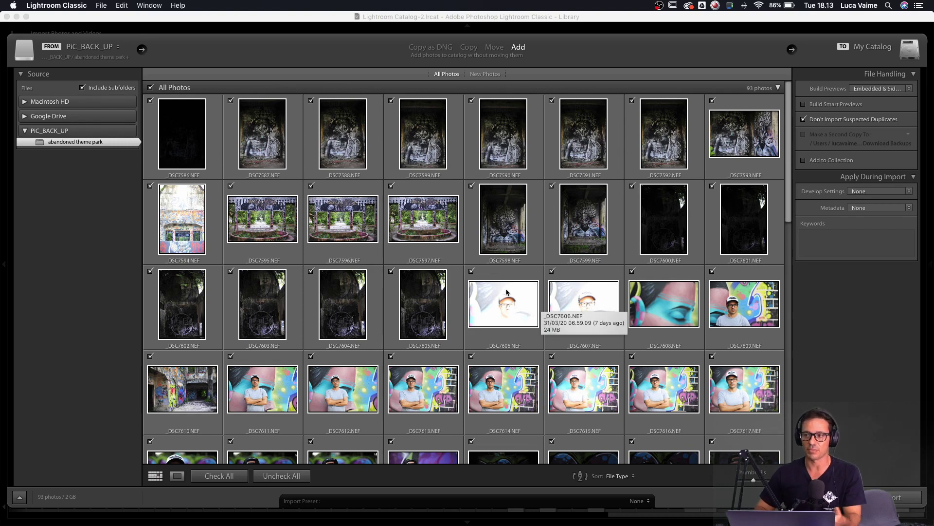
# - Exclude the overexposed photos _DSC7606, _DSC7607 and _DSC7637 from the import and review the remaining photos
pyautogui.click(471, 272)
pyautogui.click(552, 271)
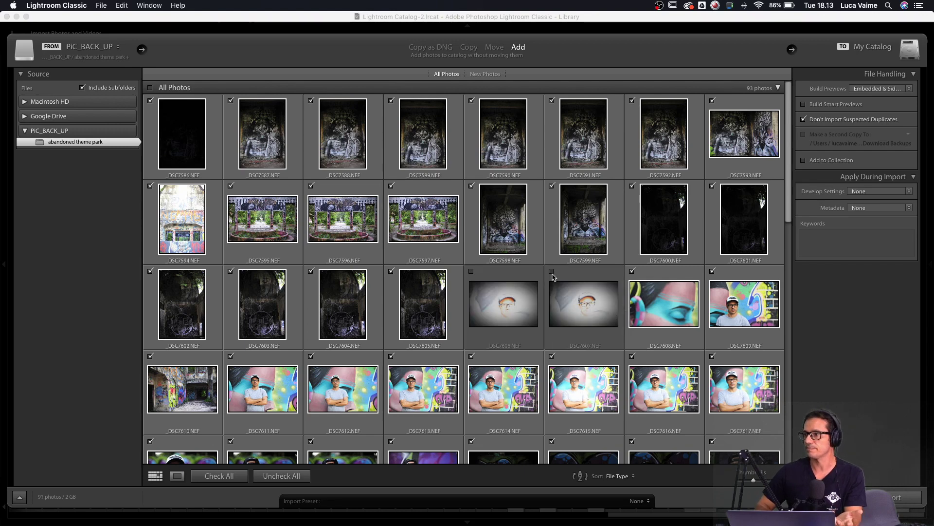
pyautogui.scroll(-2, 563, 305)
pyautogui.scroll(-10, 563, 305)
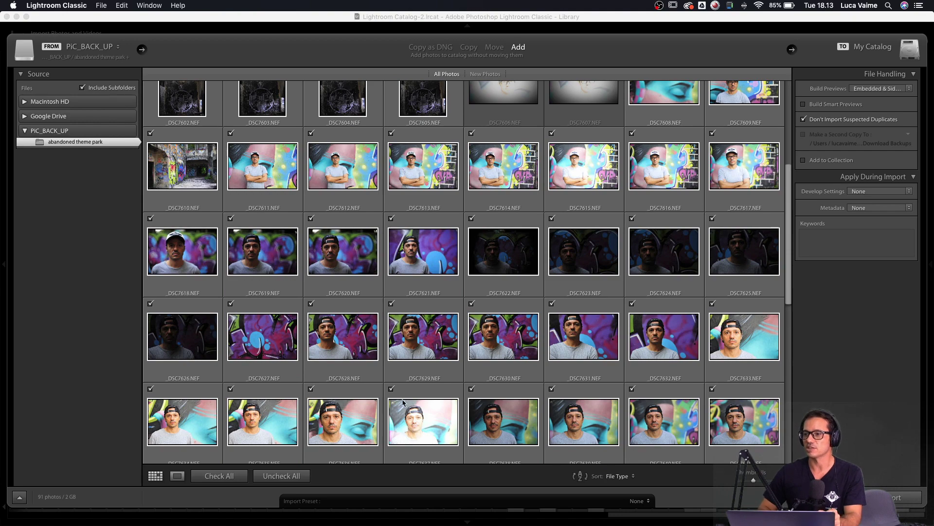
pyautogui.click(392, 390)
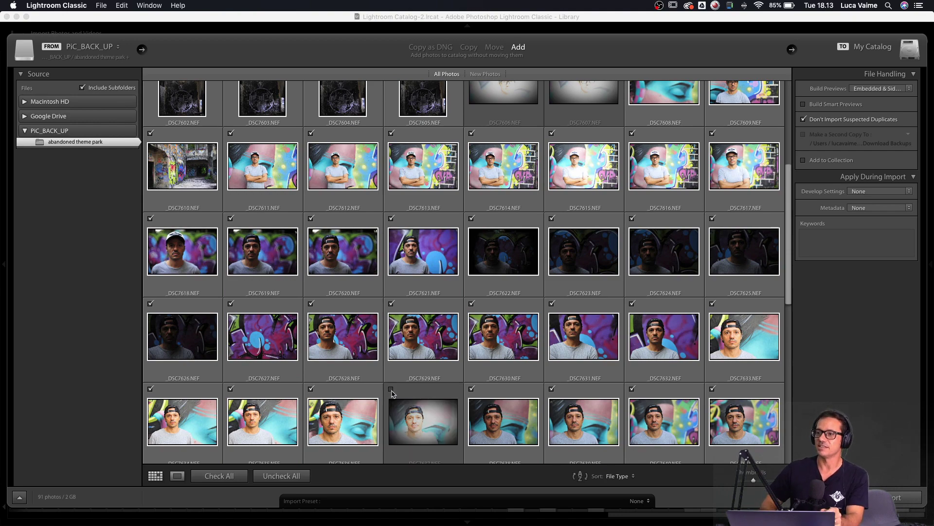
pyautogui.scroll(-3, 451, 415)
pyautogui.scroll(-5, 451, 415)
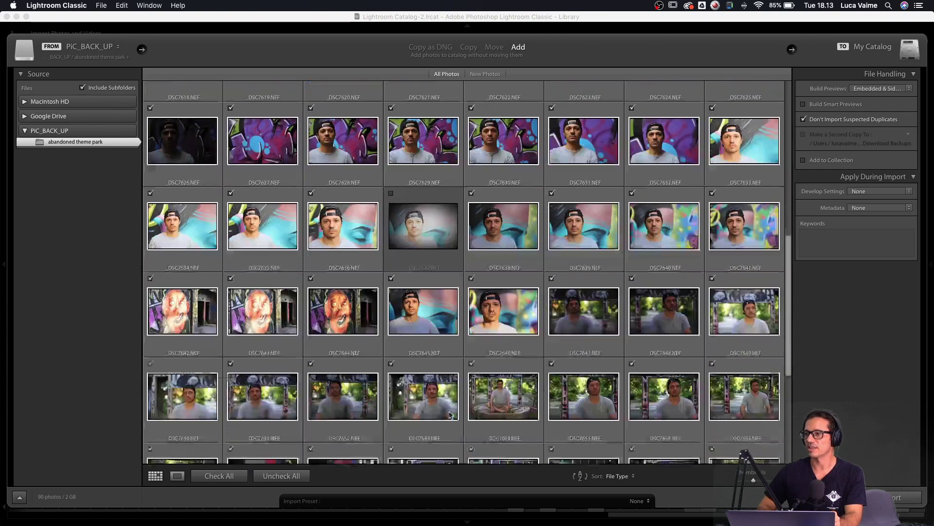
pyautogui.scroll(-2, 451, 415)
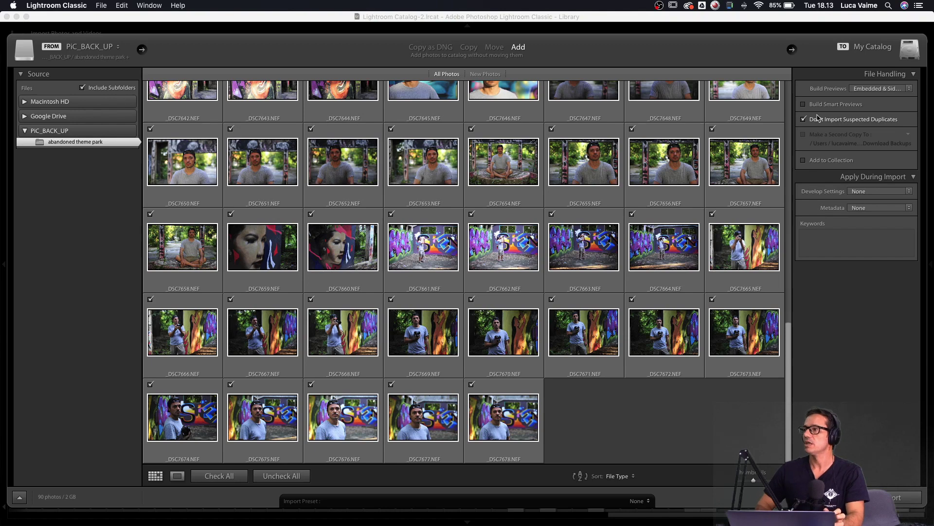
pyautogui.click(803, 161)
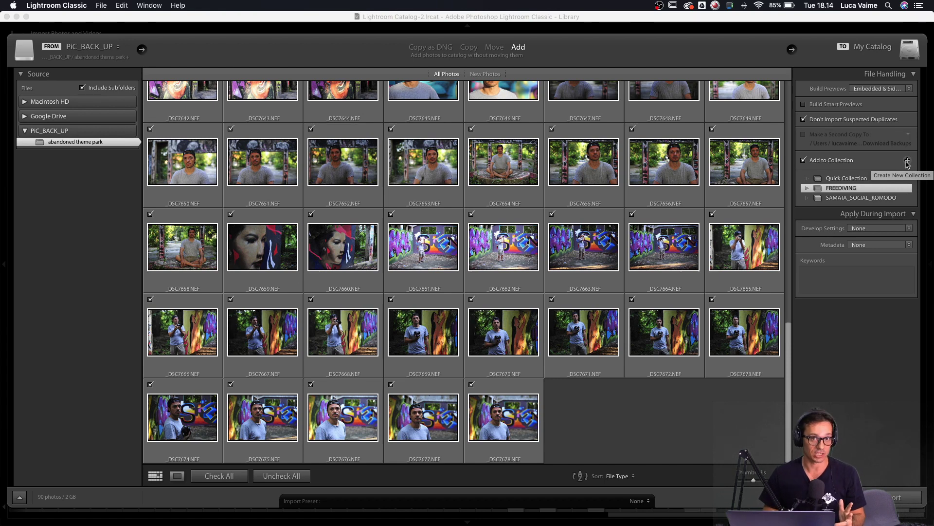
pyautogui.click(803, 160)
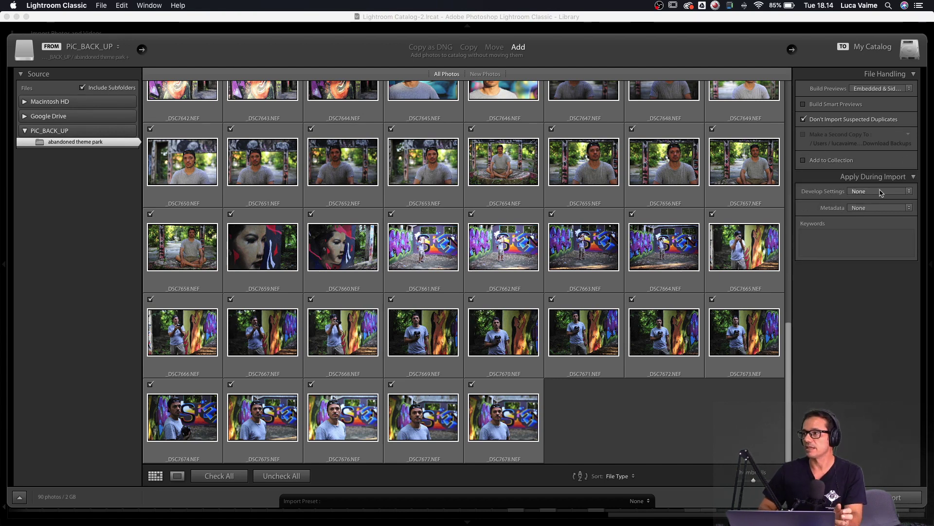
pyautogui.click(879, 208)
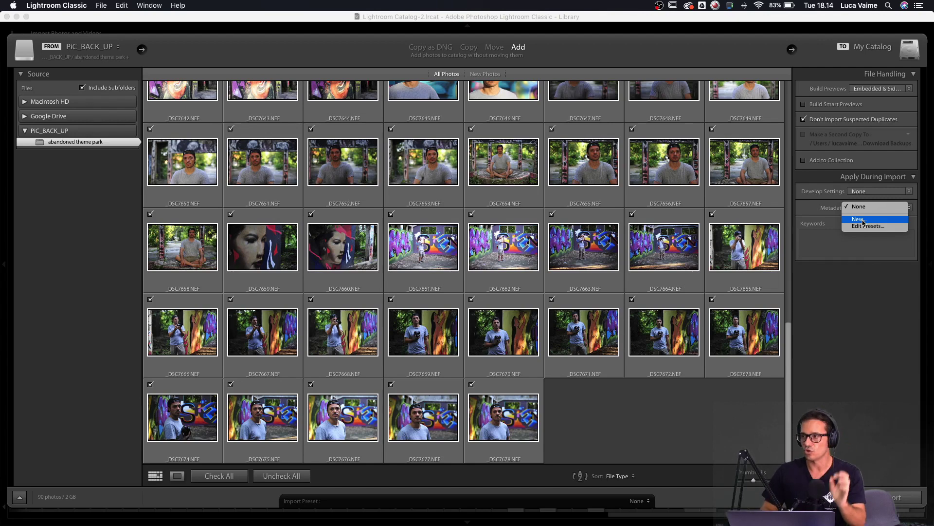
pyautogui.click(825, 235)
# - Enter "abandoned theme park" as the keyword to apply during import
pyautogui.click(826, 236)
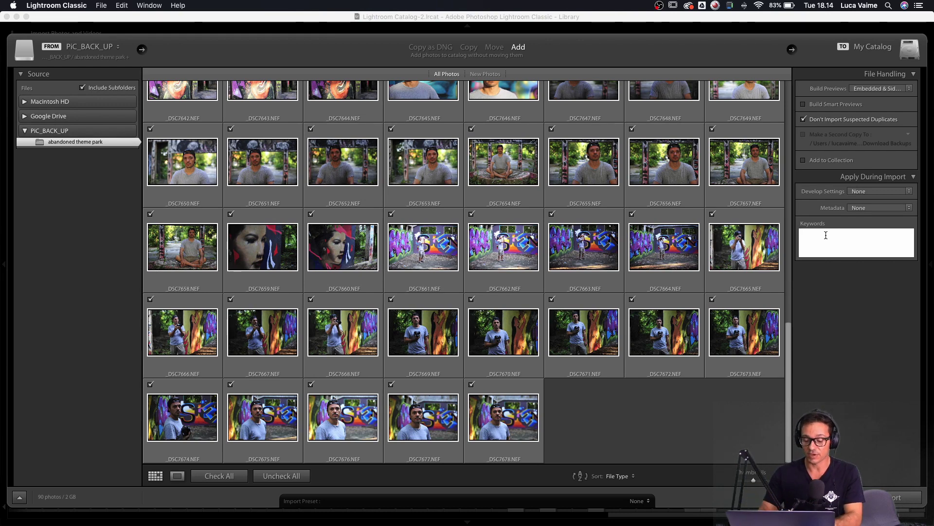
pyautogui.write('ab')
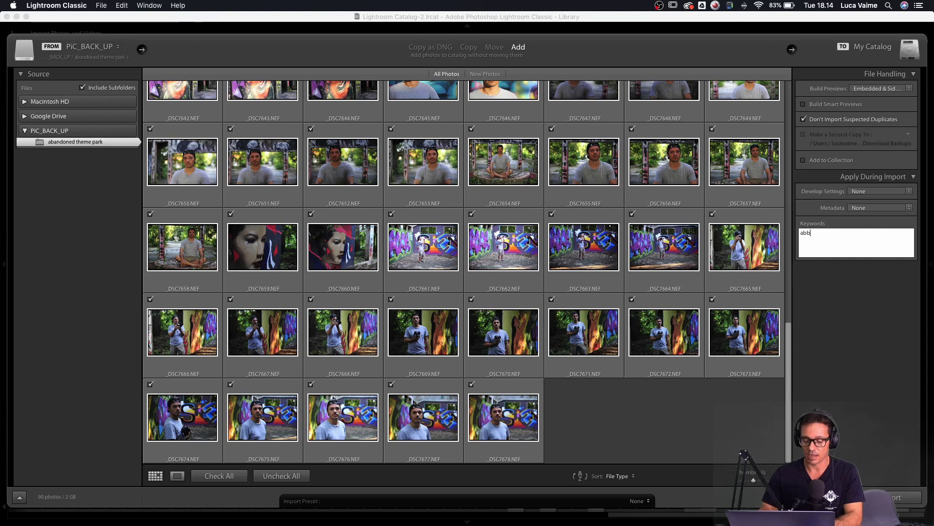
pyautogui.write('and')
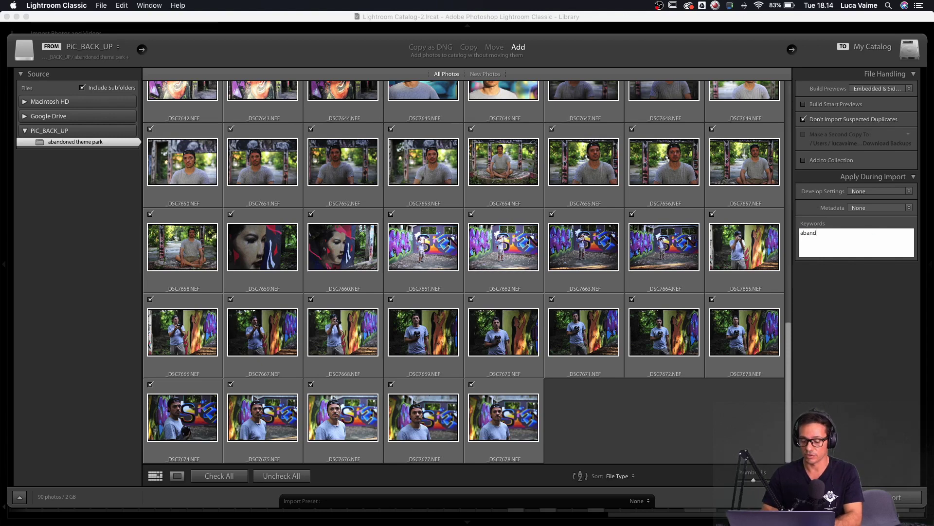
pyautogui.write('oned theme park')
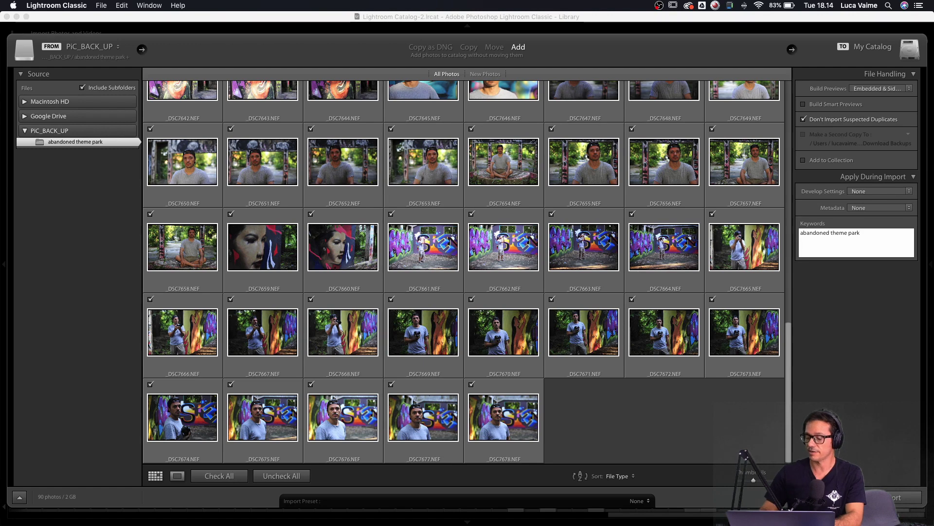
pyautogui.press('Return')
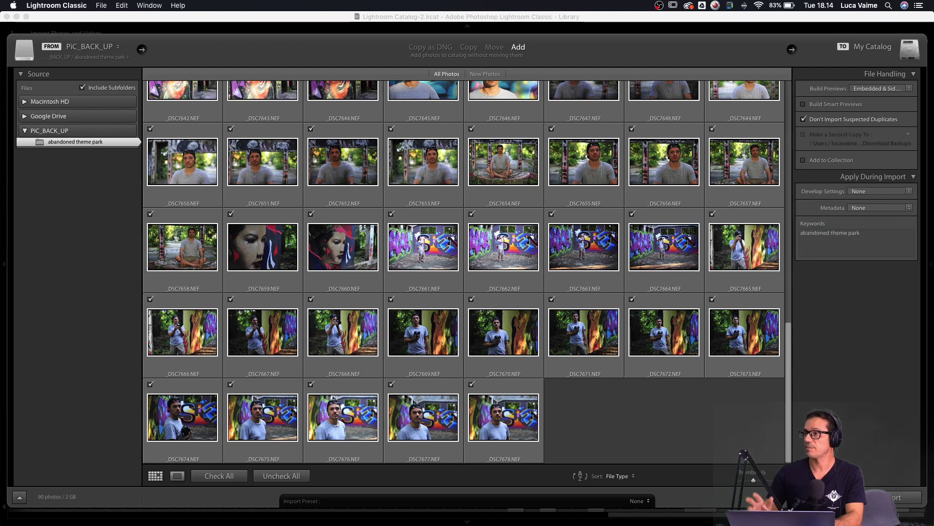
# - Add the keywords Bali, topsides and tutorial after the existing one, and import the checked photos into the catalog
pyautogui.click(883, 234)
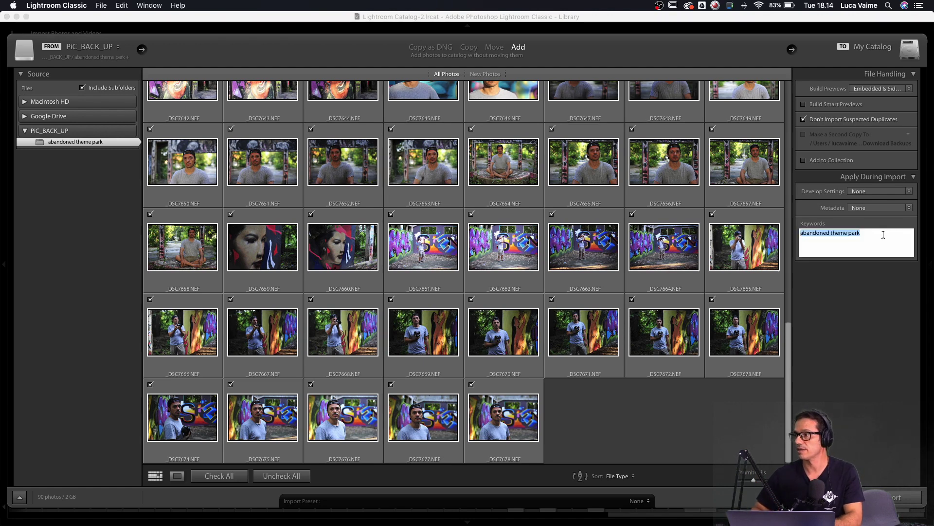
pyautogui.click(883, 234)
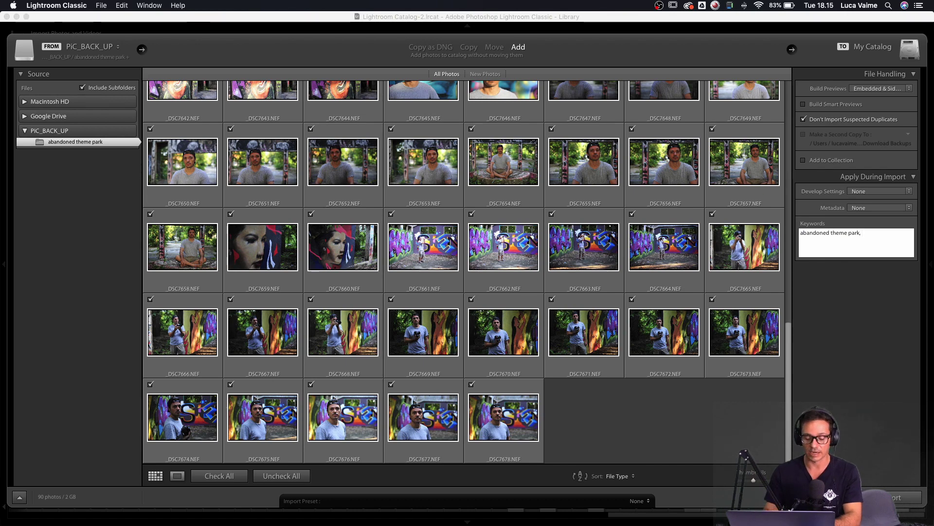
pyautogui.write('bali')
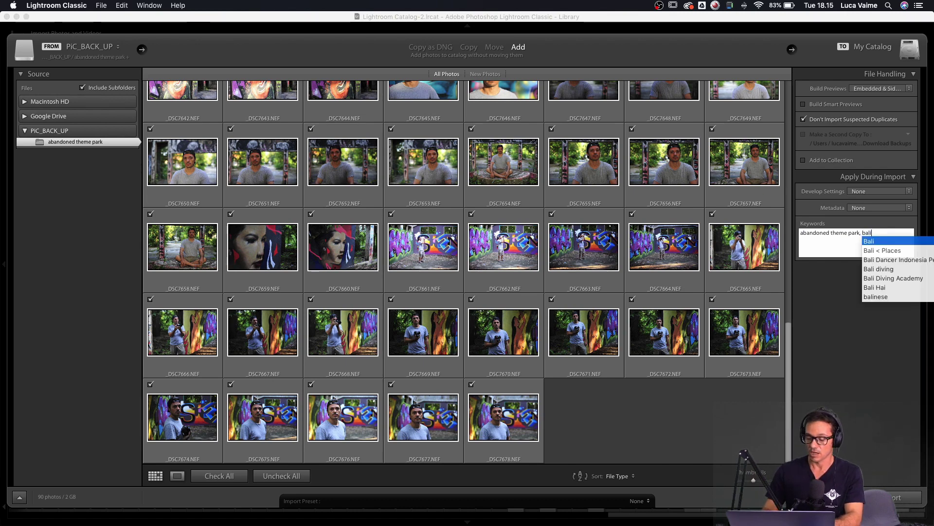
pyautogui.press('Return')
pyautogui.write(', topsides')
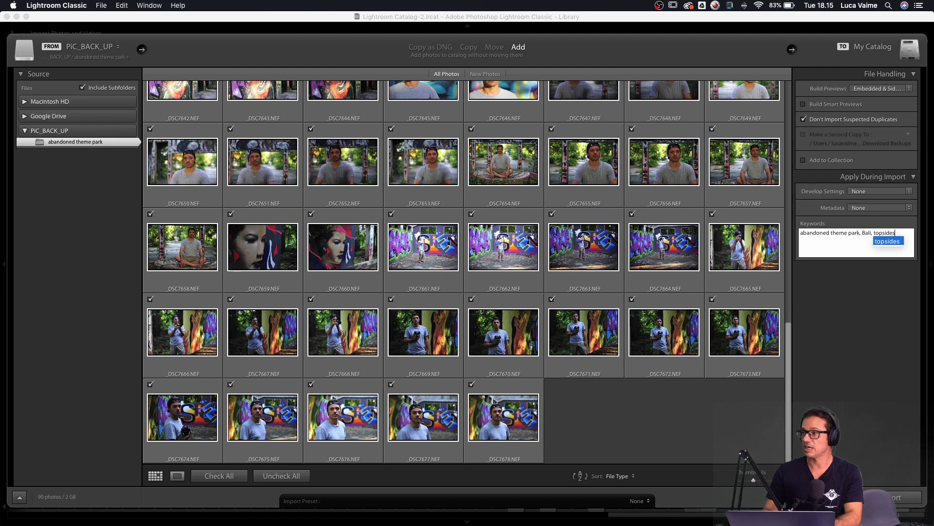
pyautogui.write(', ')
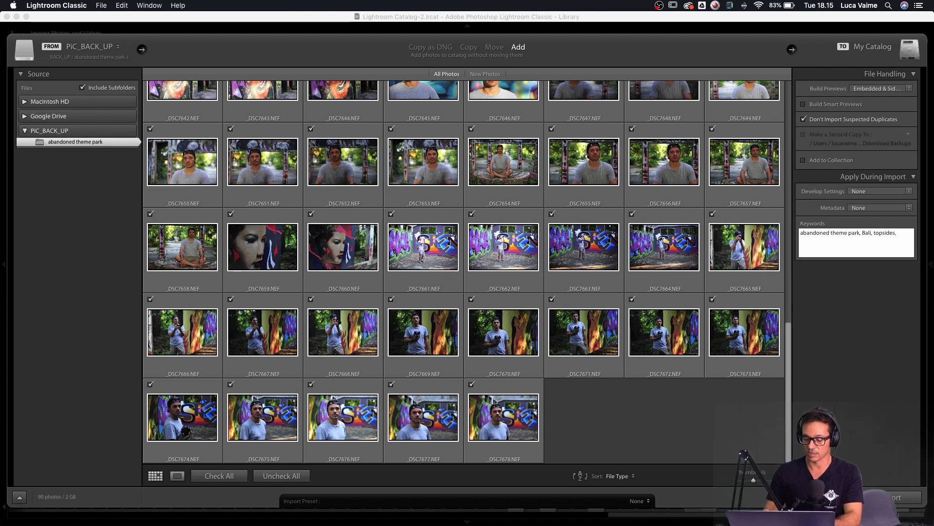
pyautogui.write('tutorial')
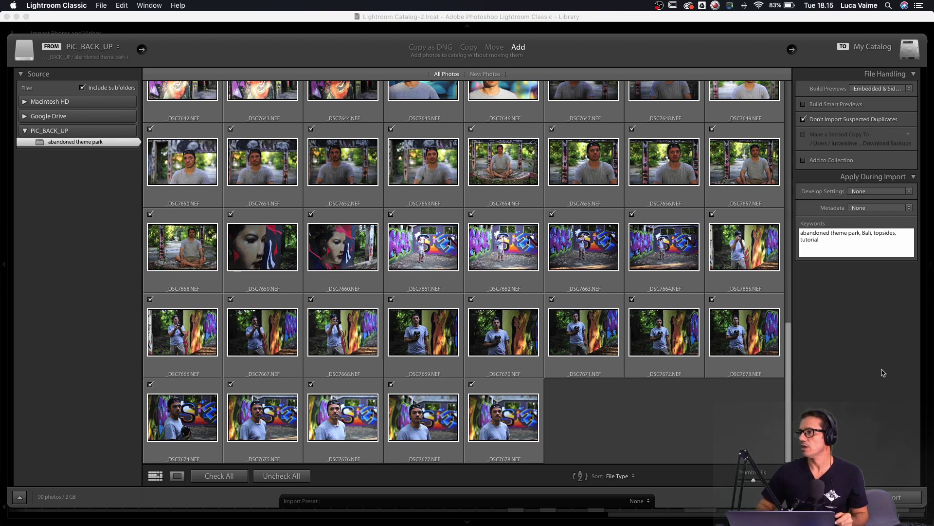
pyautogui.press('Return')
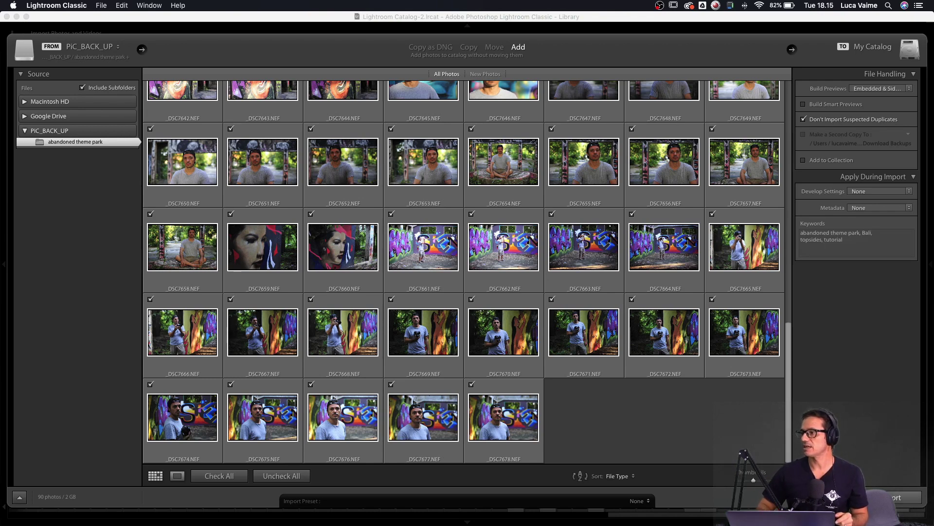
pyautogui.press('Return')
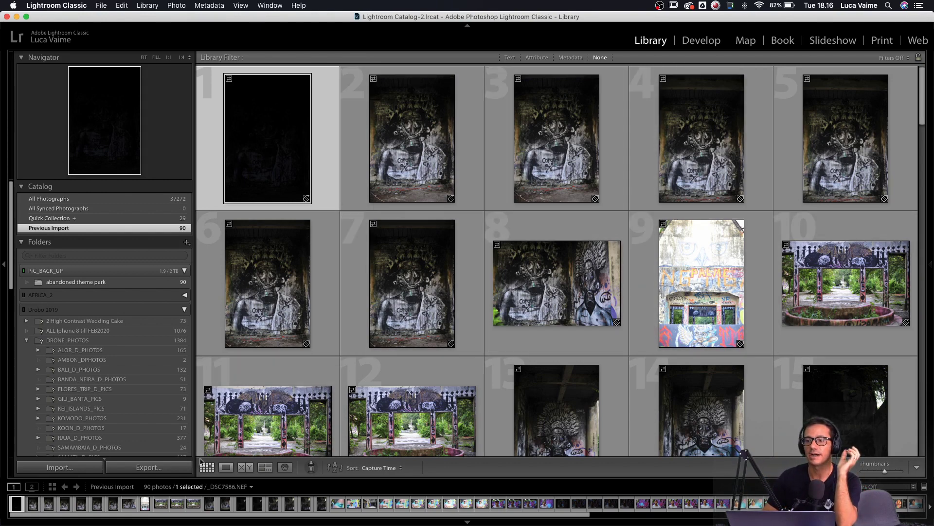
# - Show the nearly black photo _DSC7586.NEF on its own and raise its exposure to +5.00 in the Develop module
pyautogui.click(226, 468)
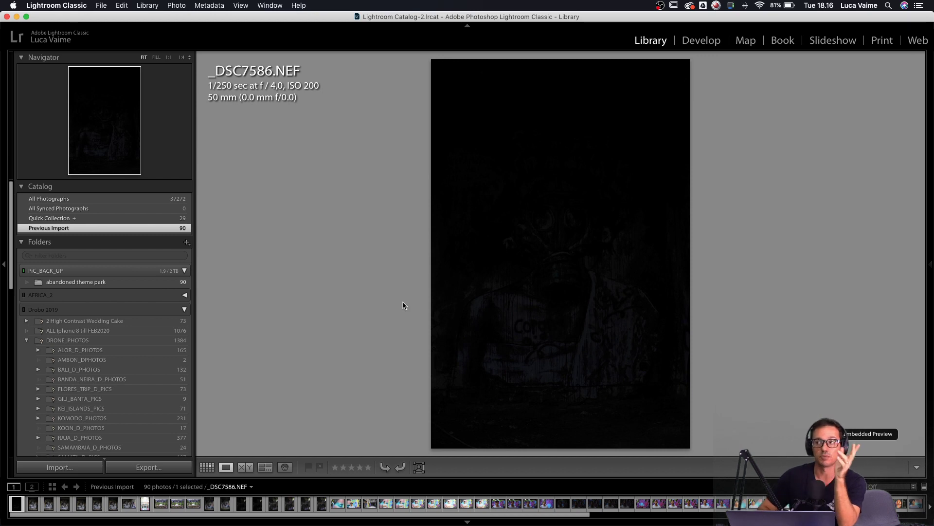
pyautogui.click(702, 43)
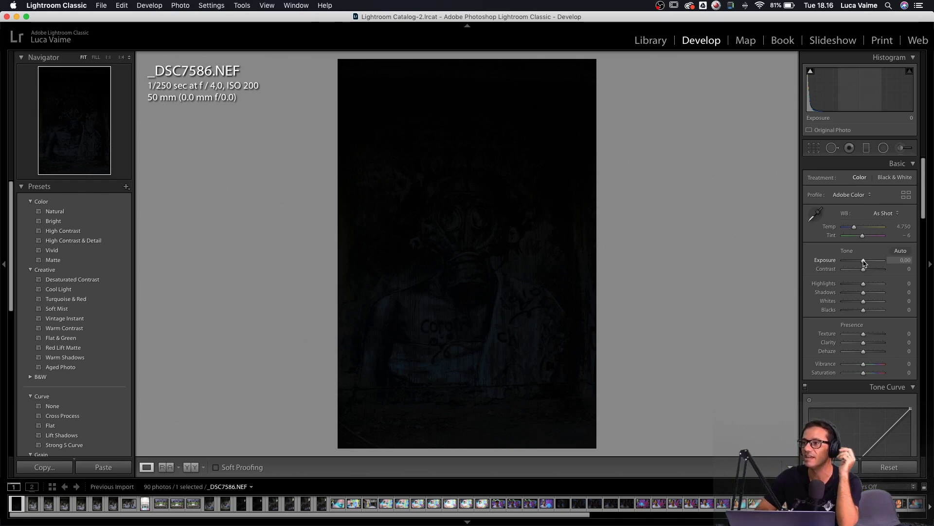
pyautogui.moveTo(864, 263); pyautogui.dragTo(886, 263)
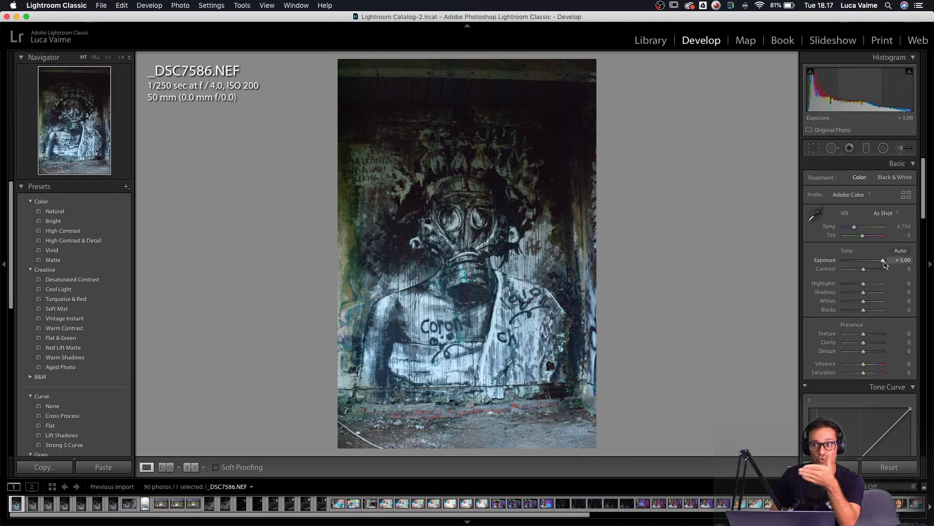
# - Compare _DSC7586.NEF with _DSC7587.NEF in the Library's Loupe view and flag _DSC7586.NEF as rejected
pyautogui.press('e')
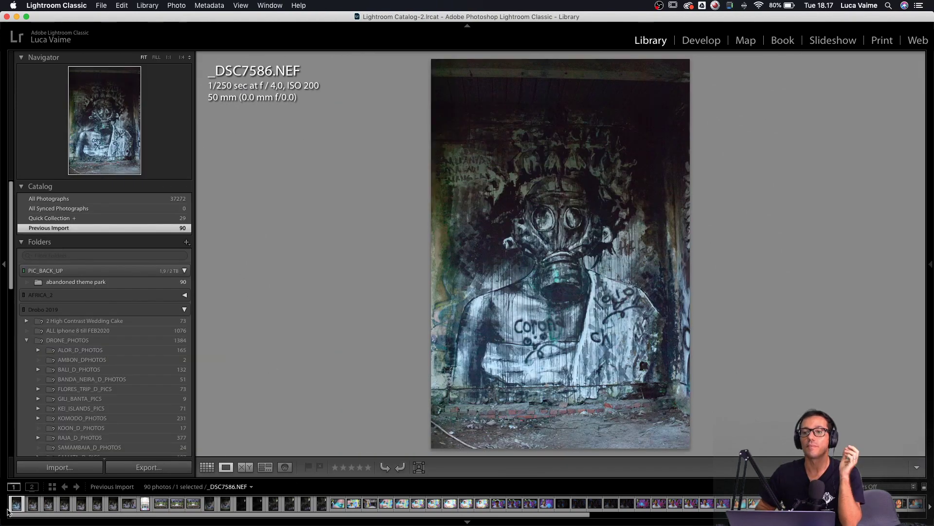
pyautogui.click(33, 504)
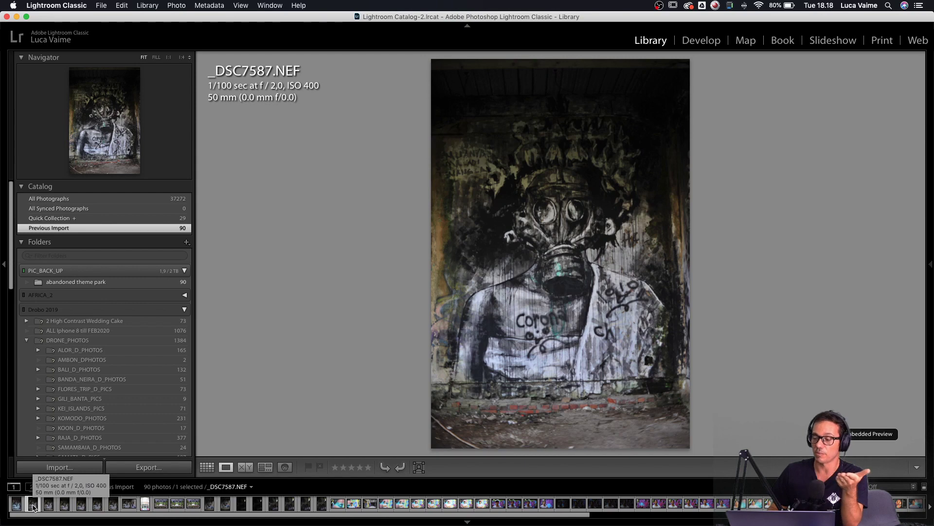
pyautogui.press('Left')
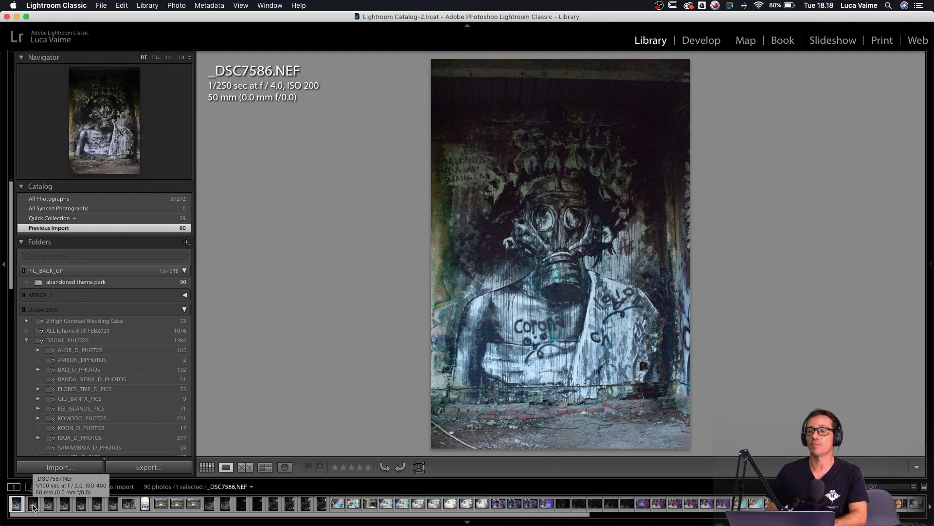
pyautogui.press('x')
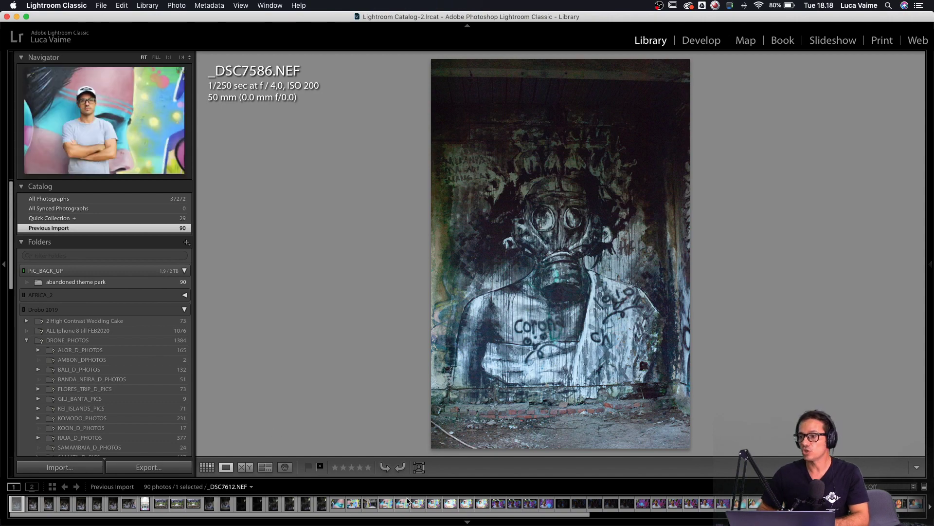
# - Enlarge the filmstrip to medium-sized thumbnails, comparing _DSC7589.NEF with the rejected _DSC7586.NEF and leaving _DSC7586.NEF selected
pyautogui.moveTo(435, 478); pyautogui.dragTo(434, 377)
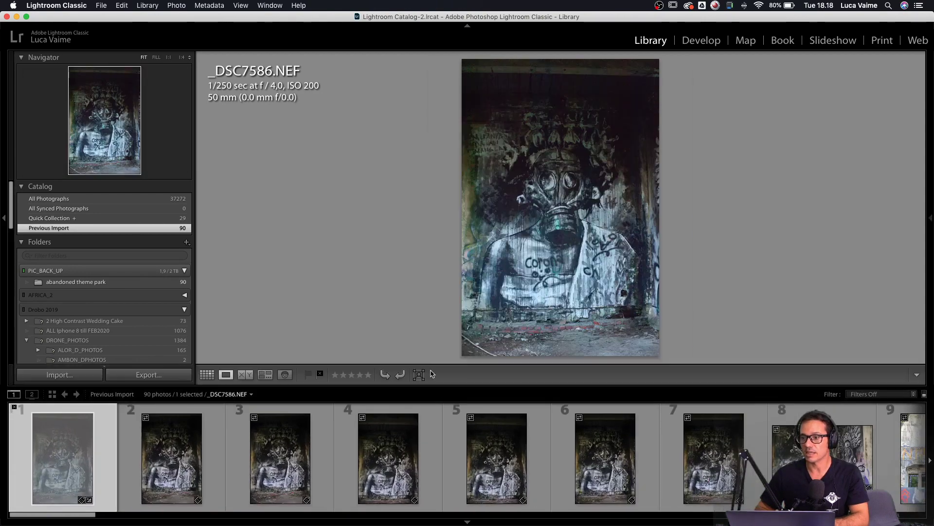
pyautogui.click(381, 470)
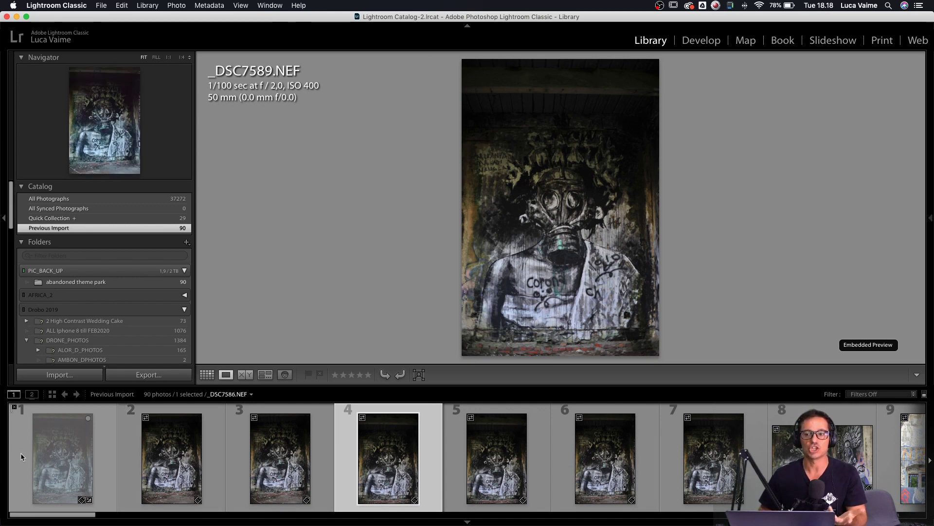
pyautogui.click(64, 457)
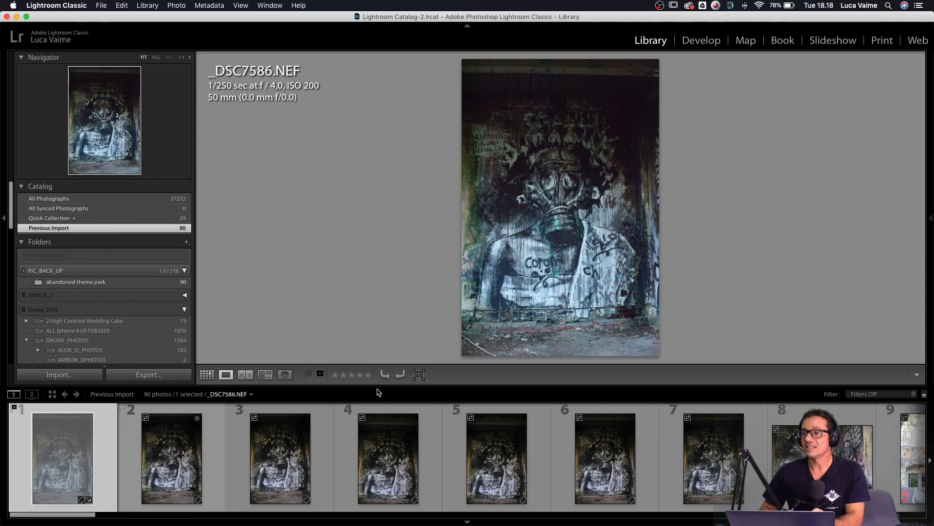
pyautogui.moveTo(402, 388); pyautogui.dragTo(403, 436)
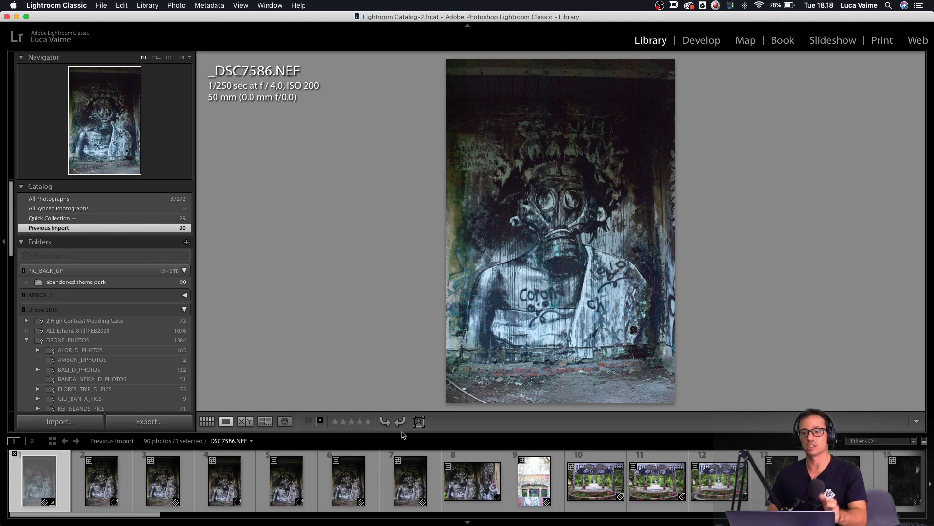
# - Review the gas-mask mural photos from _DSC7587.NEF onward one by one and flag _DSC7590.NEF as rejected
pyautogui.press('Right')
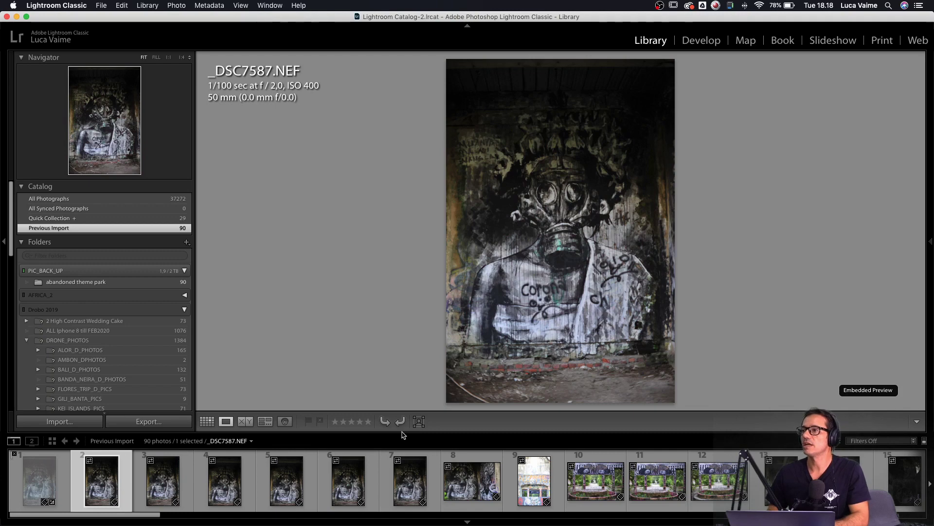
pyautogui.press('Right')
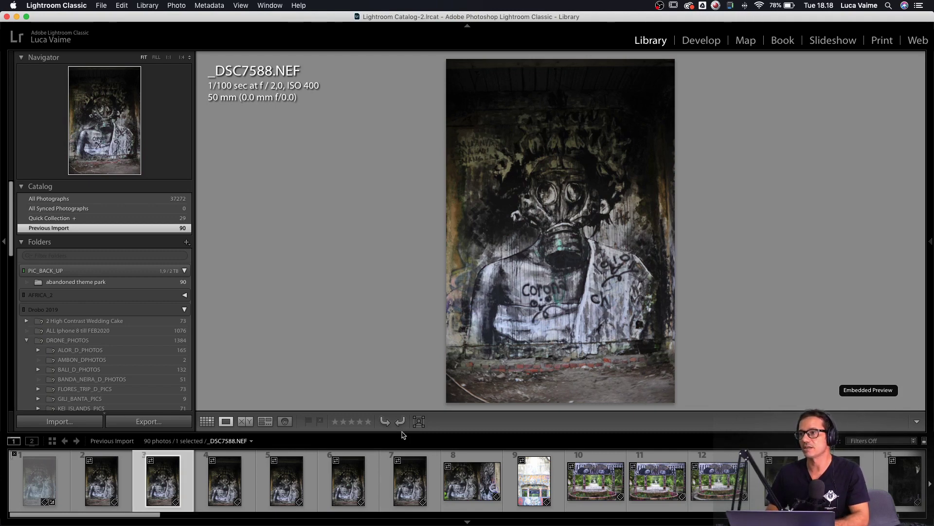
pyautogui.press('Right')
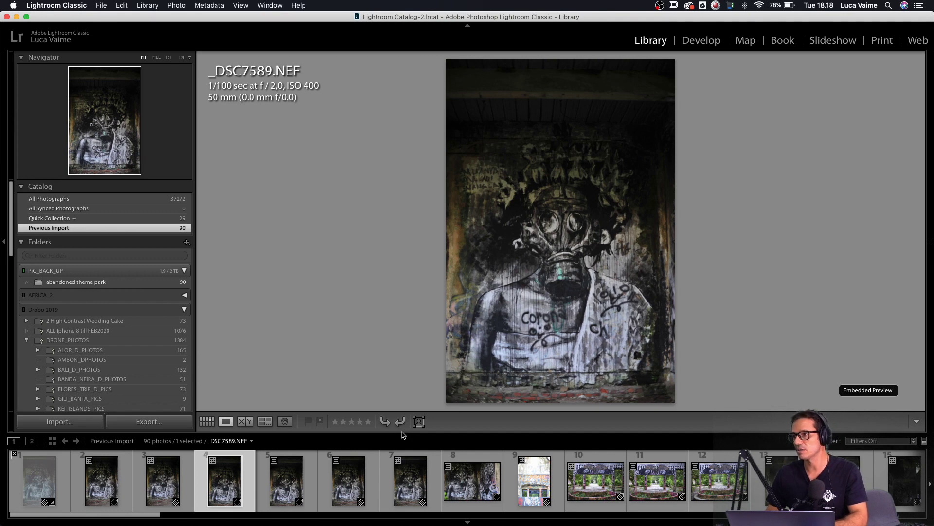
pyautogui.press('Right')
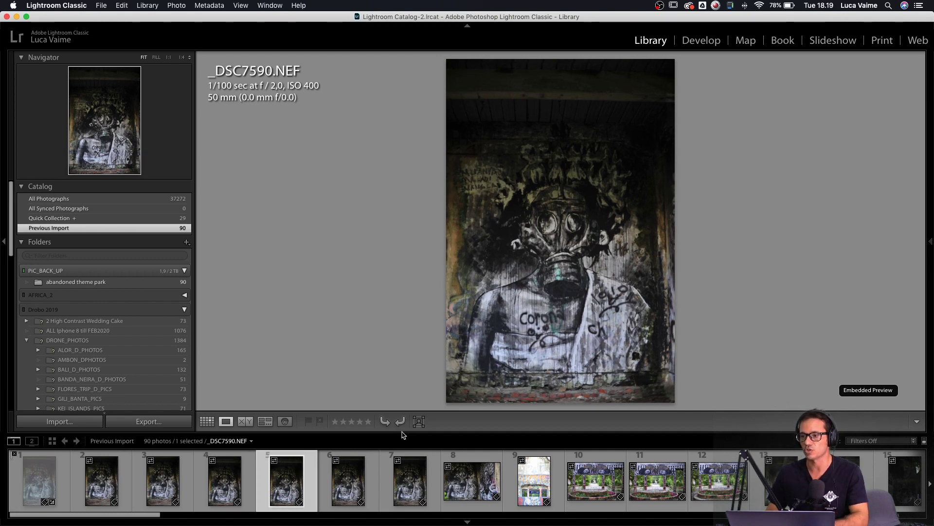
pyautogui.press('x')
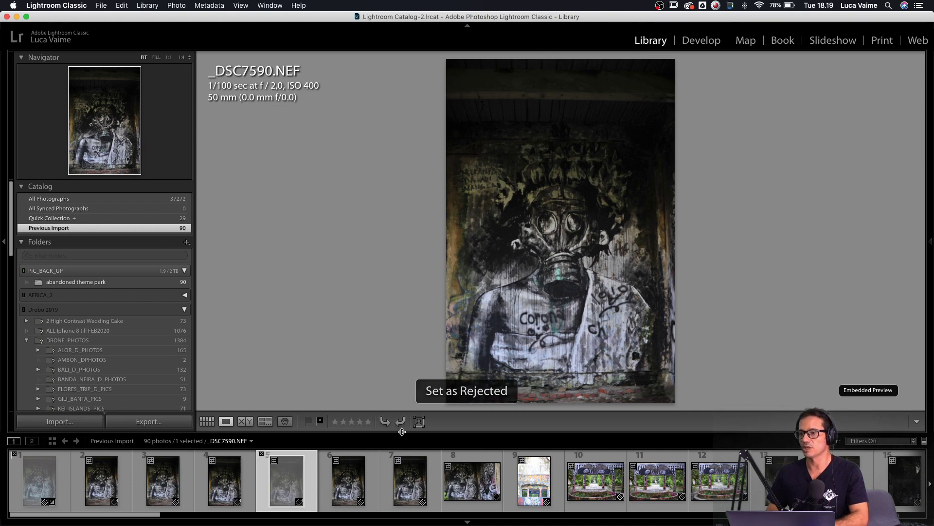
# - Flag the seventh photo, a gas-mask mural shot, and the overexposed _DSC7594.NEF as rejected, skipping _DSC7593.NEF
pyautogui.press('Right')
pyautogui.press('Right')
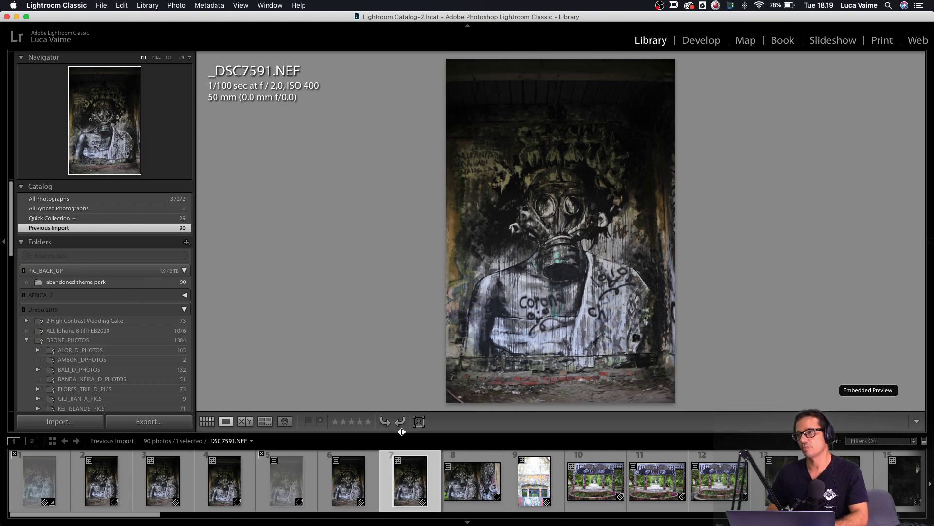
pyautogui.press('x')
pyautogui.press('Right')
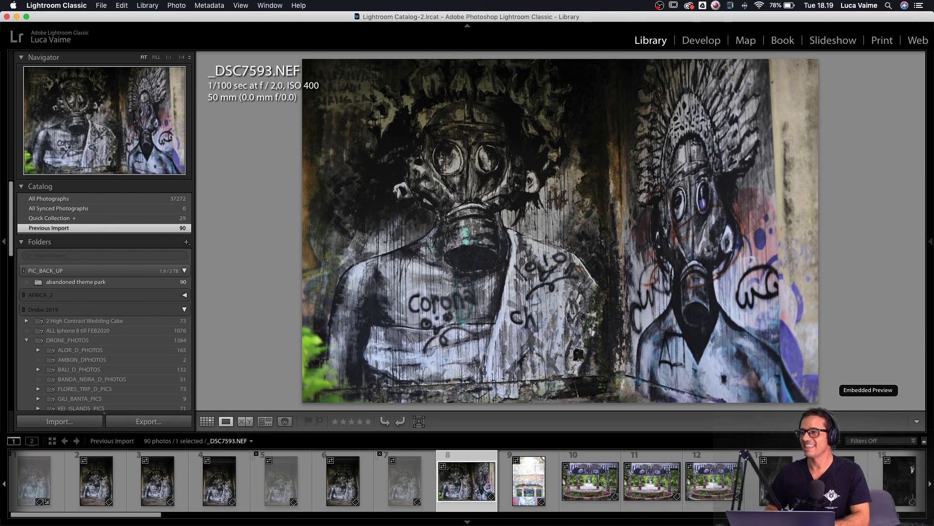
pyautogui.press('Right')
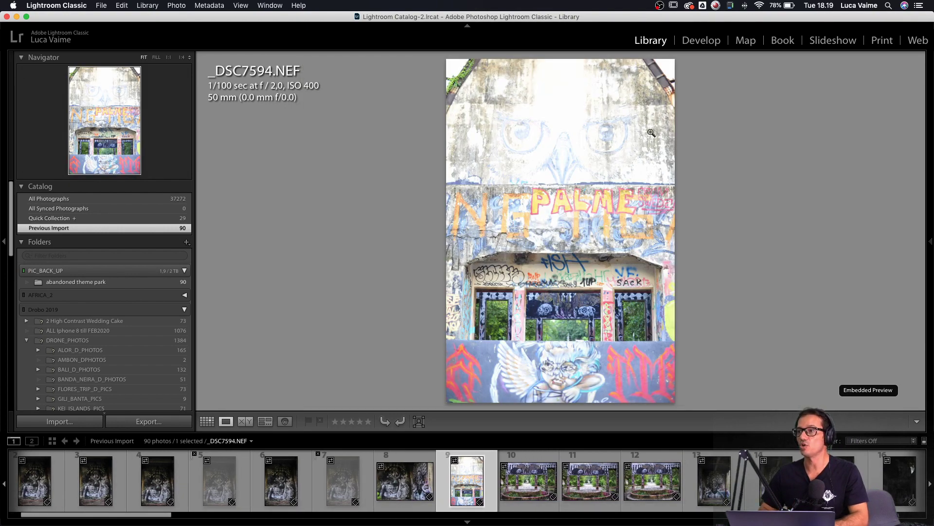
pyautogui.press('x')
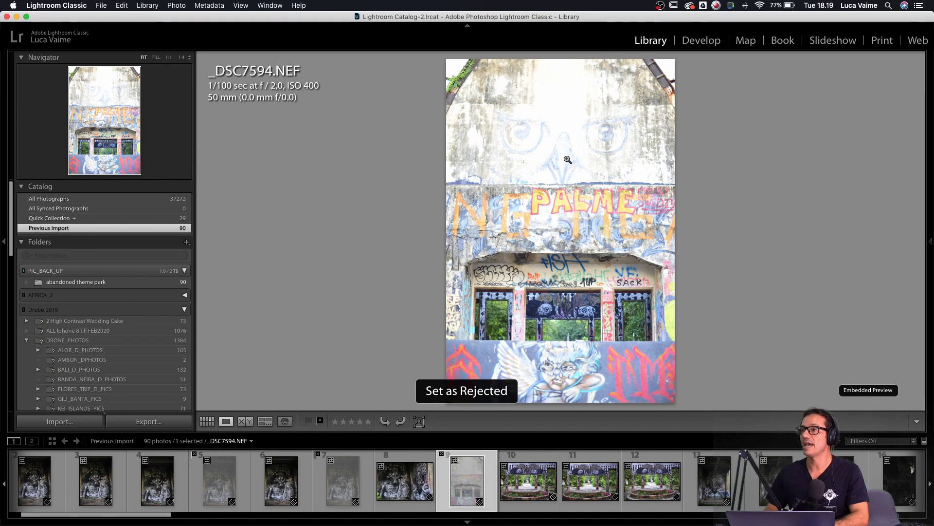
# - Compare the bat mural photos and flag _DSC7595.NEF, _DSC7596.NEF and _DSC7597.NEF as rejected
pyautogui.press('Right')
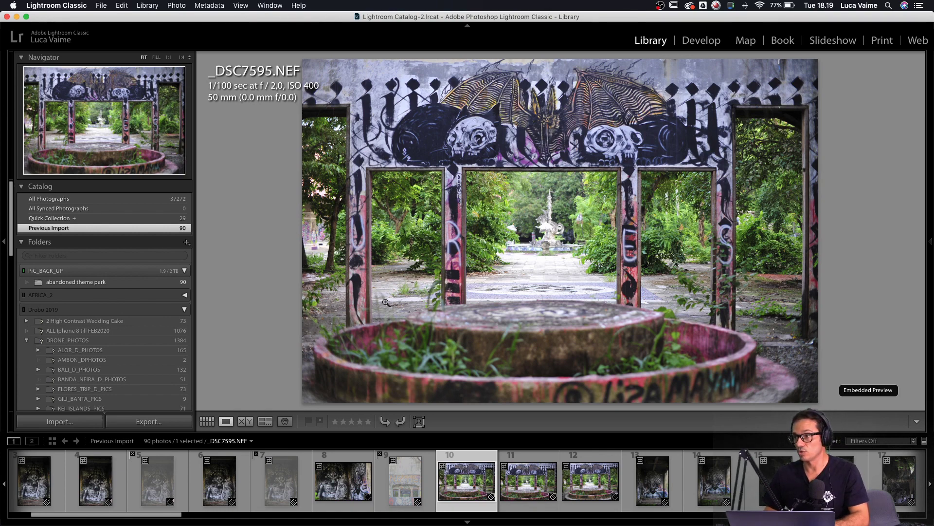
pyautogui.press('Right')
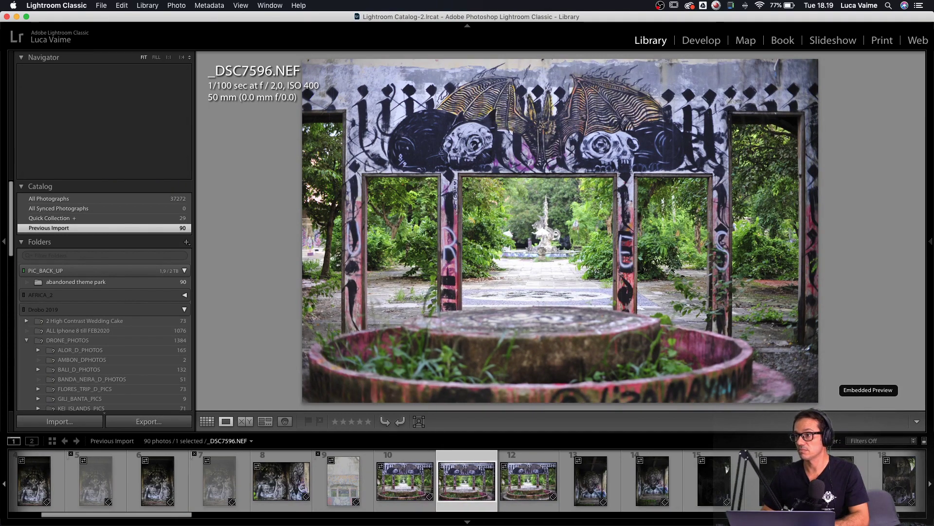
pyautogui.press('Left')
pyautogui.press('x')
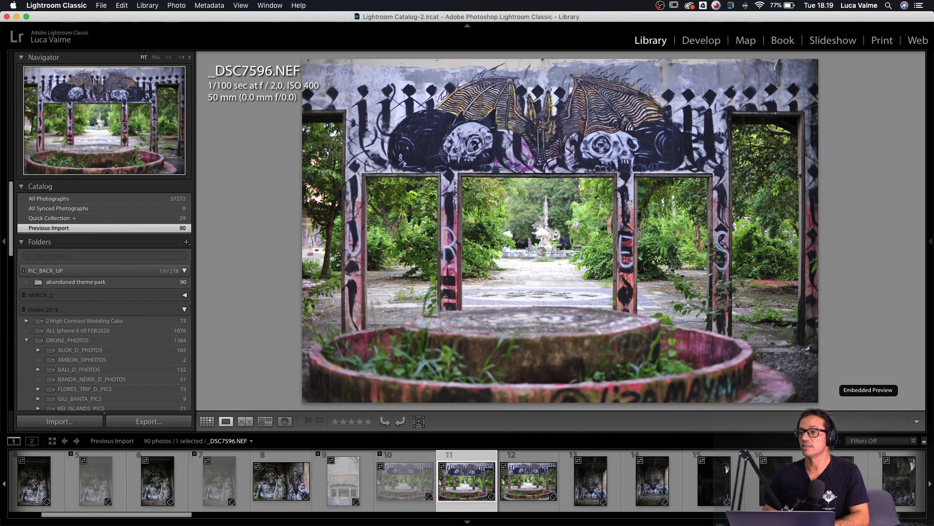
pyautogui.press('x')
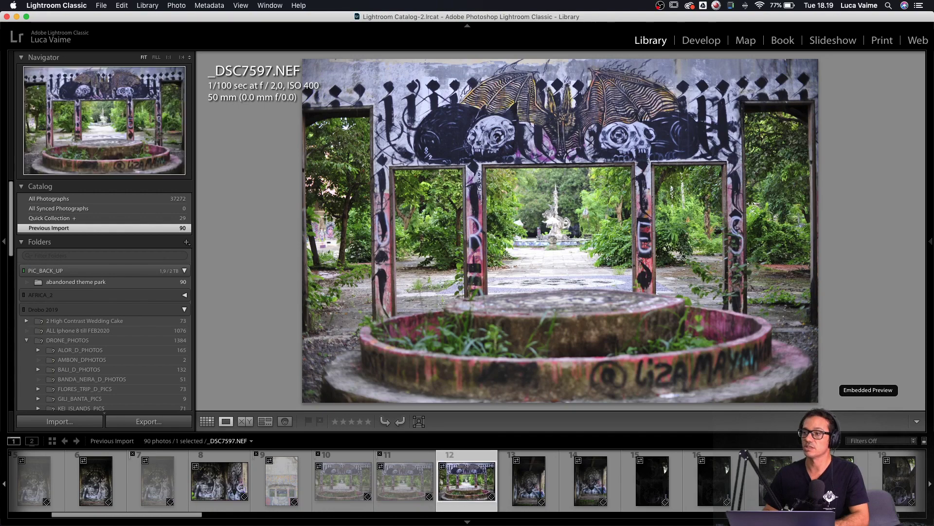
pyautogui.press('x')
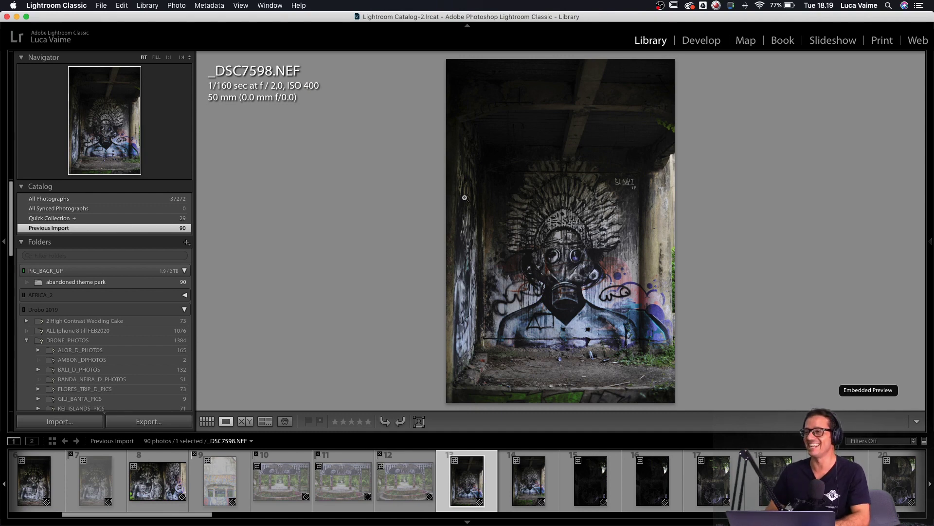
# - Pass over _DSC7599.NEF and flag the nearly black _DSC7600.NEF and the dark photo following it as rejected
pyautogui.press('Right')
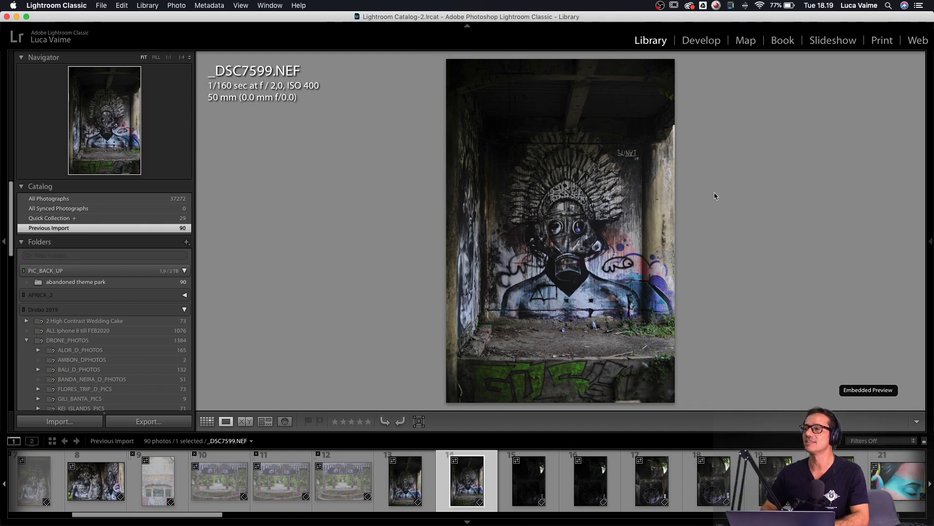
pyautogui.press('Right')
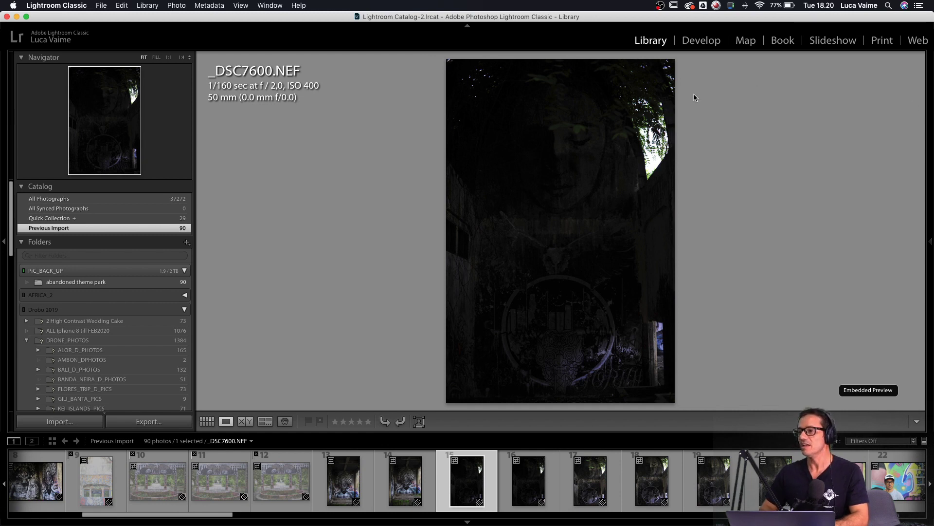
pyautogui.press('x')
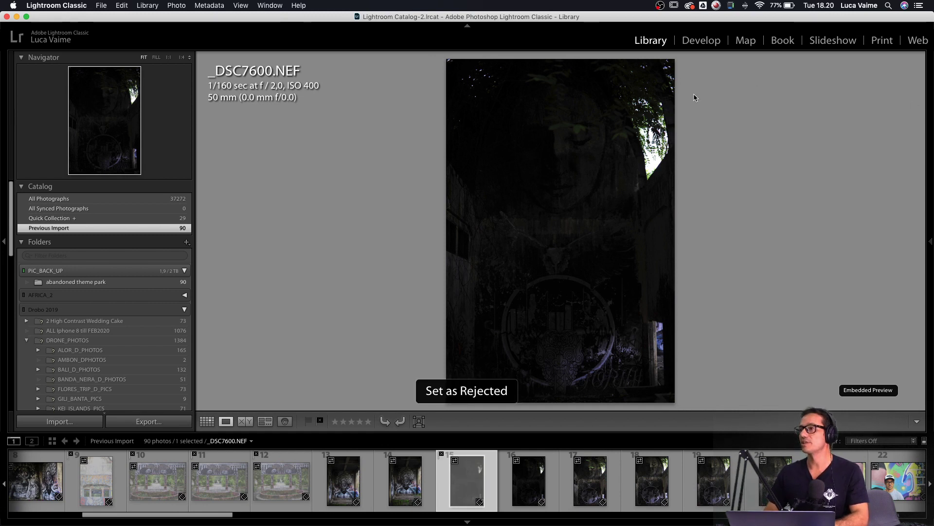
pyautogui.press('Right')
pyautogui.press('x')
# - Compare _DSC7602.NEF, whose mural is covered by leaves, with the following shot and flag _DSC7602.NEF as rejected
pyautogui.press('Right')
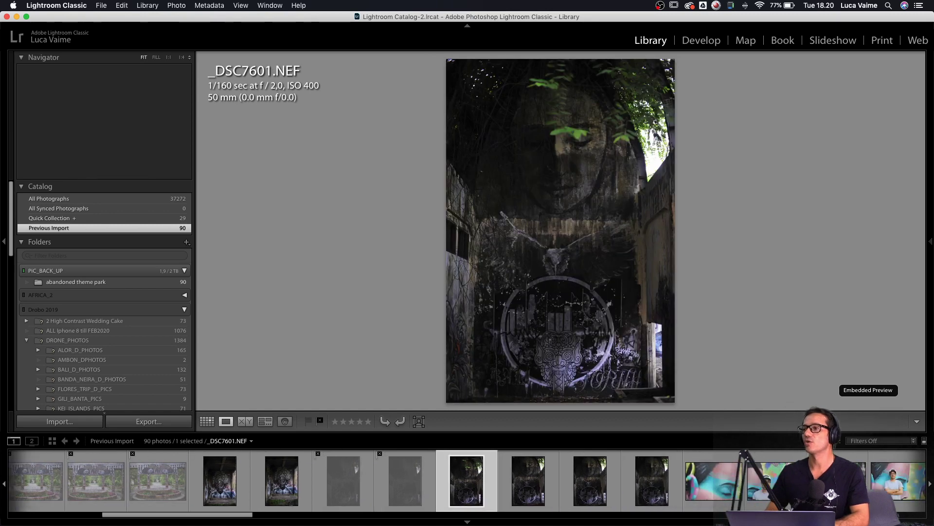
pyautogui.press('Right')
pyautogui.press('Right')
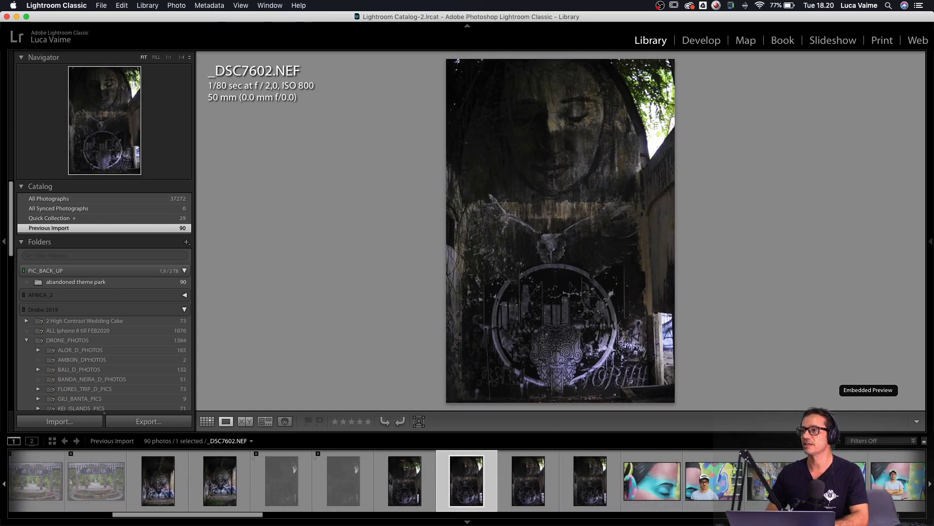
pyautogui.press('Left')
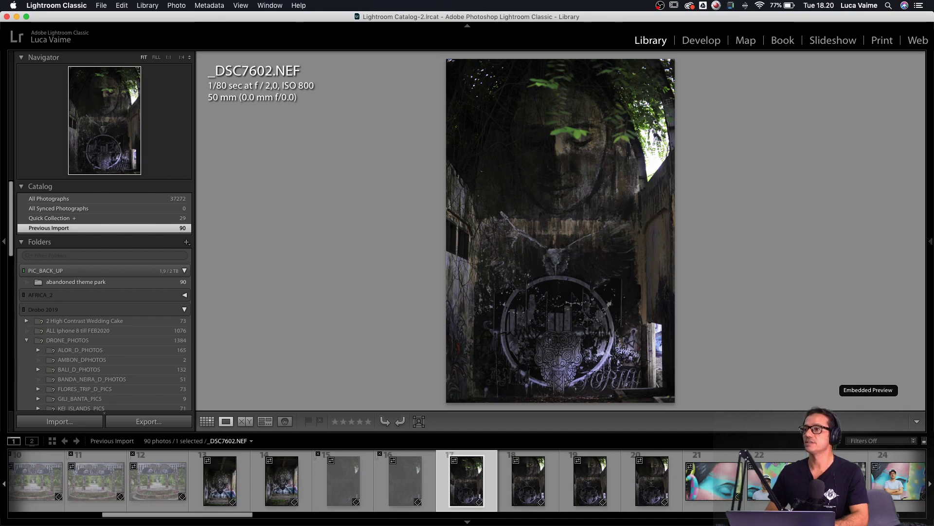
pyautogui.press('Right')
pyautogui.press('Left')
pyautogui.press('x')
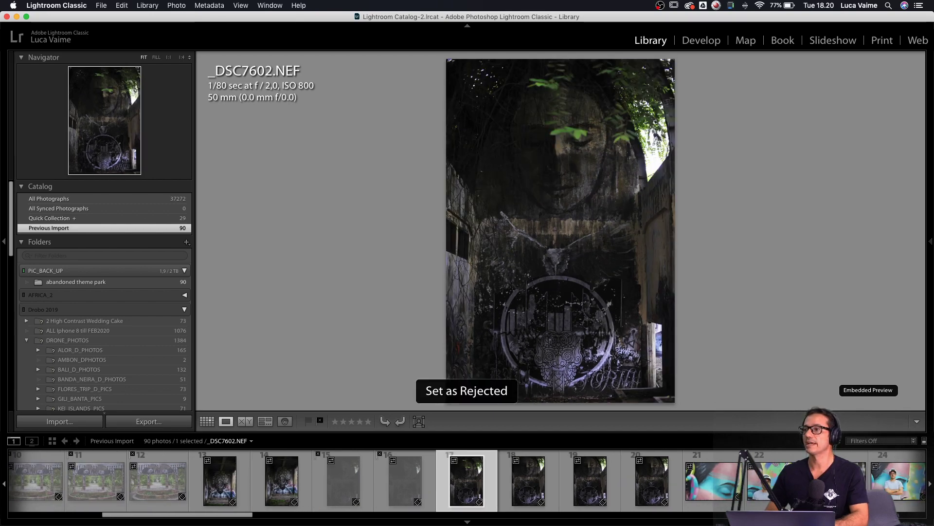
# - Review the dark mural photos _DSC7604.NEF and _DSC7605.NEF, then flag the blurred _DSC7608.NEF as rejected
pyautogui.press('Right')
pyautogui.press('Right')
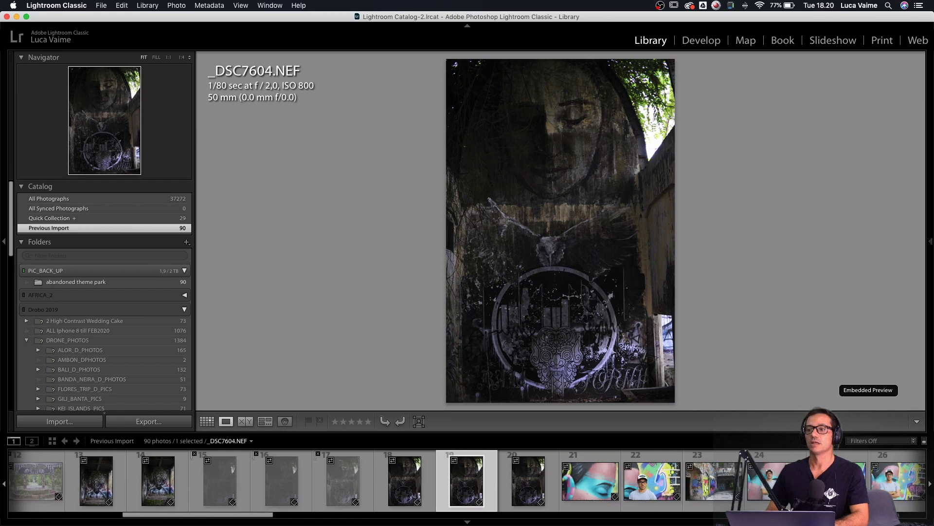
pyautogui.press('Right')
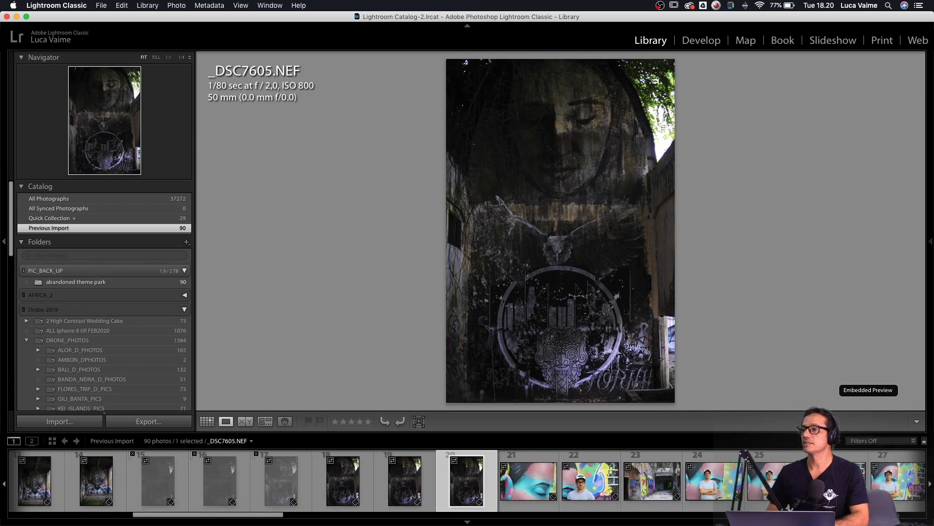
pyautogui.press('Right')
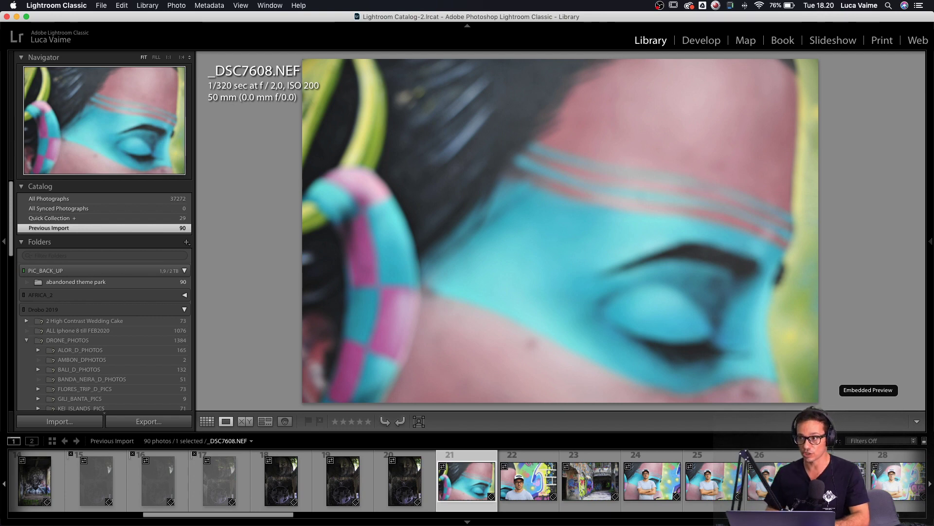
pyautogui.press('x')
# - Review photos _DSC7609.NEF to _DSC7611.NEF and flag the crossed-arms portrait _DSC7612.NEF as rejected
pyautogui.press('Right')
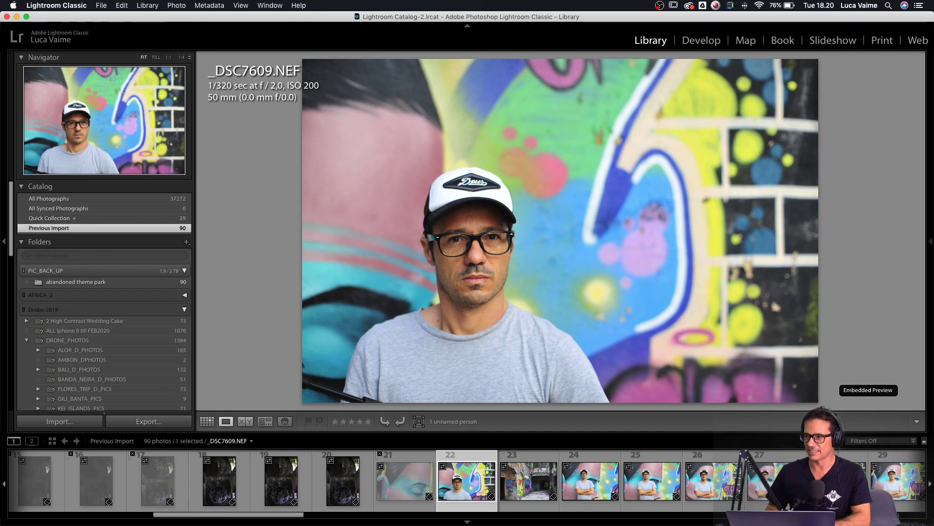
pyautogui.press('Right')
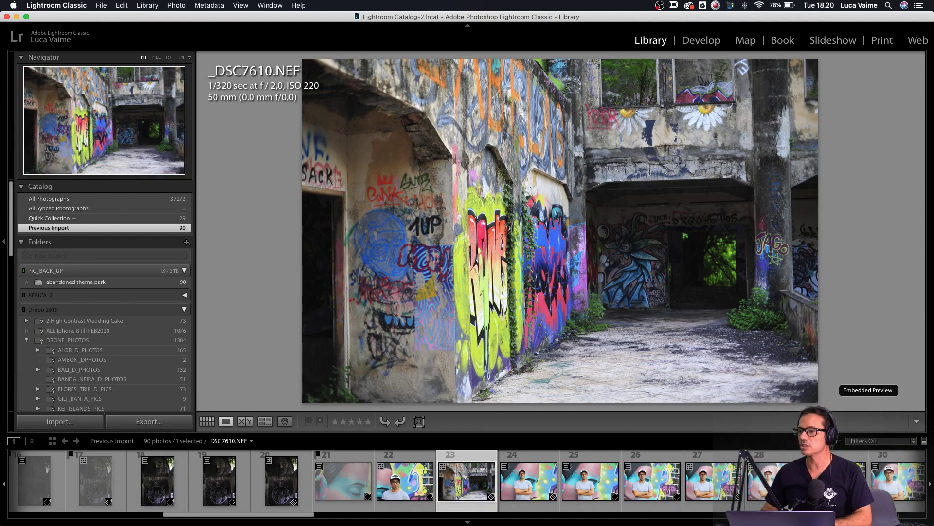
pyautogui.press('Right')
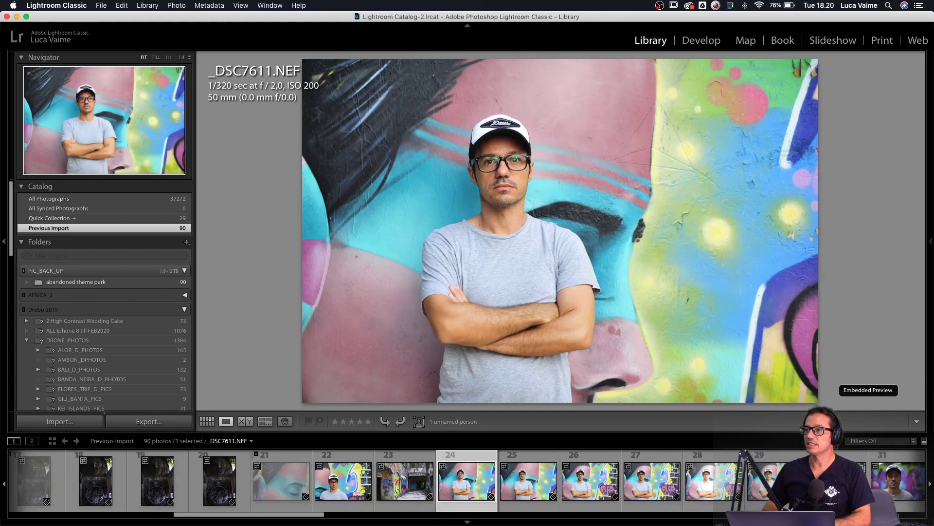
pyautogui.press('Left')
pyautogui.press('Right')
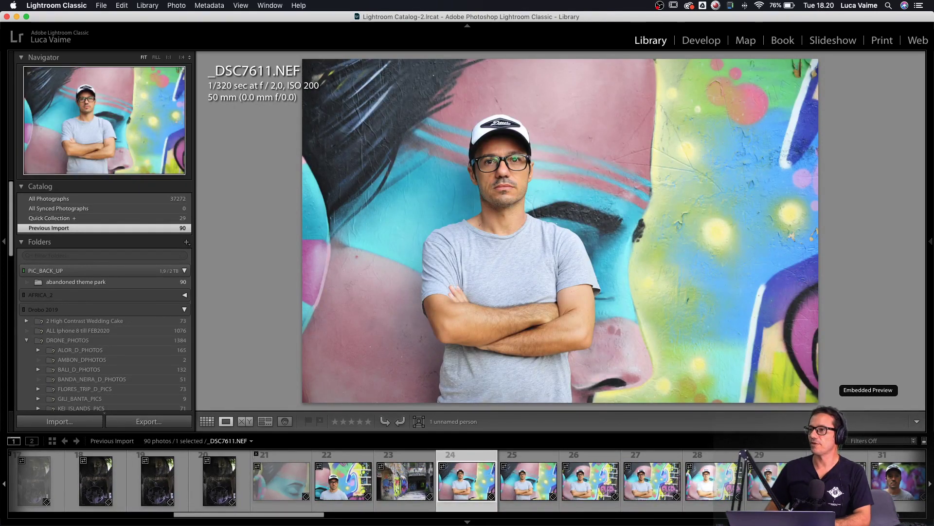
pyautogui.press('Right')
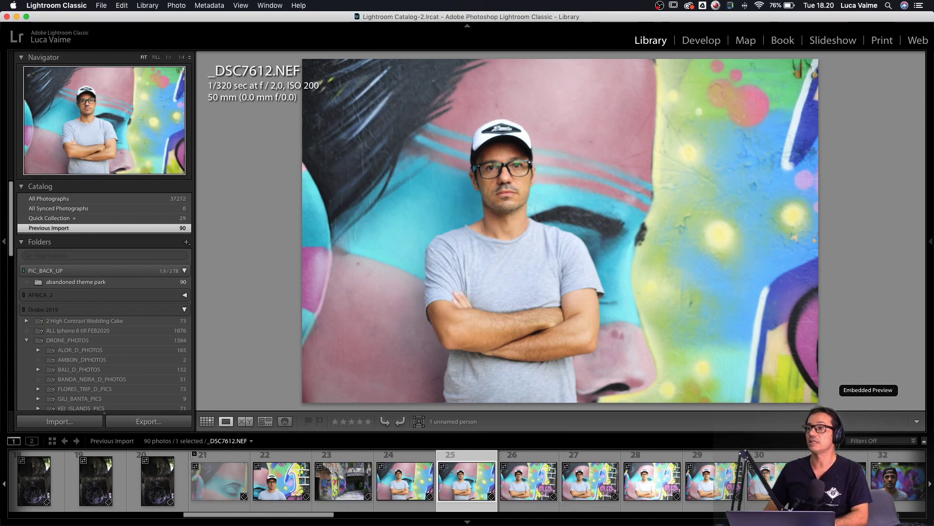
pyautogui.press('x')
# - Review the remaining crossed-arms portraits and flag _DSC7615.NEF, _DSC7616.NEF and _DSC7617.NEF as rejected
pyautogui.press('Right')
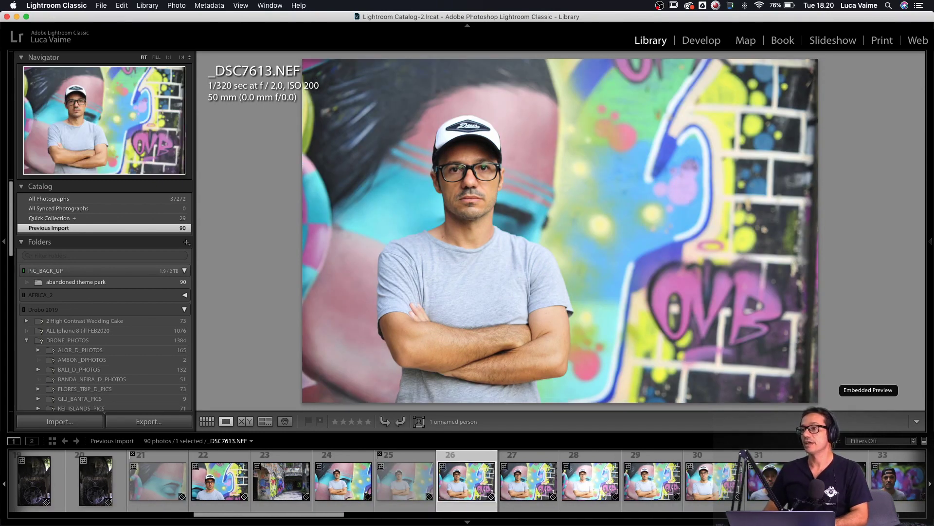
pyautogui.press('Right')
pyautogui.press('Right')
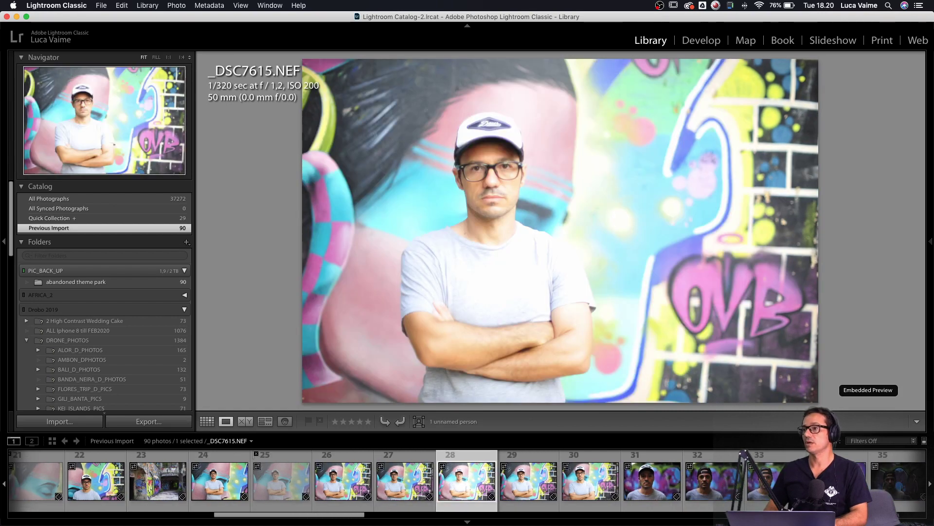
pyautogui.press('x')
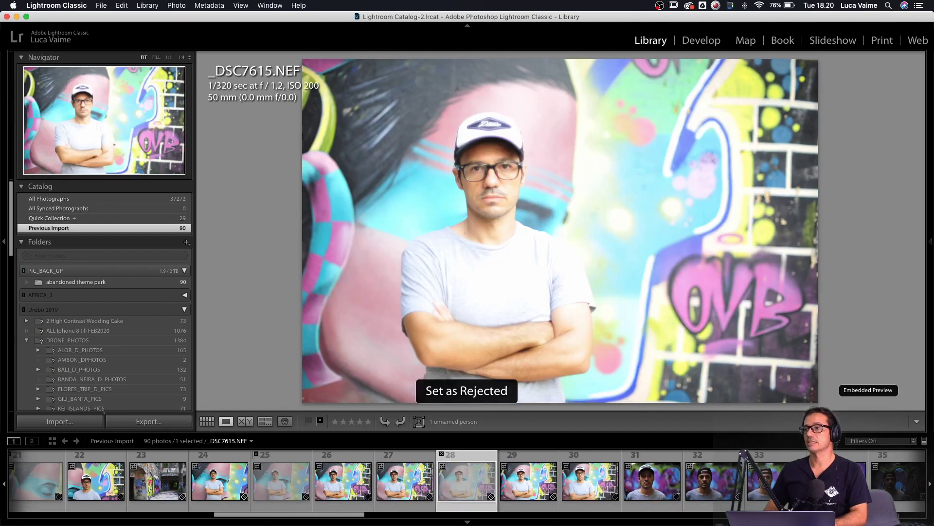
pyautogui.press('Right')
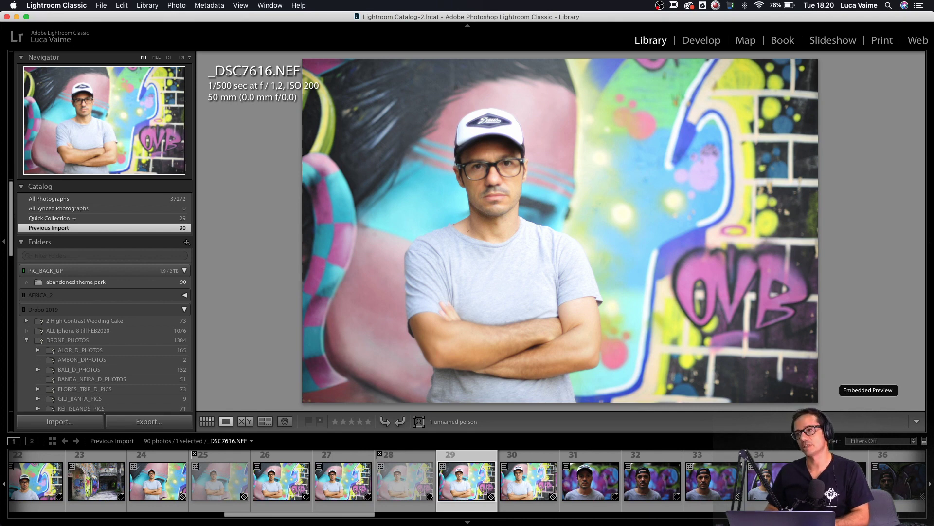
pyautogui.press('x')
pyautogui.press('Right')
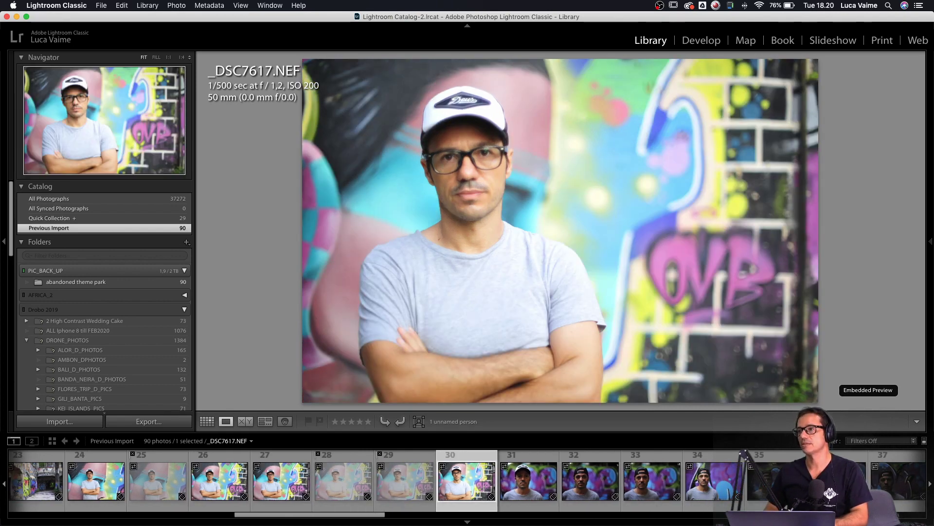
pyautogui.press('x')
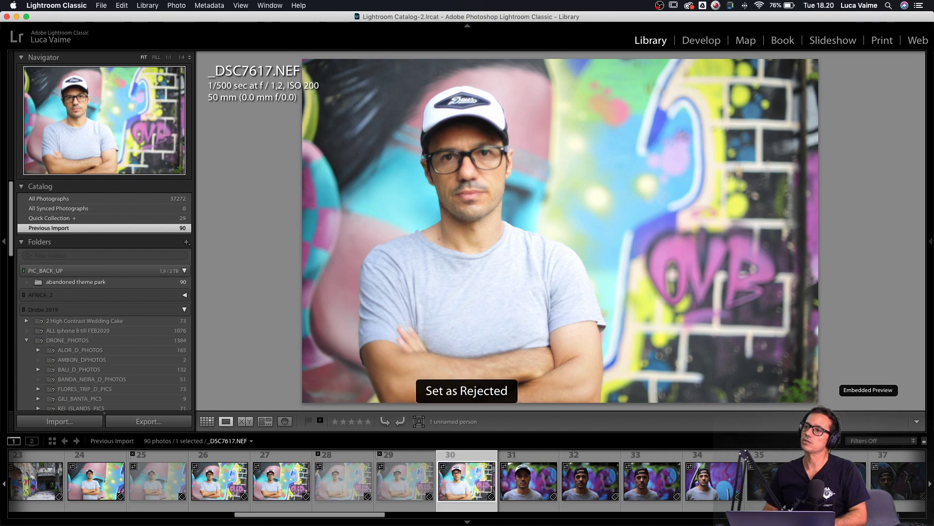
# - Check the focus on the eyes in the white-cap portrait _DSC7618.NEF up close and flag it as rejected
pyautogui.press('Right')
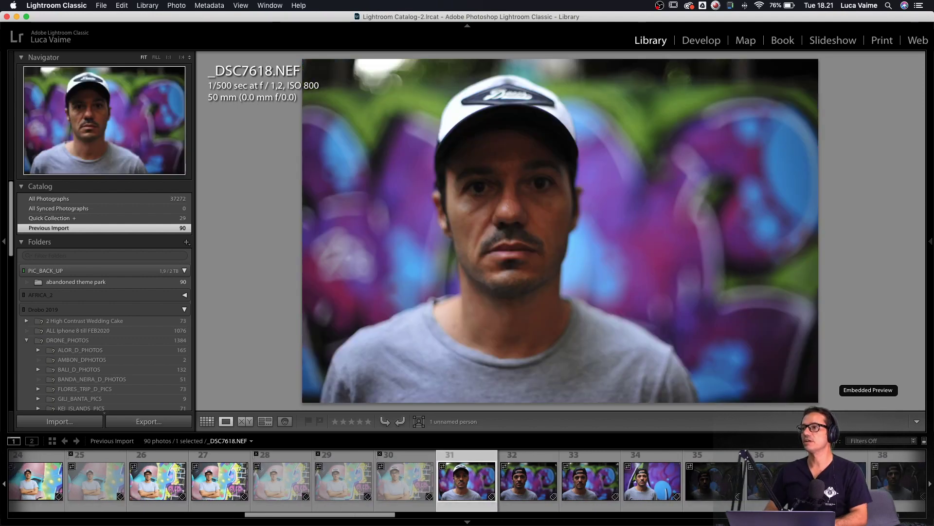
pyautogui.click(535, 171)
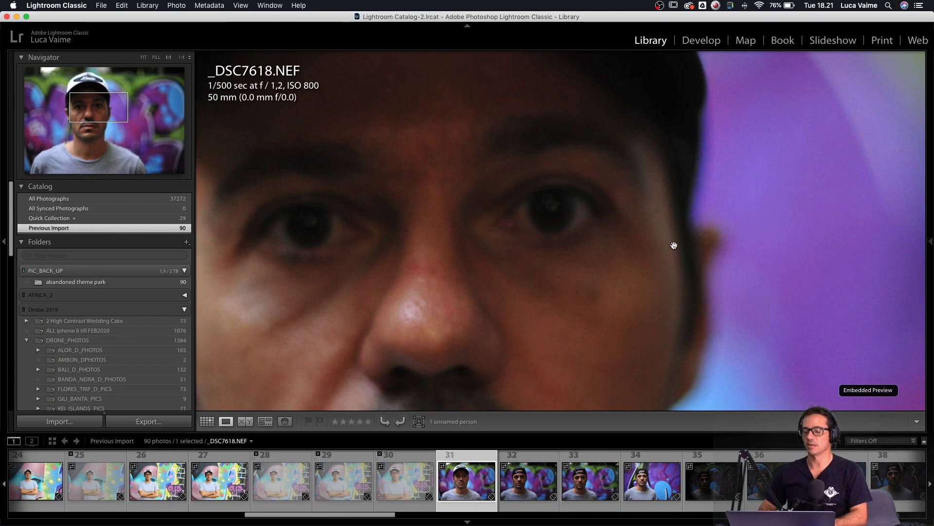
pyautogui.press('x')
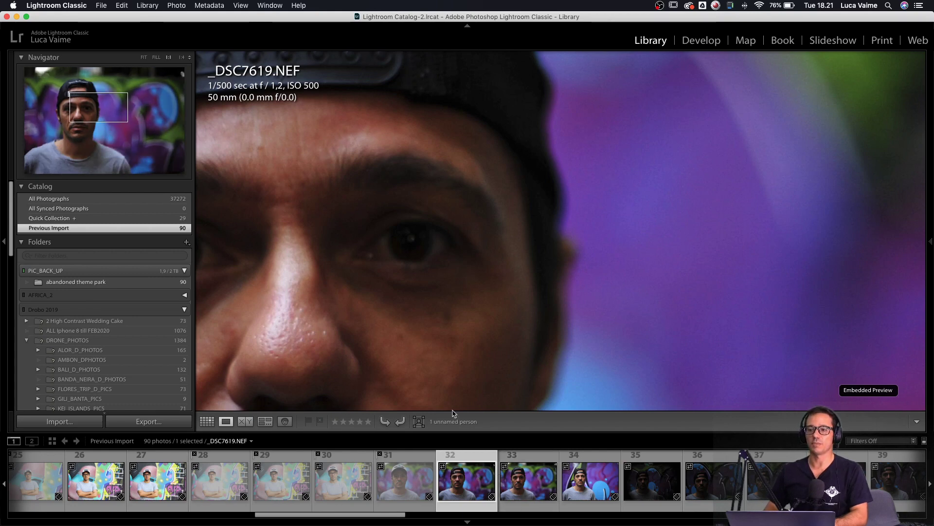
# - Compare the close-up sharpness of _DSC7619.NEF with _DSC7620.NEF and flag _DSC7619.NEF as rejected
pyautogui.press('Right')
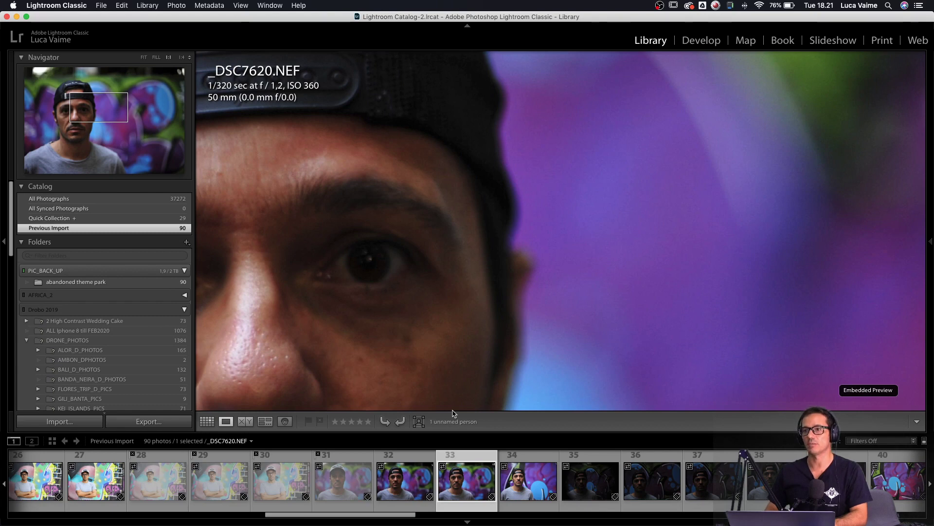
pyautogui.press('Left')
pyautogui.press('x')
pyautogui.press('Right')
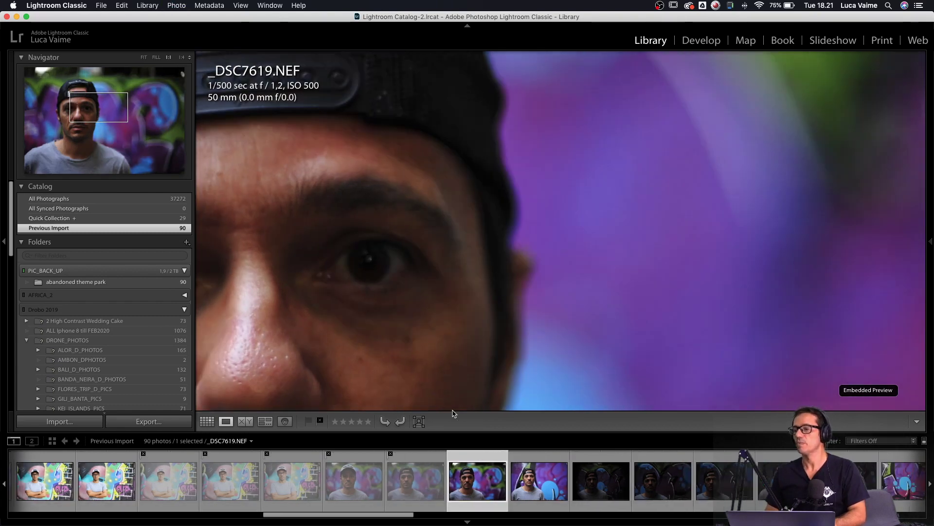
# - Review the full portraits _DSC7620.NEF and _DSC7621.NEF and flag the dark _DSC7622.NEF as rejected
pyautogui.click(547, 276)
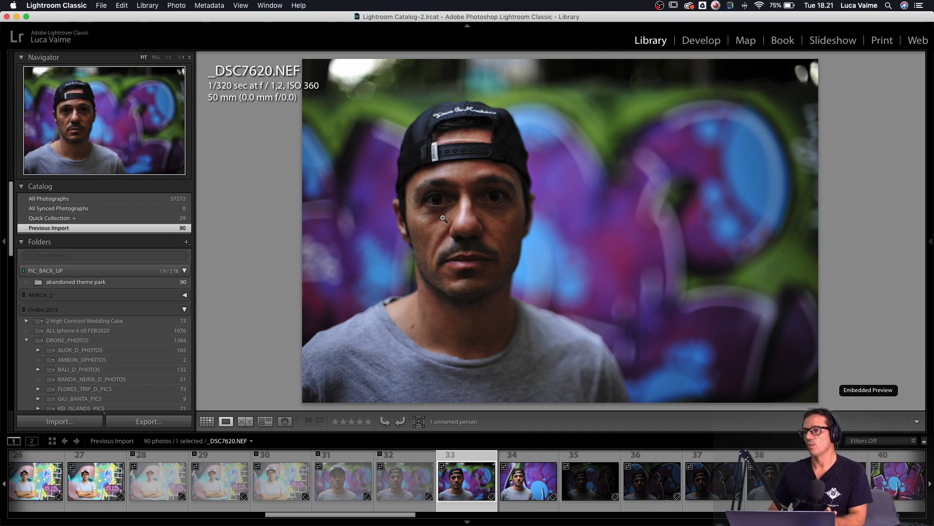
pyautogui.press('Right')
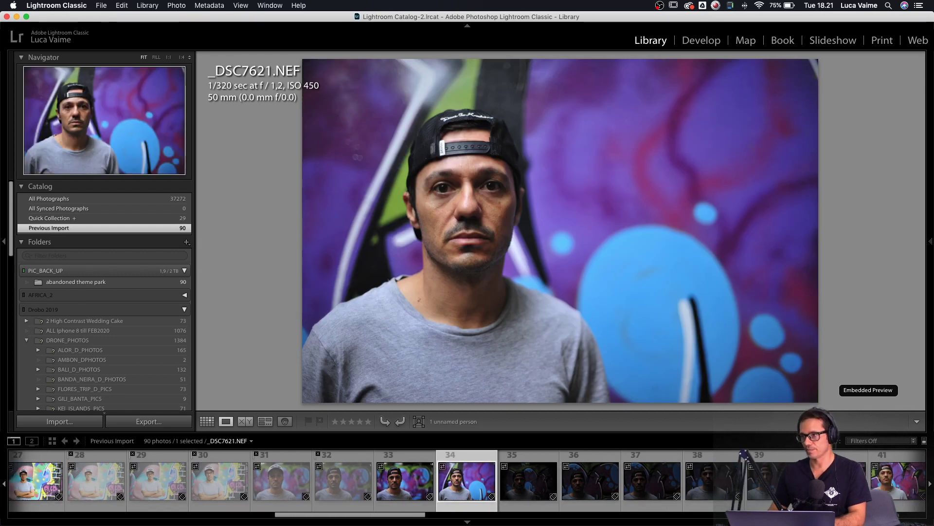
pyautogui.press('Right')
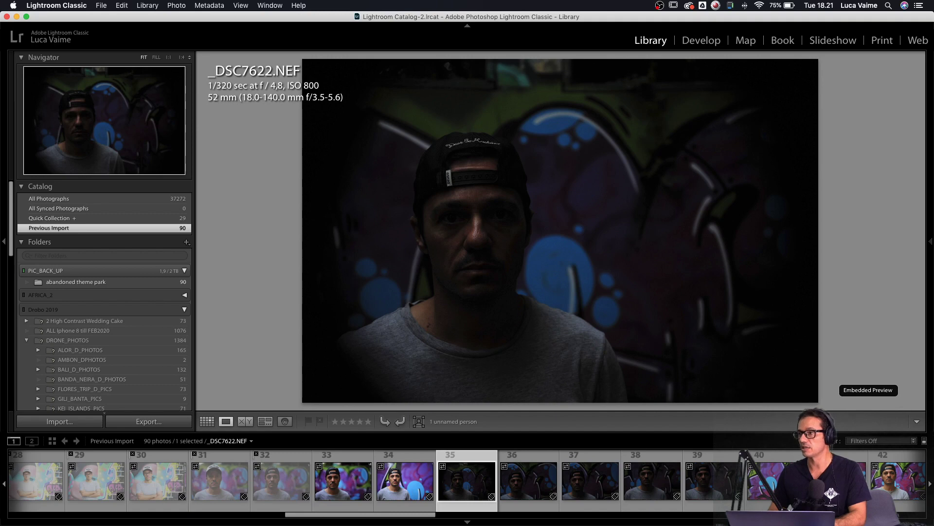
pyautogui.press('x')
# - Open the underexposed portrait _DSC7623.NEF in the Develop module and set its exposure to +2.25
pyautogui.press('Right')
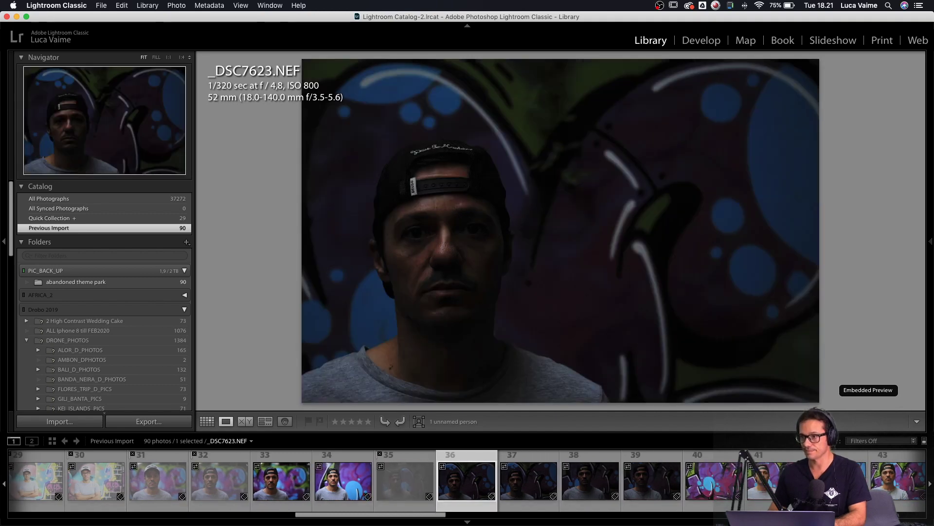
pyautogui.click(705, 39)
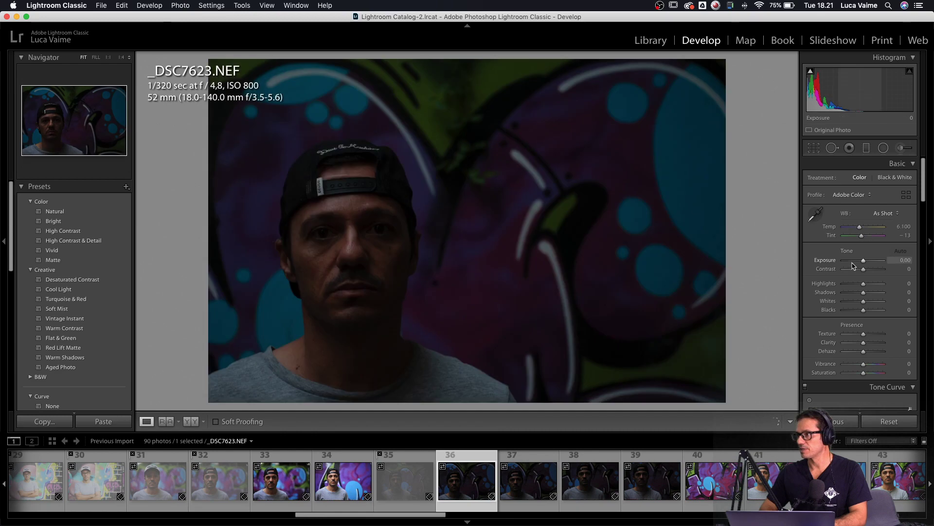
pyautogui.moveTo(864, 260); pyautogui.dragTo(874, 263)
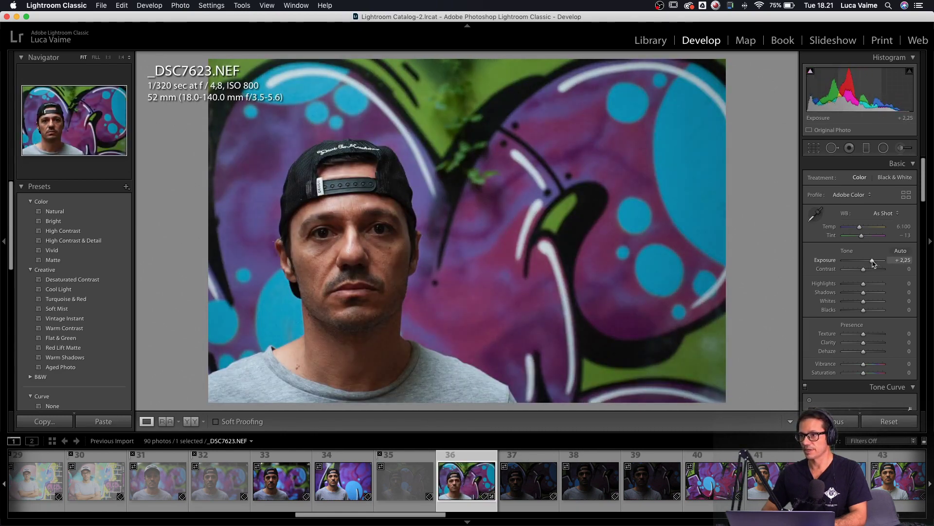
# - Set the exposure of _DSC7624.NEF to +2.30 and flag the photo as rejected
pyautogui.press('Right')
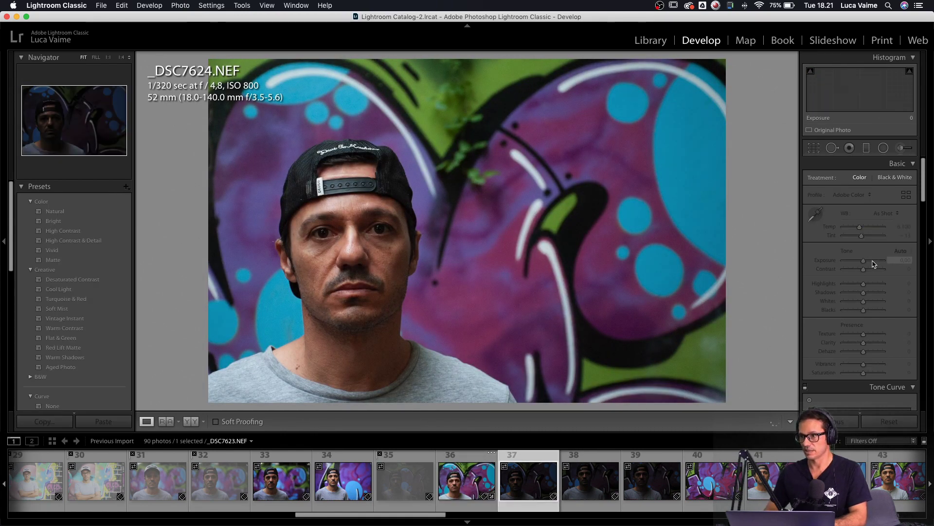
pyautogui.click(874, 263)
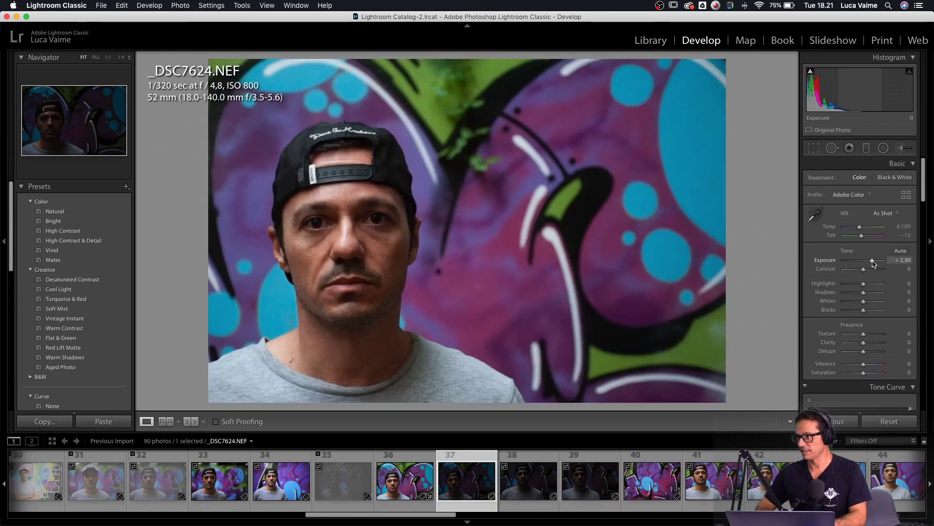
pyautogui.press('x')
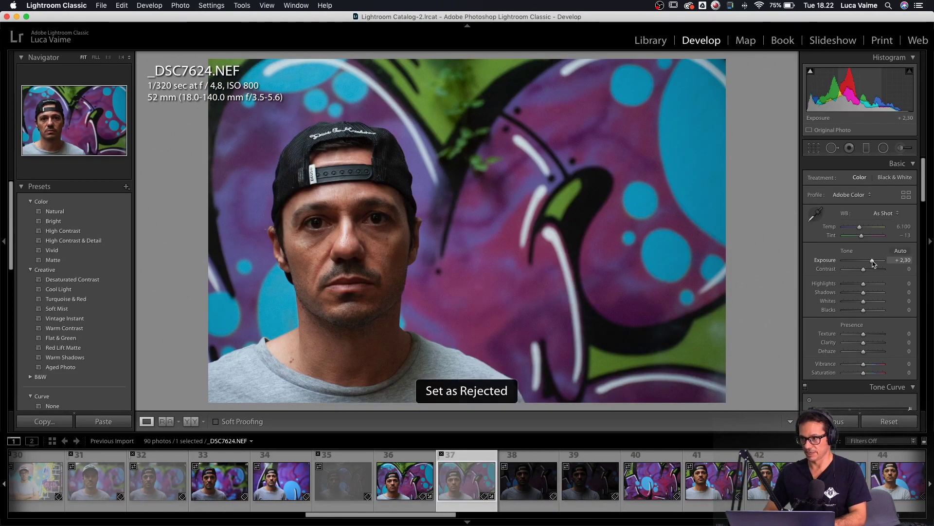
# - Set the exposure of _DSC7625.NEF to +2.30 and flag the similar dark portrait _DSC7626.NEF as rejected
pyautogui.press('Right')
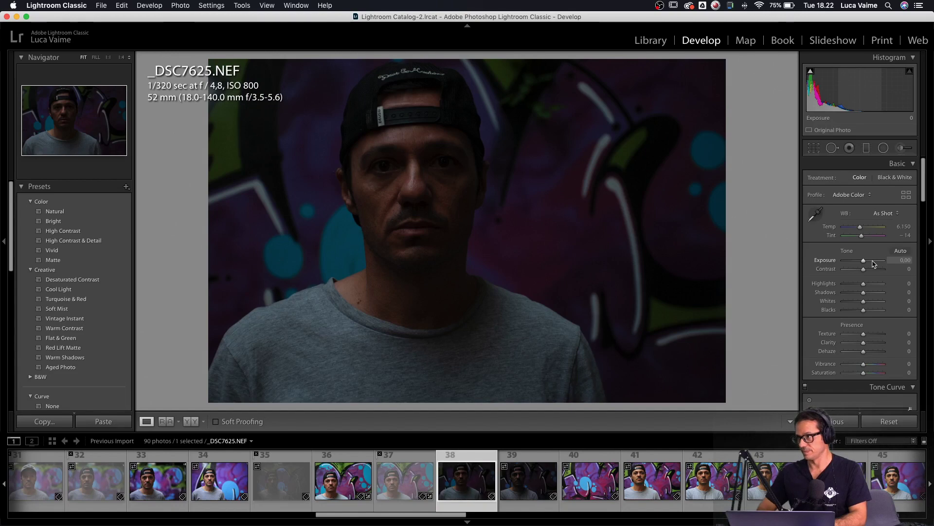
pyautogui.click(874, 263)
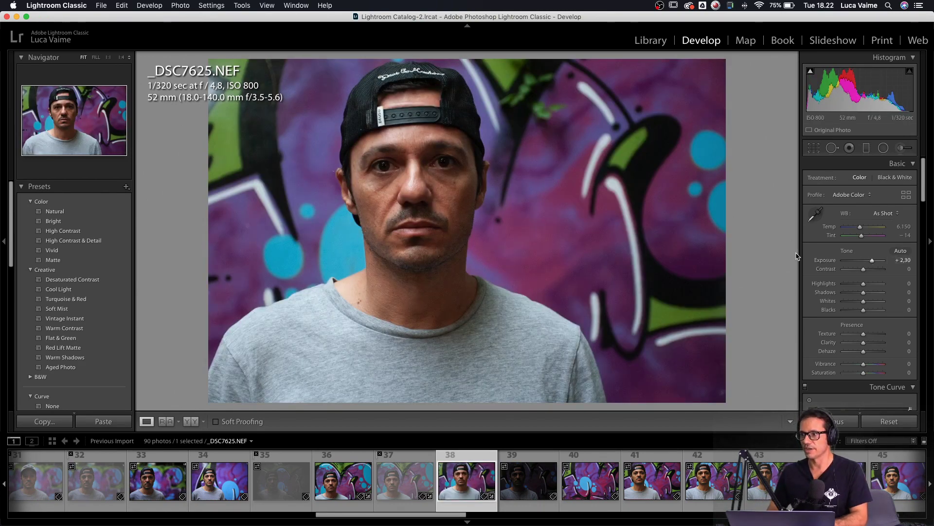
pyautogui.press('Right')
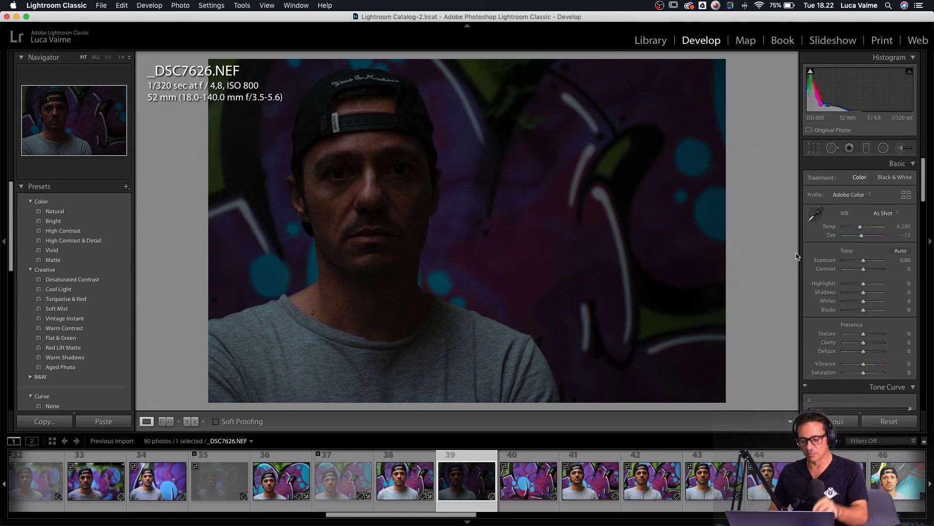
pyautogui.press('x')
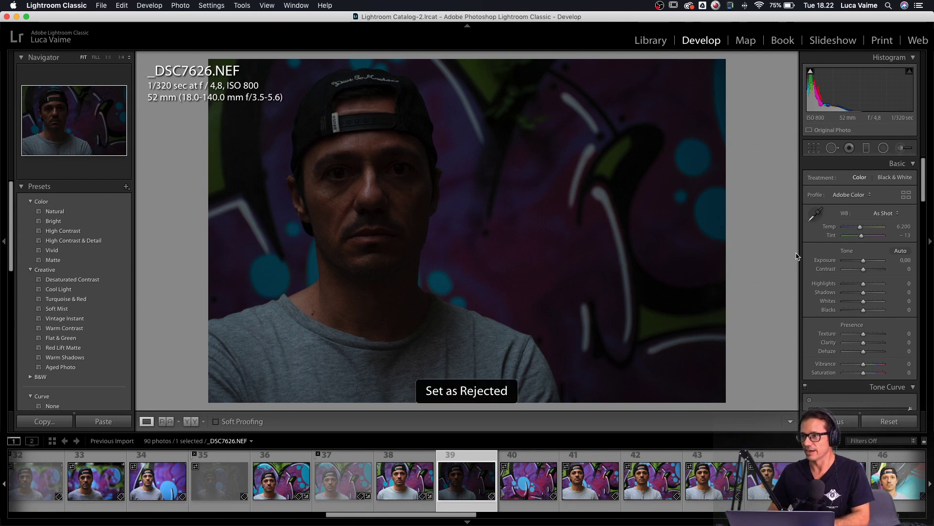
# - Review the mural shot _DSC7627.NEF and flag the following portrait, _DSC7628.NEF, as rejected
pyautogui.press('Right')
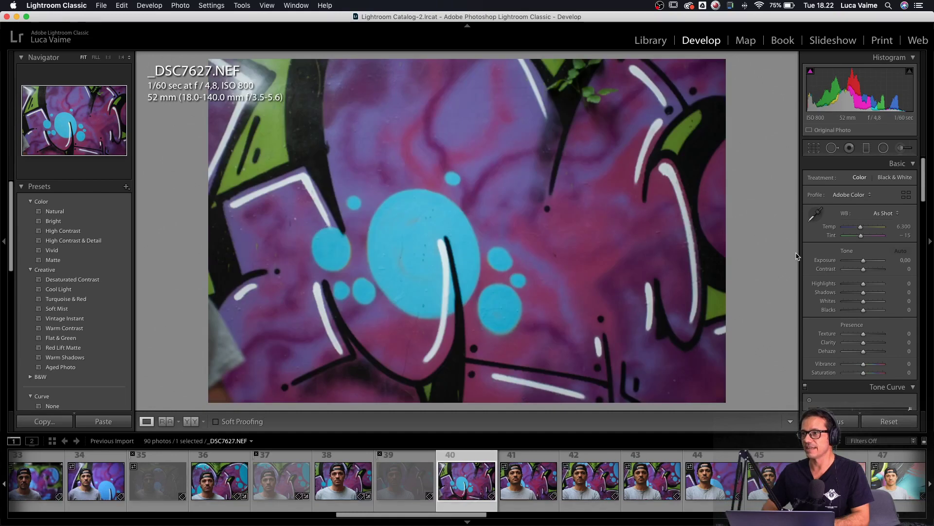
pyautogui.press('Right')
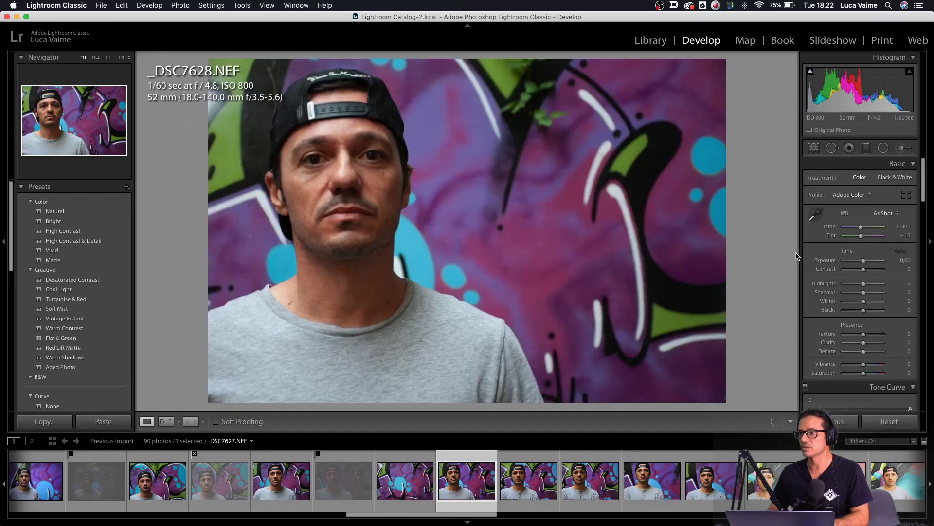
pyautogui.press('x')
pyautogui.press('Right')
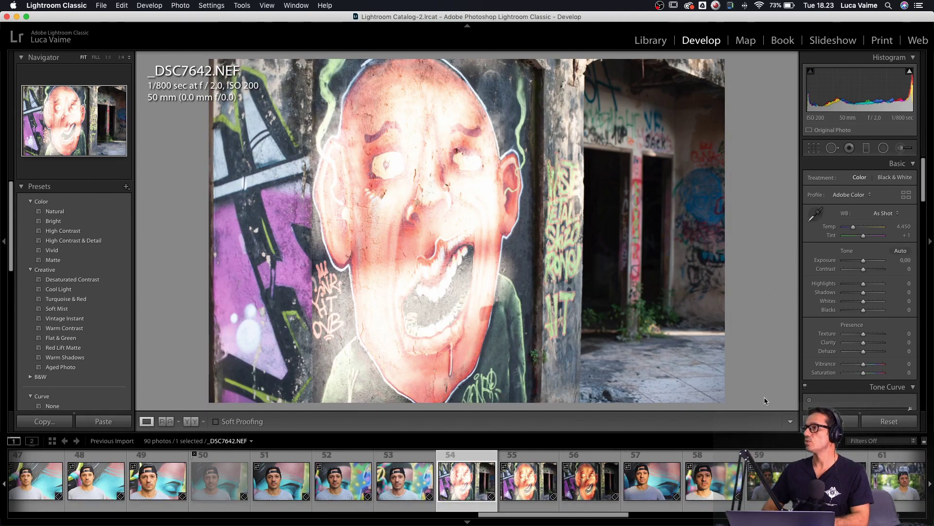
# - Check the highlight clipping of the face mural in _DSC7642.NEF, then flag _DSC7642.NEF and _DSC7643.NEF as rejected
pyautogui.click(909, 72)
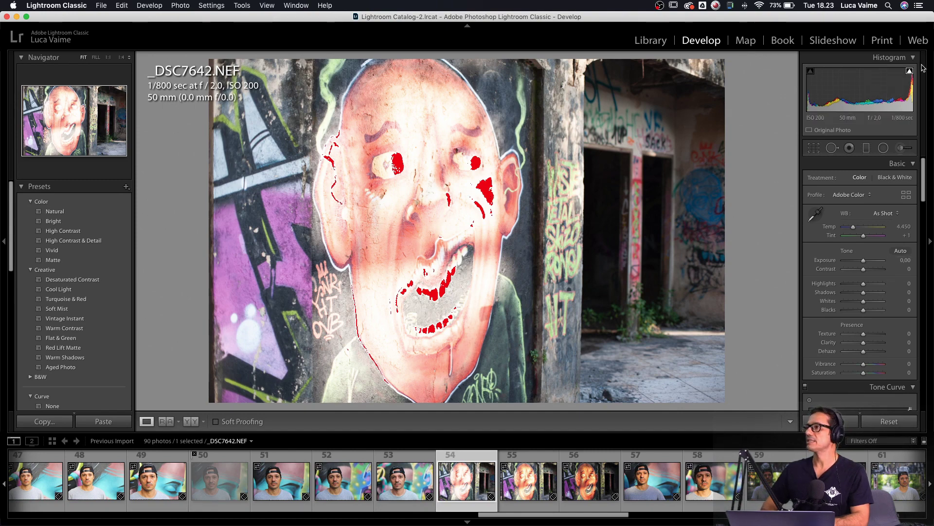
pyautogui.click(908, 73)
pyautogui.press('x')
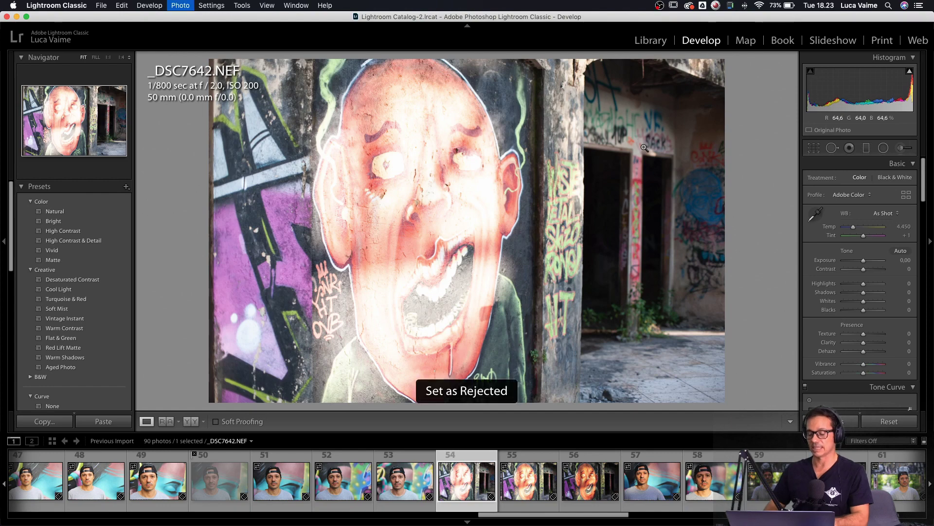
pyautogui.press('Right')
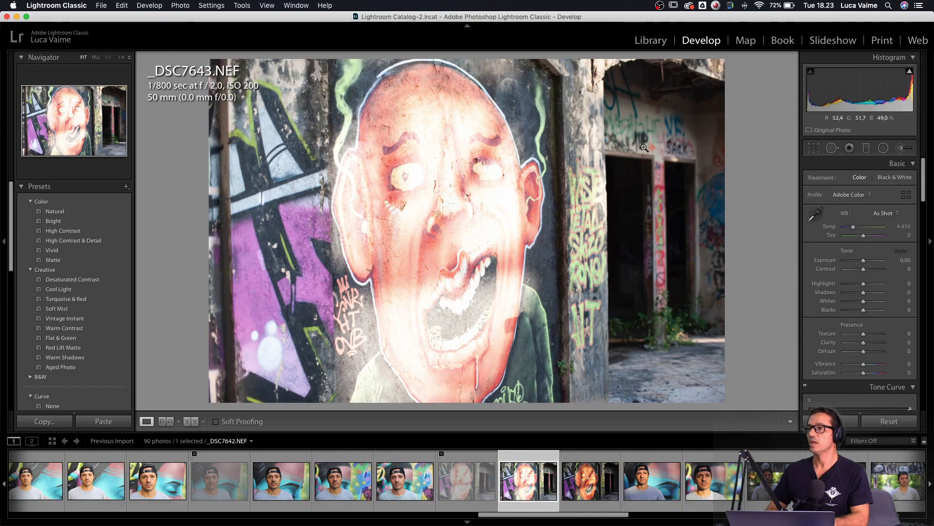
pyautogui.press('x')
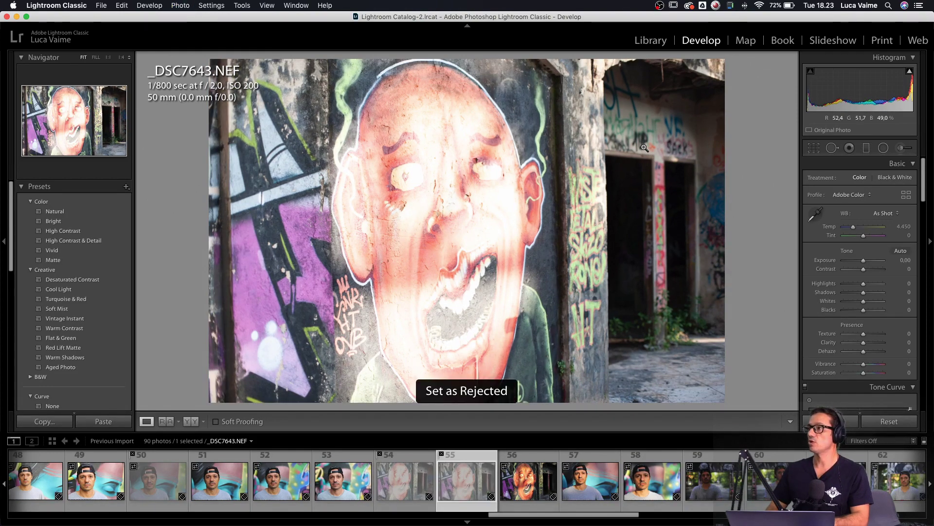
# - Review the face mural in _DSC7644.NEF and the portraits _DSC7645.NEF to _DSC7647.NEF
pyautogui.press('Right')
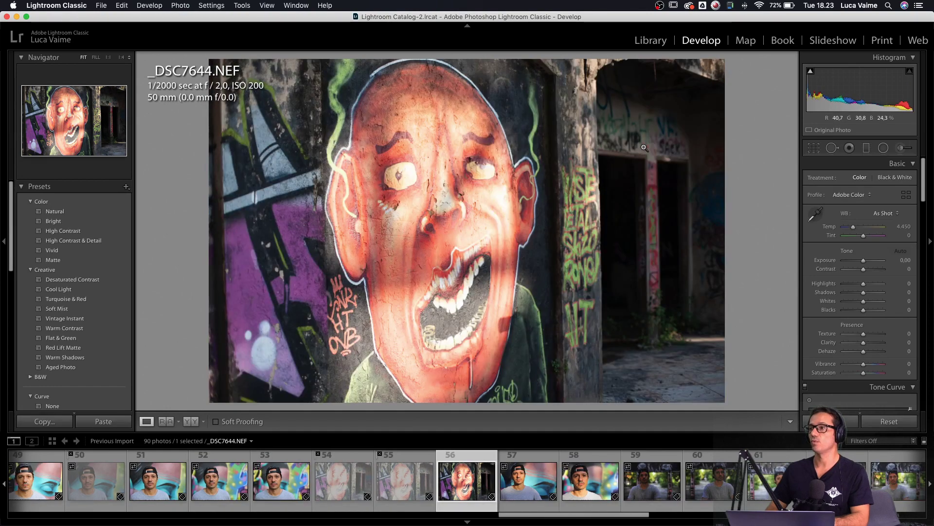
pyautogui.press('Right')
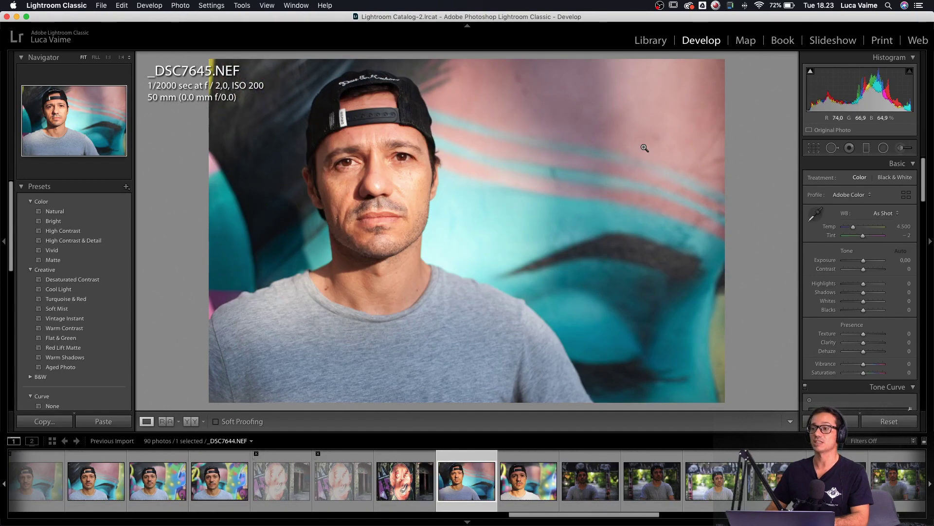
pyautogui.press('Right')
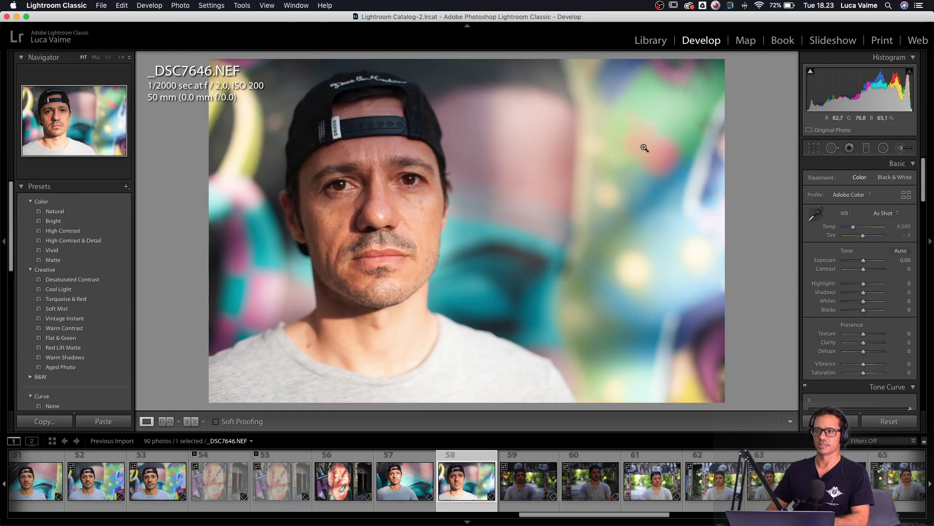
pyautogui.press('Right')
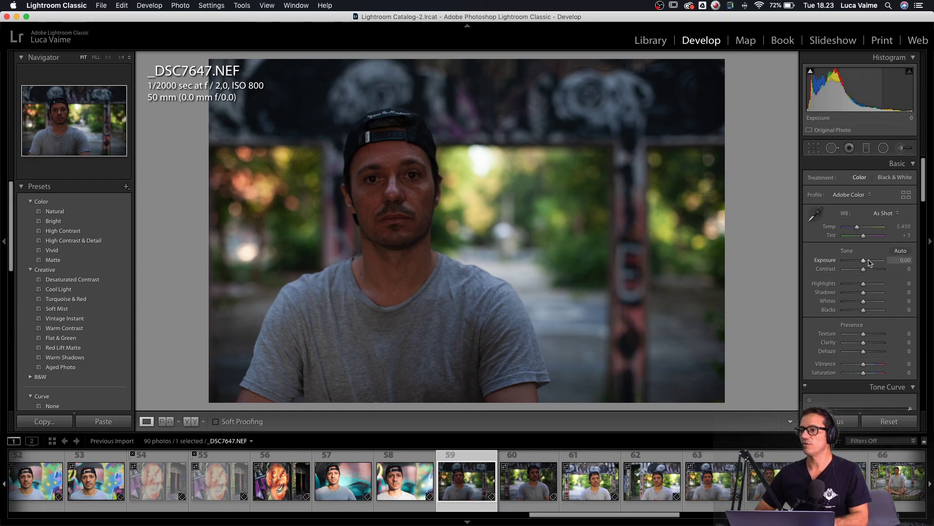
pyautogui.press('Right')
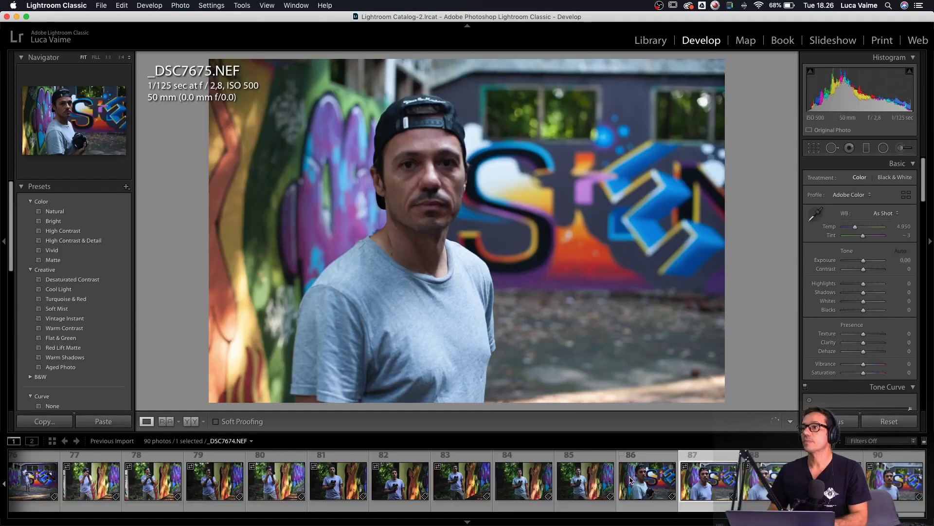
# - Compare _DSC7675.NEF with the neighbouring graffiti-wall portrait and flag _DSC7675.NEF as rejected
pyautogui.press('Right')
pyautogui.press('Left')
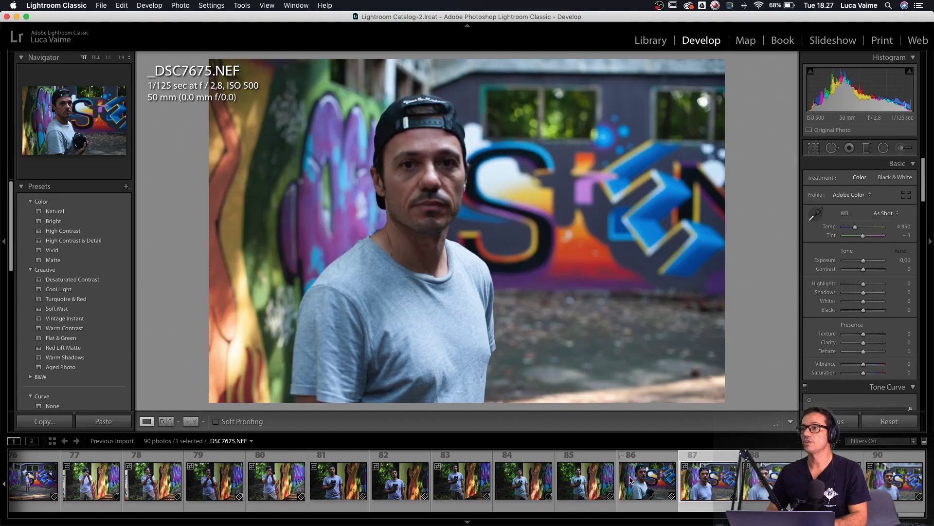
pyautogui.press('x')
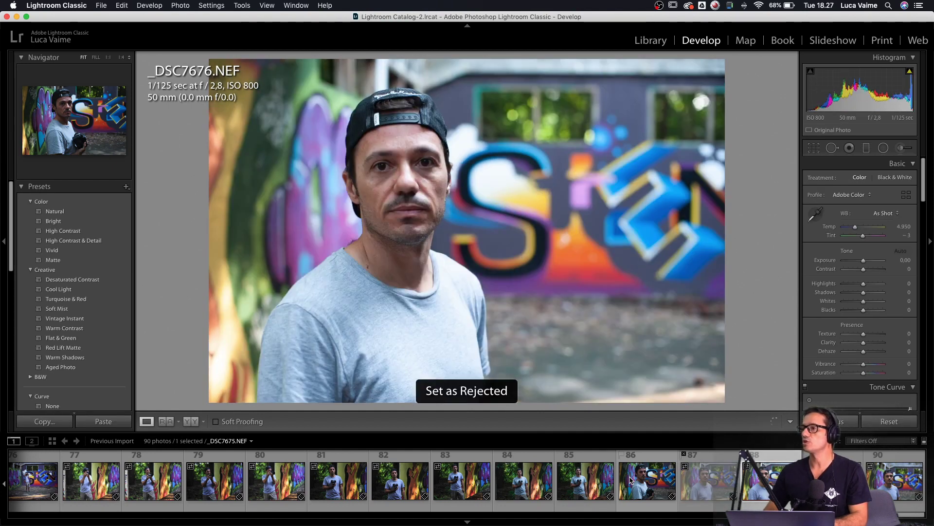
# - Review the last graffiti-wall portraits up to _DSC7678.NEF and inspect the sharpness of the eyes in _DSC7678.NEF up close
pyautogui.press('Right')
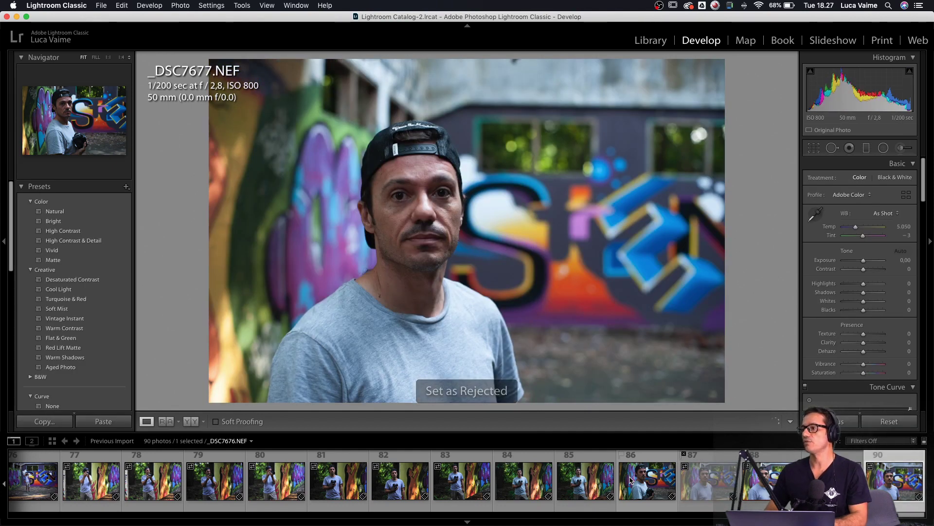
pyautogui.press('Right')
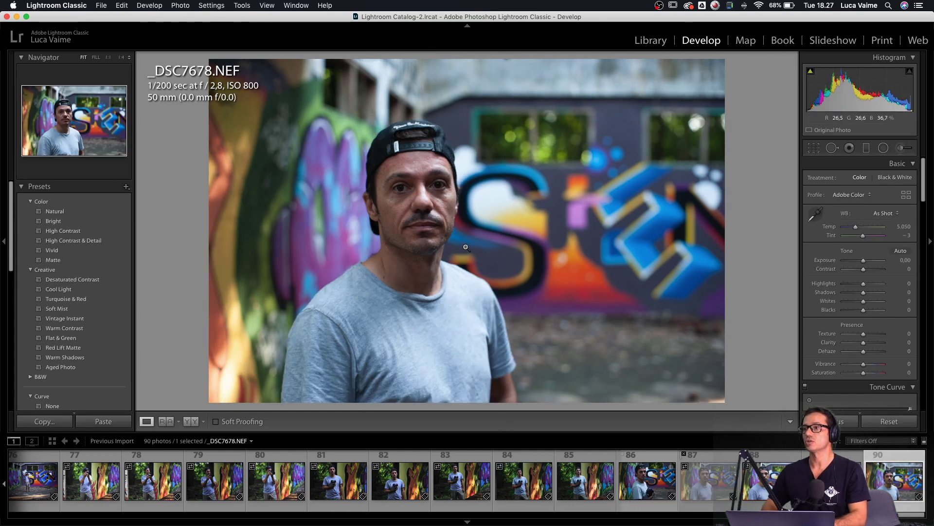
pyautogui.click(449, 229)
pyautogui.moveTo(421, 90); pyautogui.dragTo(432, 243)
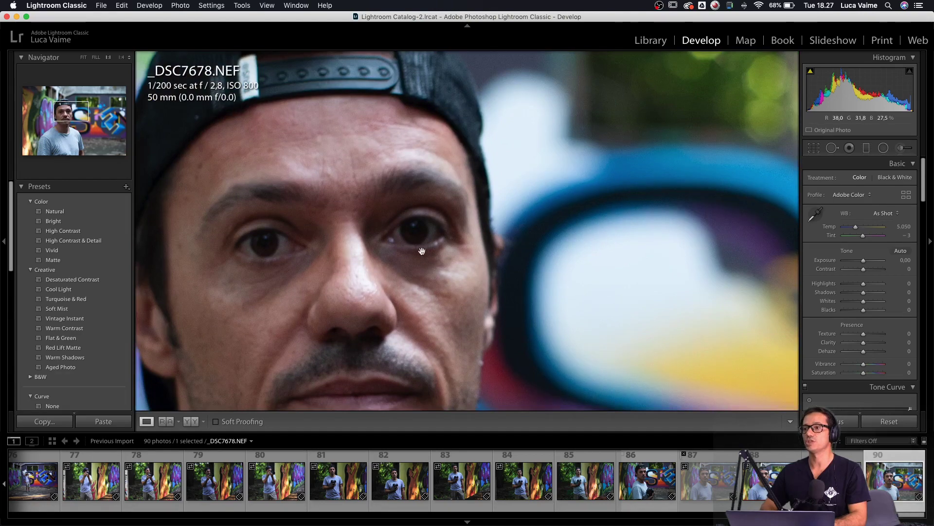
# - Flag the graffiti-wall portrait _DSC7678.NEF as rejected and filter the filmstrip to show only rejected photos
pyautogui.click(342, 266)
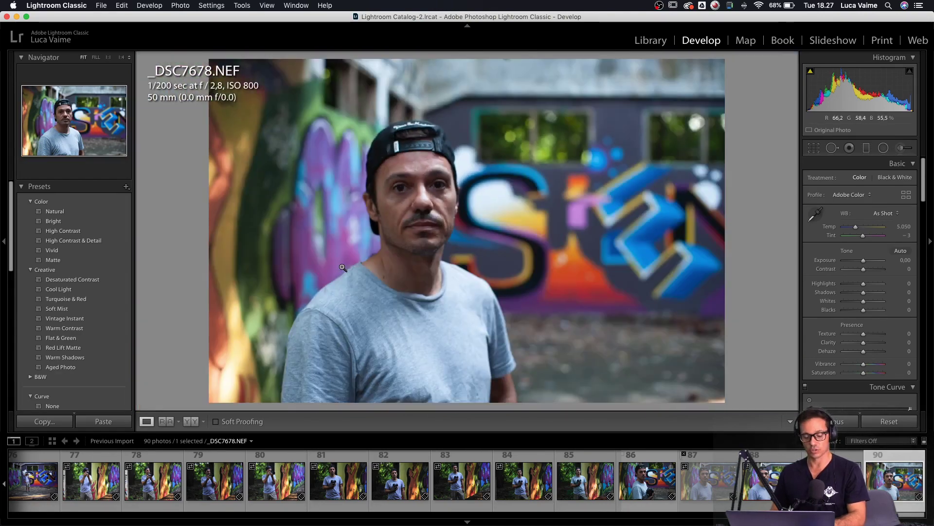
pyautogui.press('x')
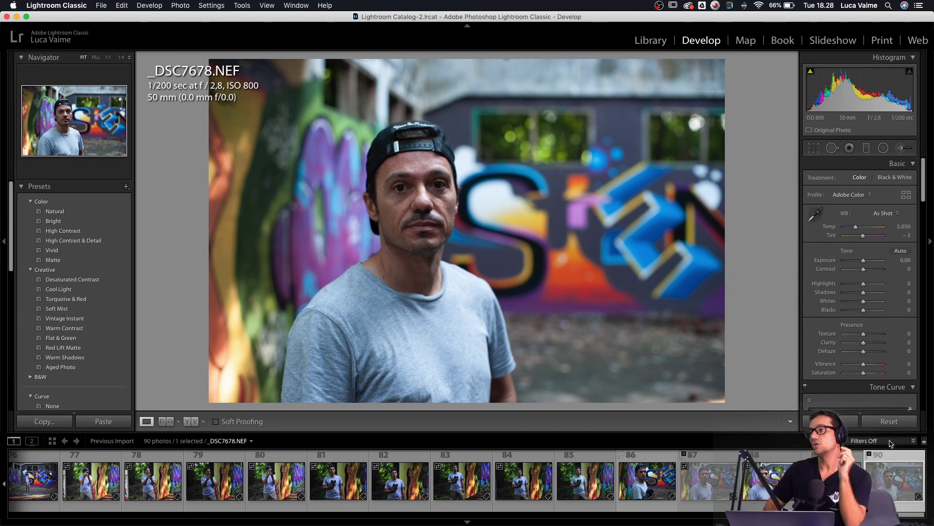
pyautogui.click(866, 441)
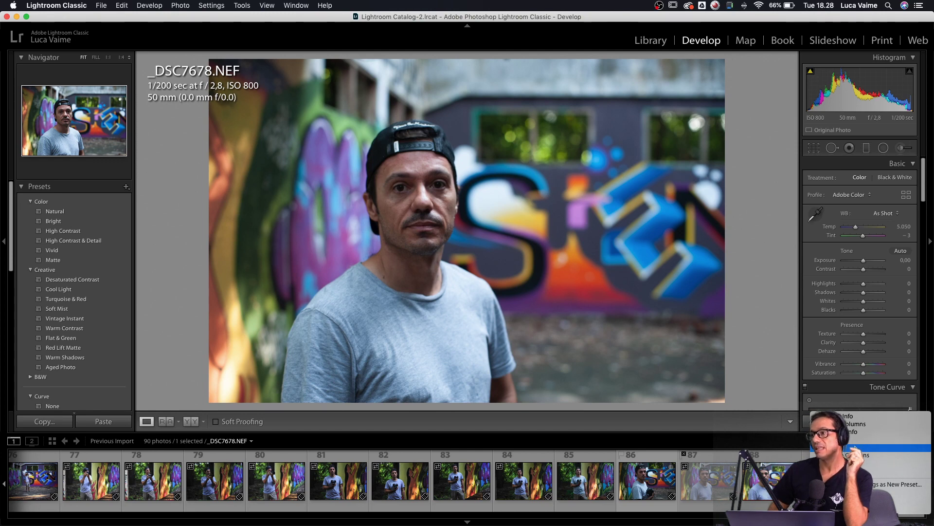
pyautogui.click(847, 448)
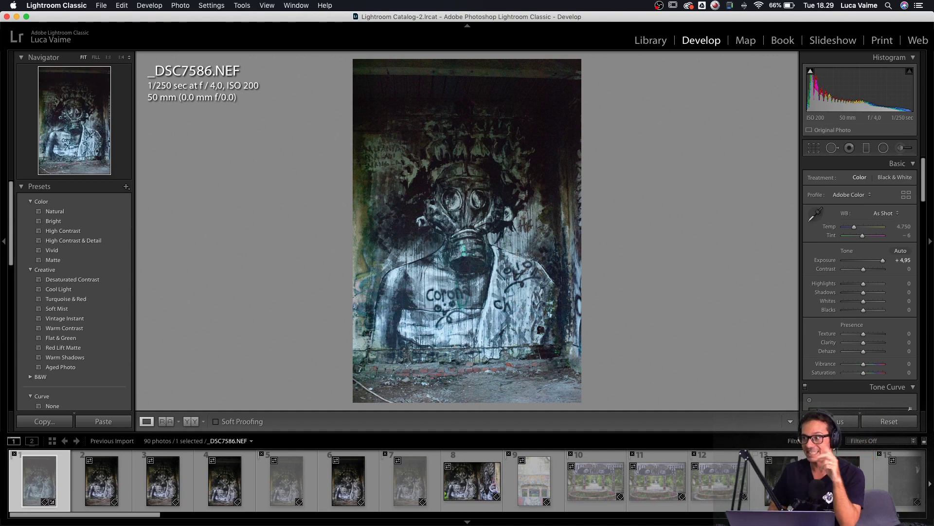
pyautogui.press('super+l')
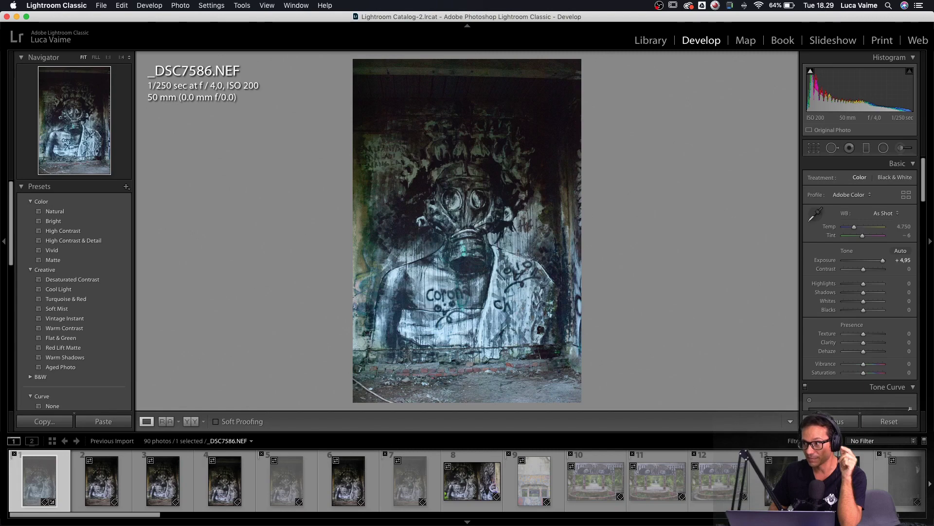
pyautogui.press('super+alt+3')
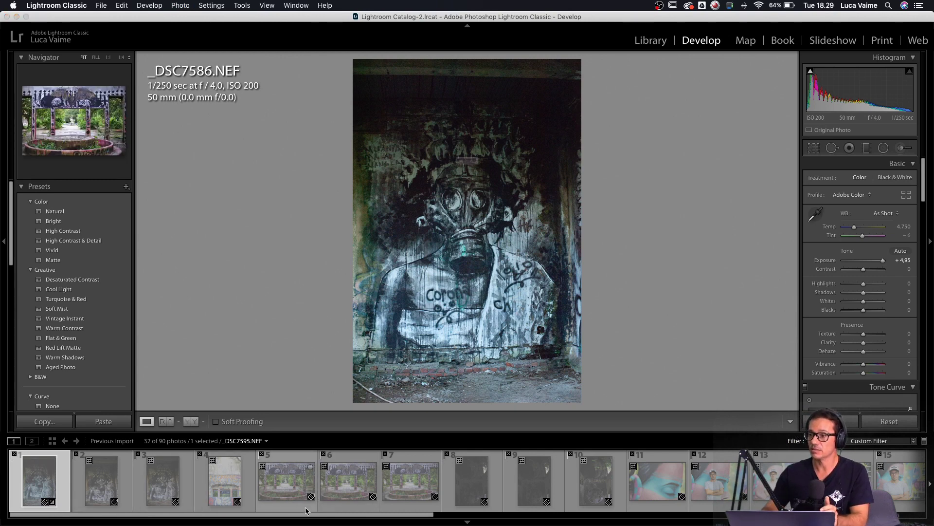
# - Delete all rejected photos from disk and turn the filmstrip filter off
pyautogui.press('super+BackSpace')
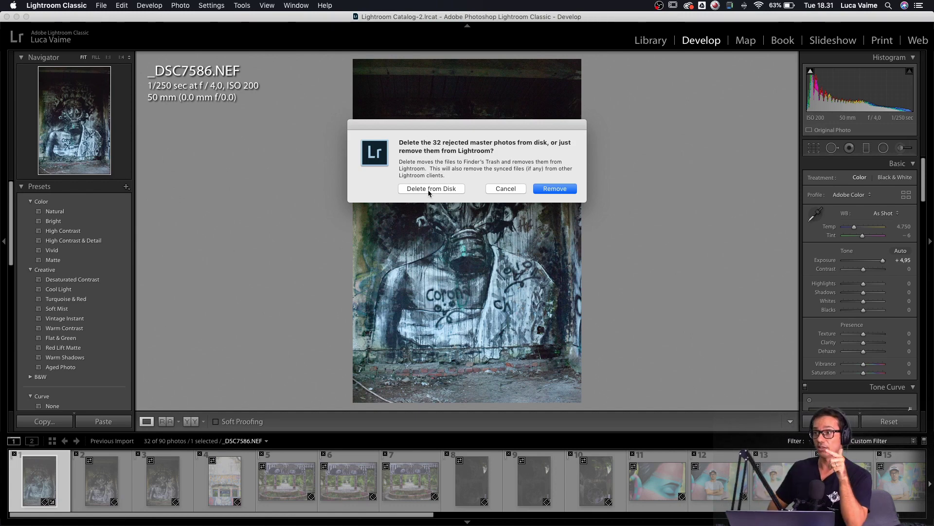
pyautogui.click(427, 188)
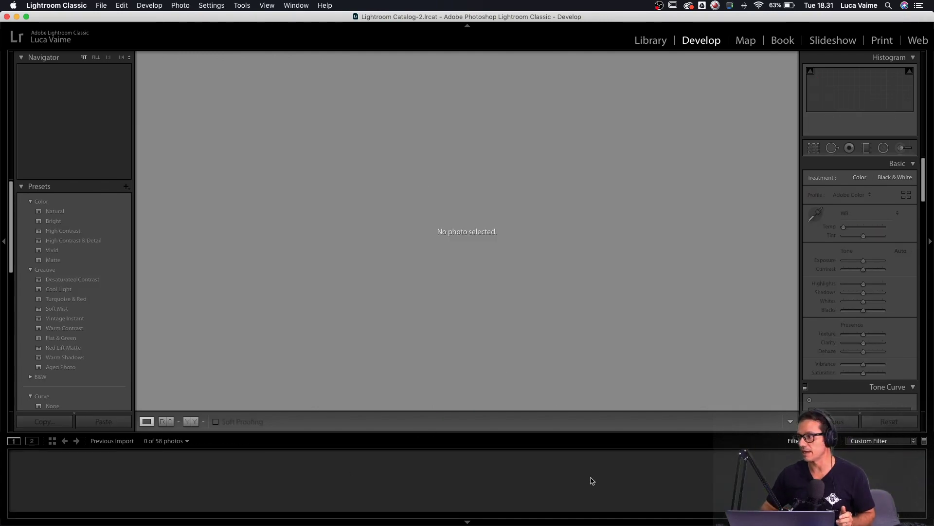
pyautogui.click(873, 441)
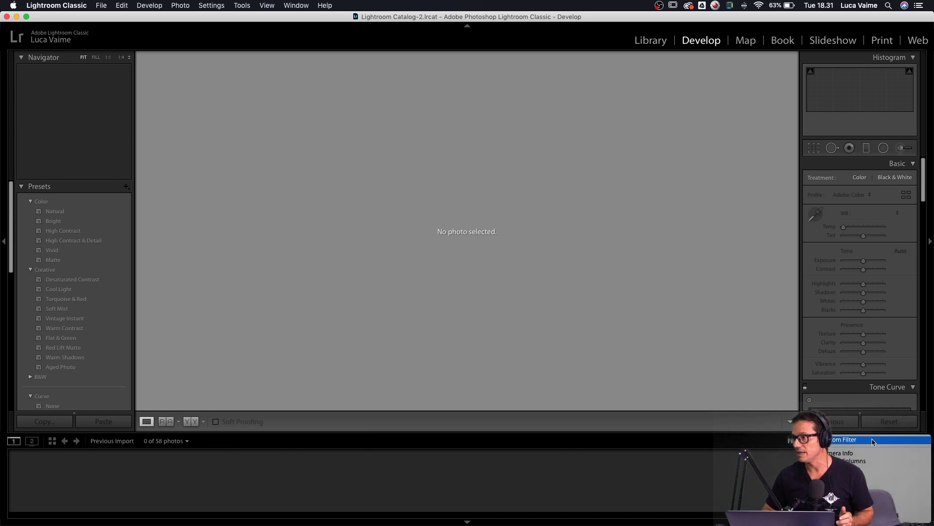
pyautogui.click(901, 477)
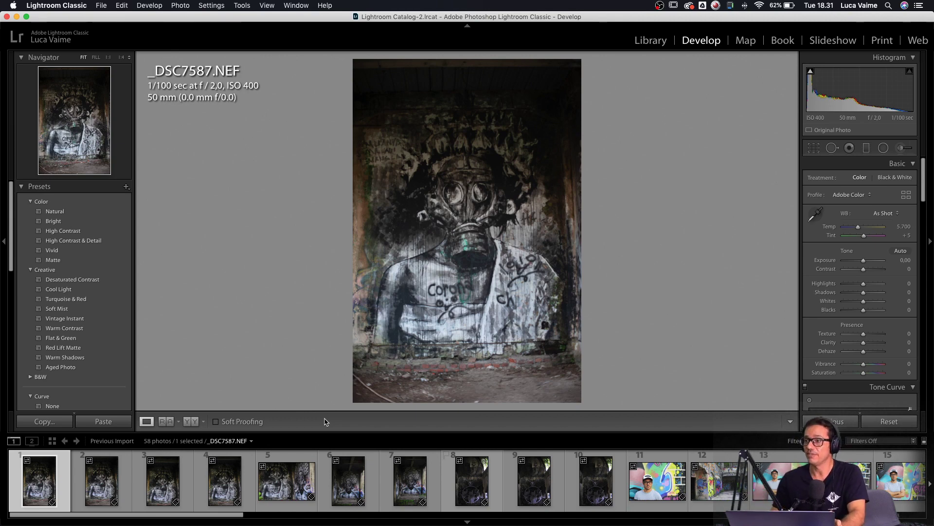
# - Inspect the gas-mask mural in _DSC7589.NEF at 1:1 for sharpness and flag the photo as rejected
pyautogui.press('Right')
pyautogui.press('Right')
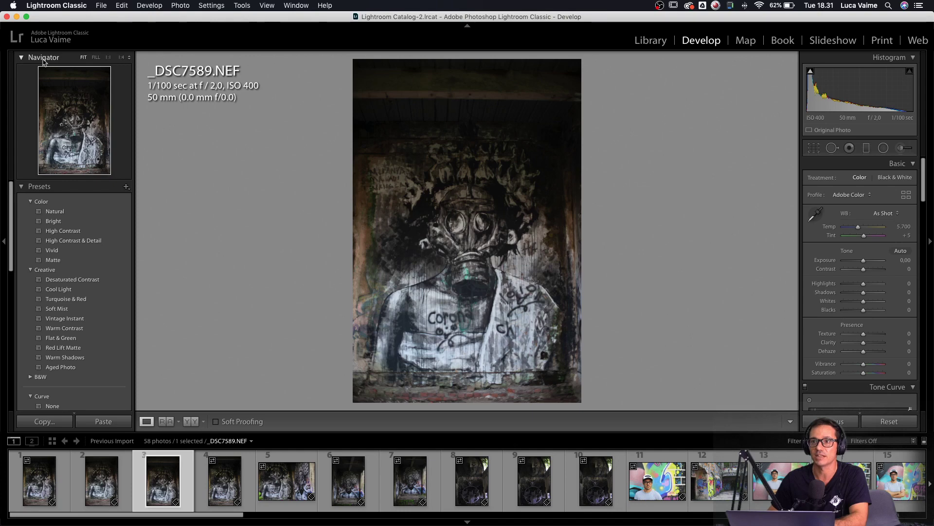
pyautogui.click(21, 58)
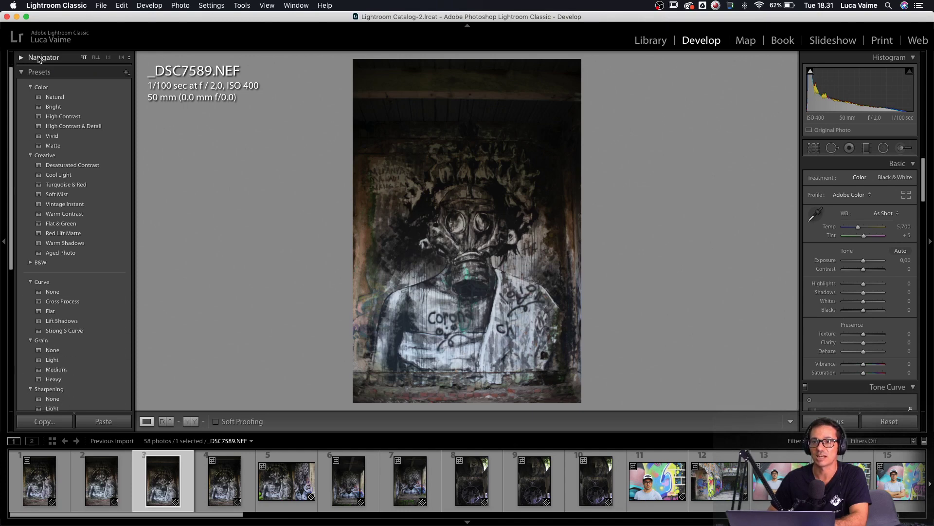
pyautogui.click(21, 58)
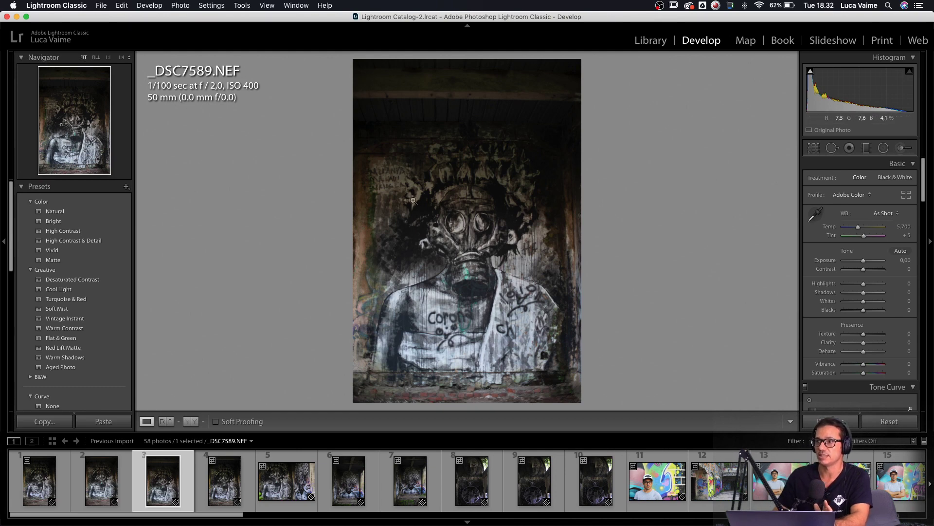
pyautogui.click(108, 57)
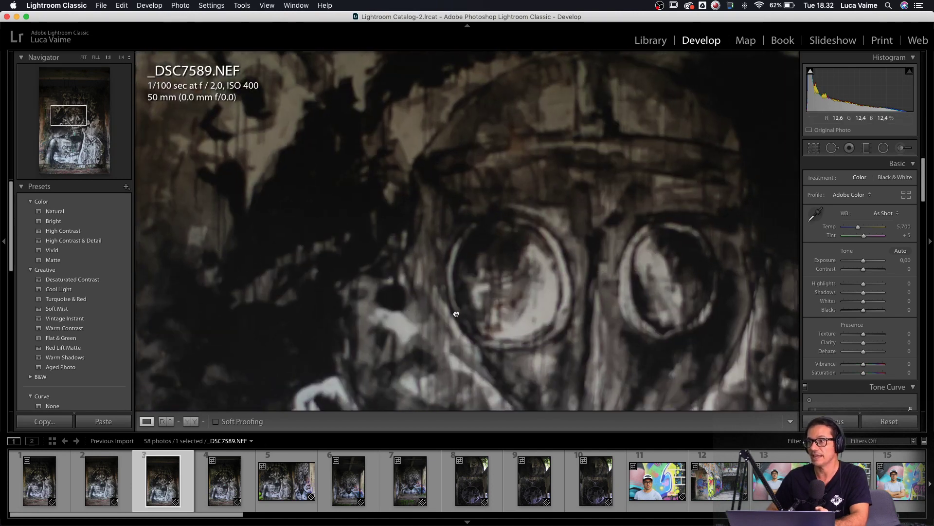
pyautogui.moveTo(454, 313); pyautogui.dragTo(325, 167)
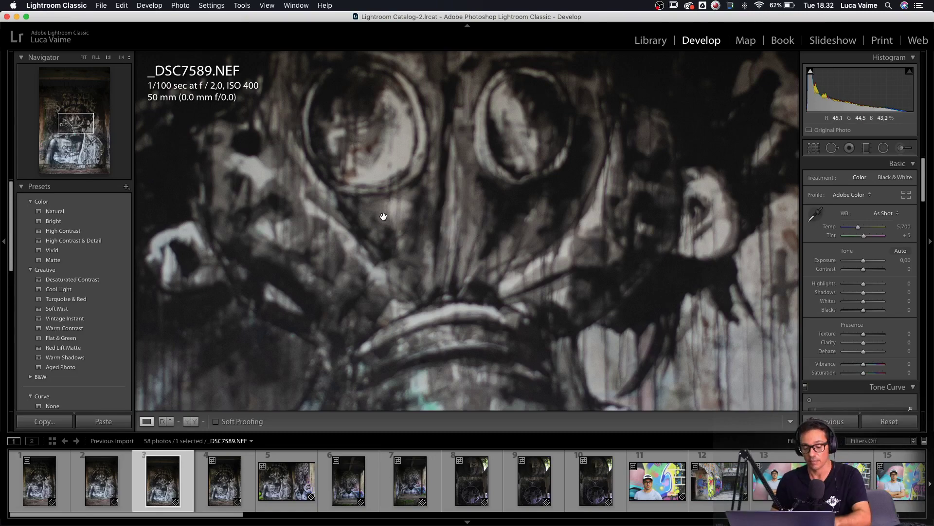
pyautogui.press('x')
# - Check the mask's eyes in _DSC7588.NEF and _DSC7587.NEF at 1:1 and flag both photos as rejected
pyautogui.press('Left')
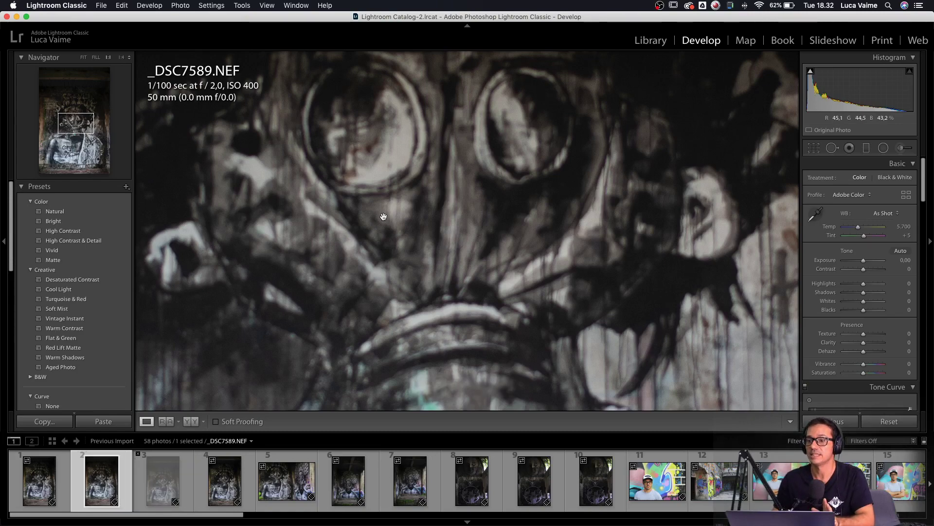
pyautogui.moveTo(477, 161); pyautogui.dragTo(471, 360)
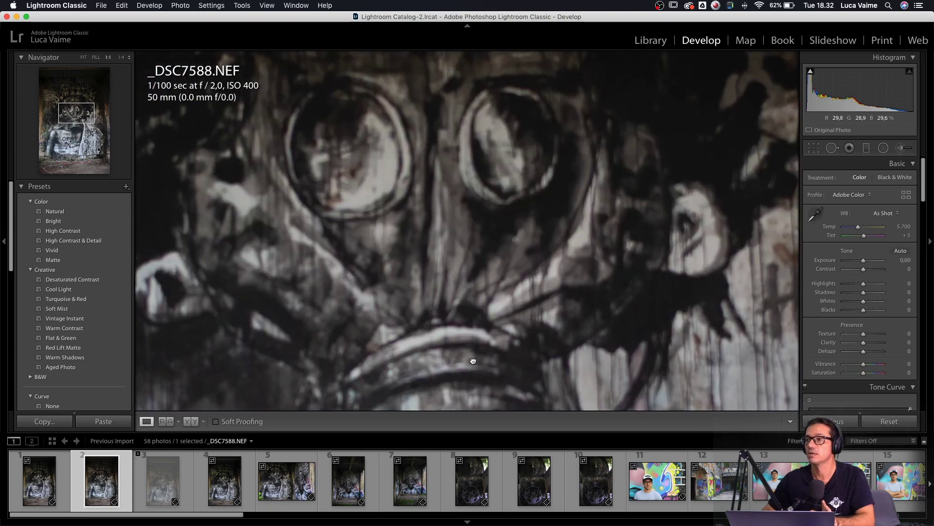
pyautogui.moveTo(479, 226); pyautogui.dragTo(492, 294)
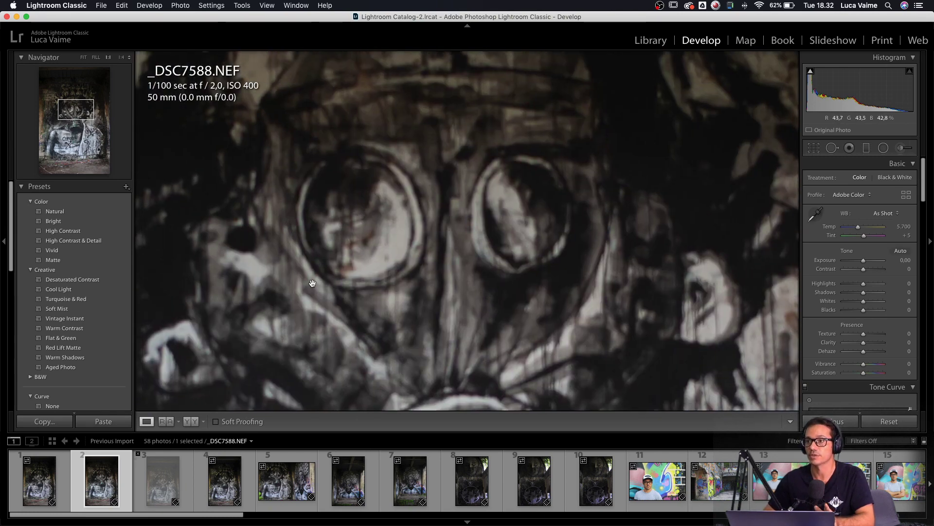
pyautogui.press('x')
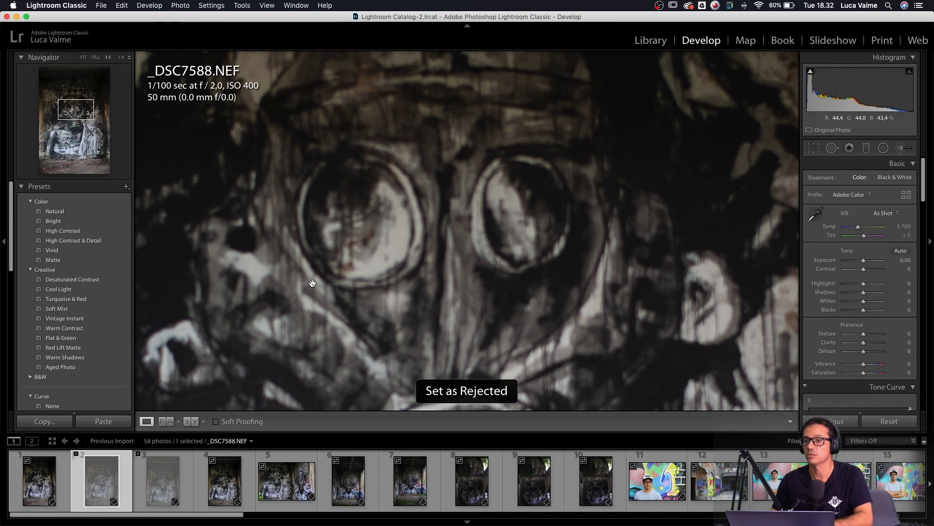
pyautogui.press('Left')
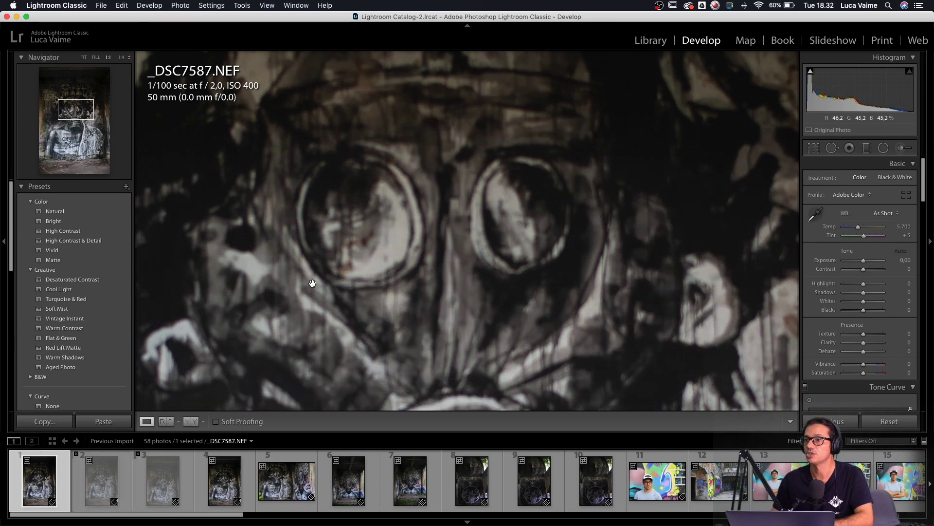
pyautogui.press('x')
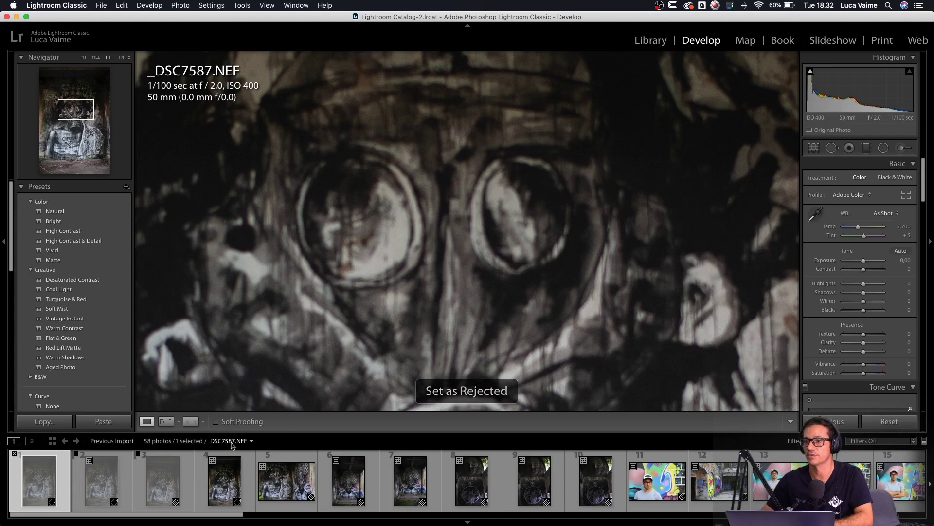
# - Flag the gas-mask mural photo _DSC7591.NEF as a pick and enlarge the filmstrip thumbnails to see its flag
pyautogui.click(221, 485)
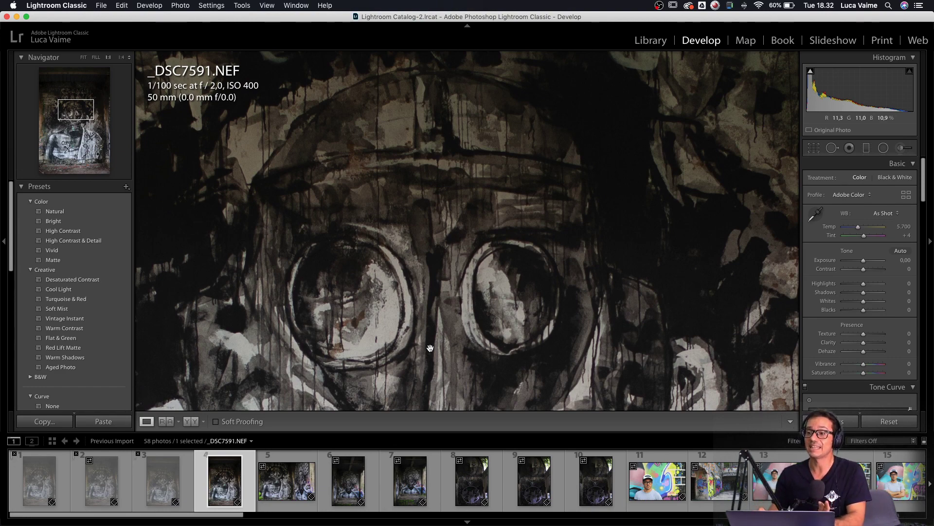
pyautogui.press('p')
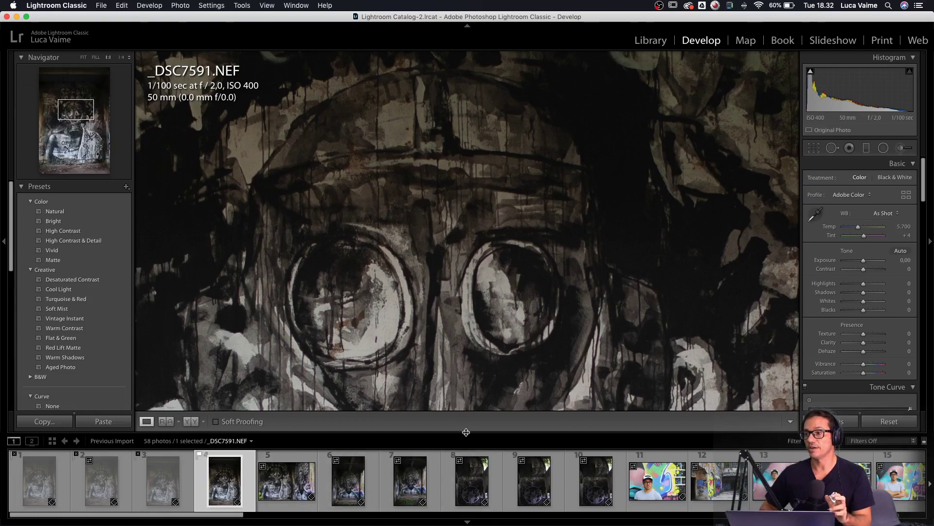
pyautogui.moveTo(467, 432); pyautogui.dragTo(465, 312)
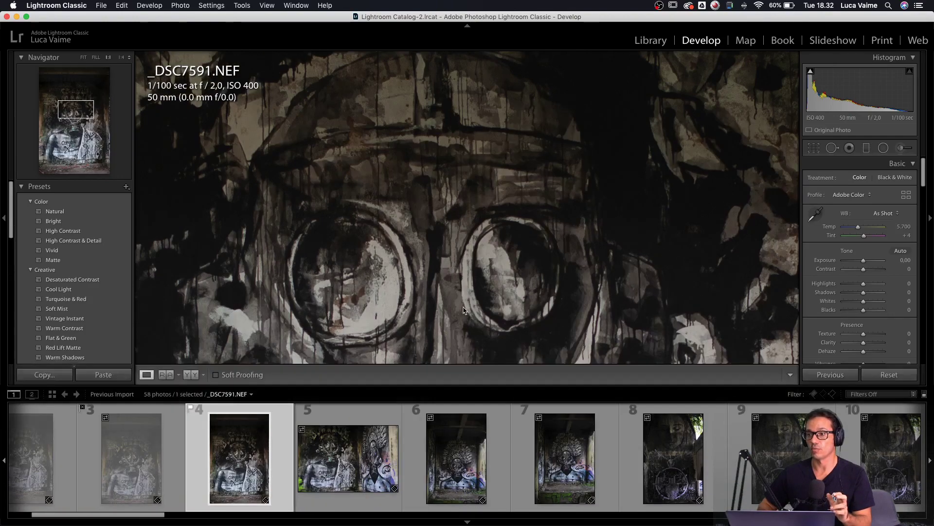
pyautogui.click(190, 408)
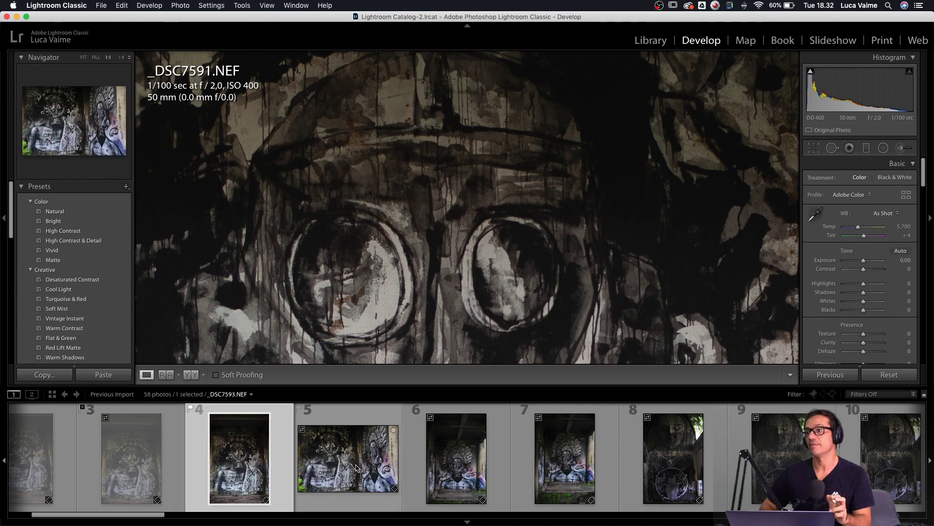
# - Open the two-mural photo _DSC7593.NEF and shrink the filmstrip to small thumbnails
pyautogui.click(551, 468)
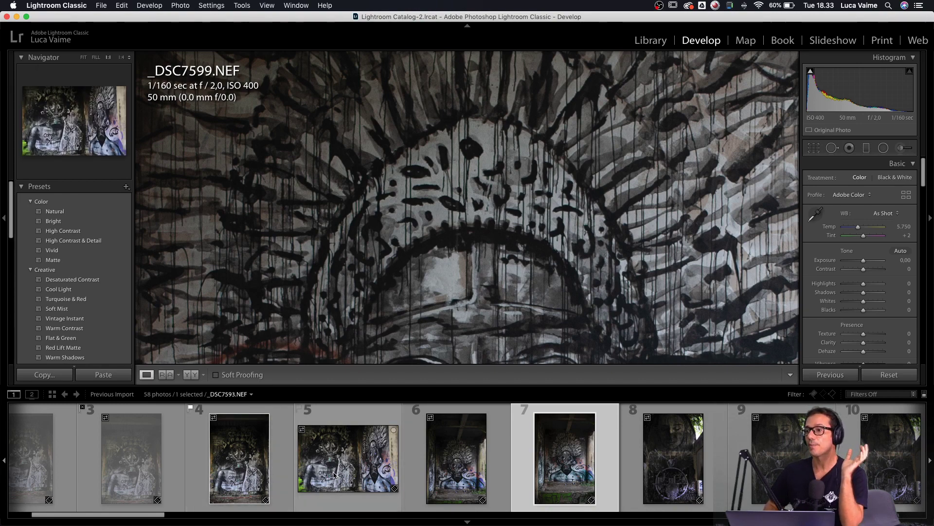
pyautogui.click(344, 455)
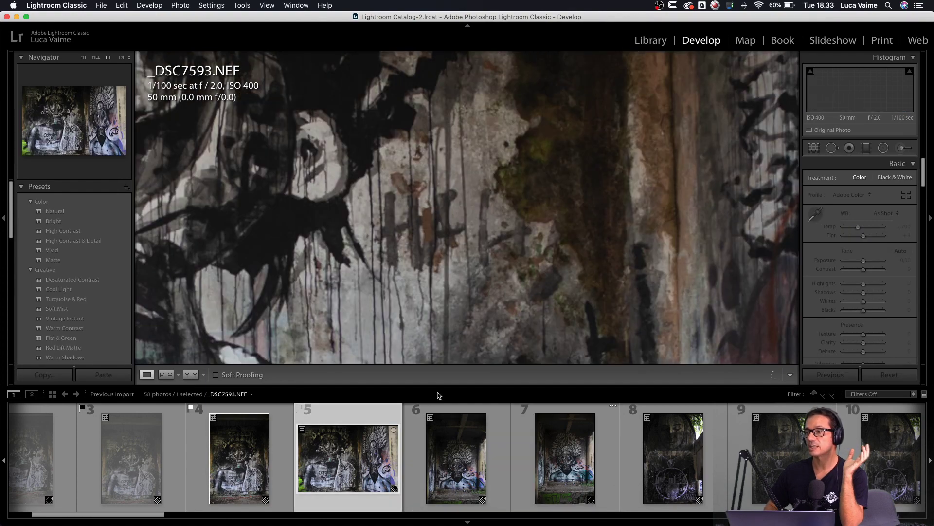
pyautogui.moveTo(434, 389); pyautogui.dragTo(436, 463)
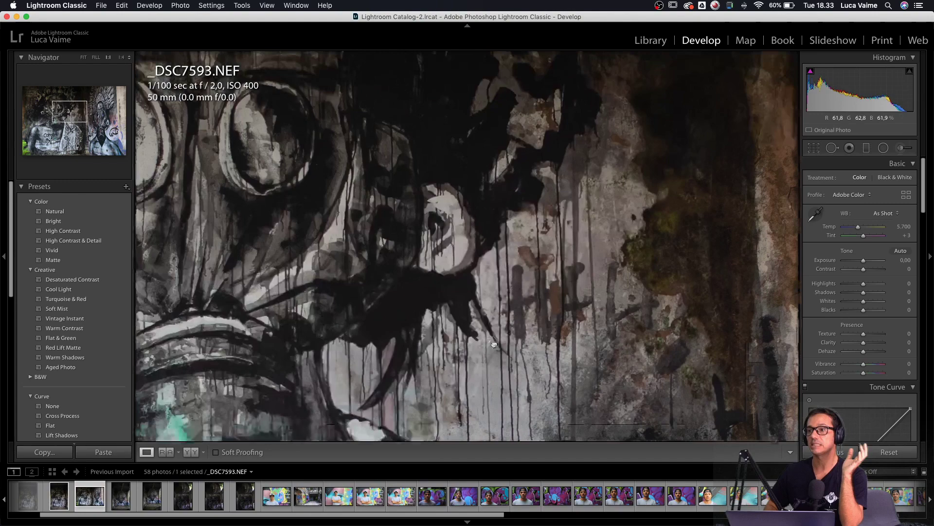
# - Examine the sharpness of both gas-mask murals in _DSC7593.NEF at 1:1, then return to the full-photo view
pyautogui.click(492, 344)
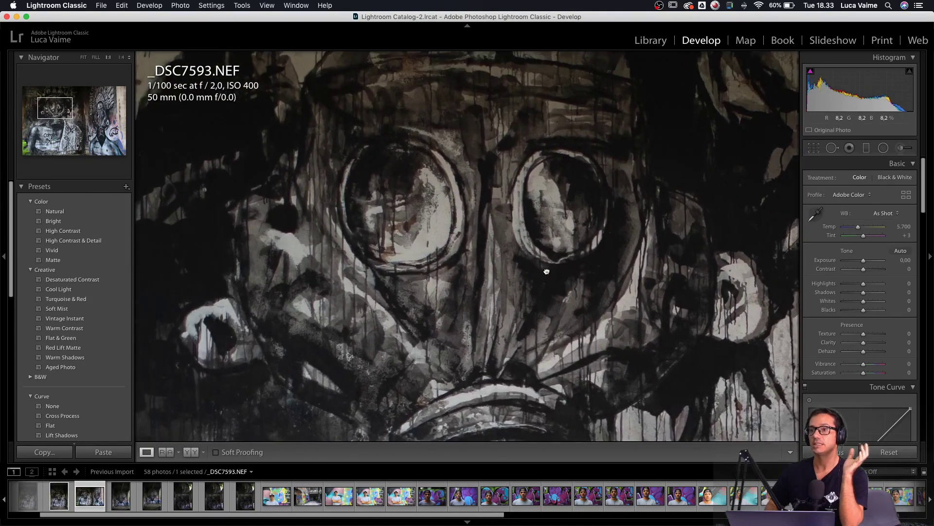
pyautogui.click(250, 210)
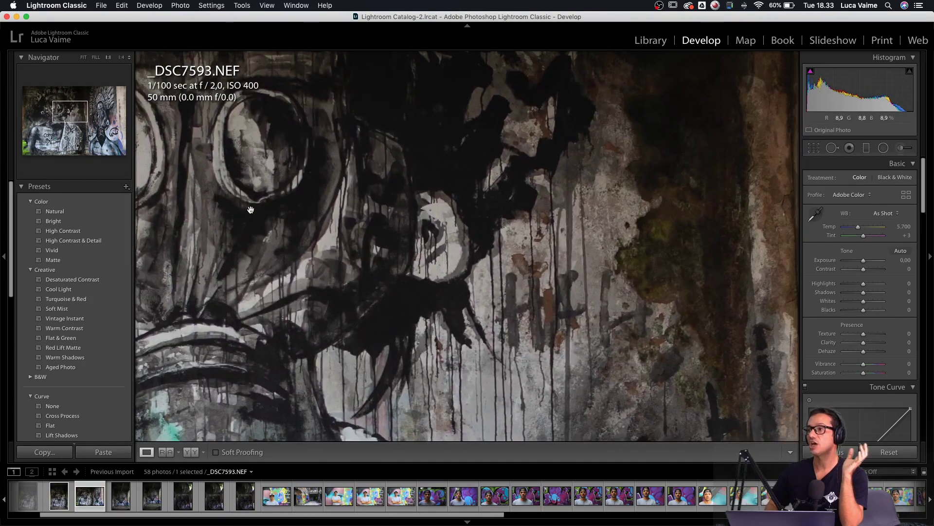
pyautogui.click(608, 258)
pyautogui.click(608, 258)
pyautogui.moveTo(401, 225); pyautogui.dragTo(359, 140)
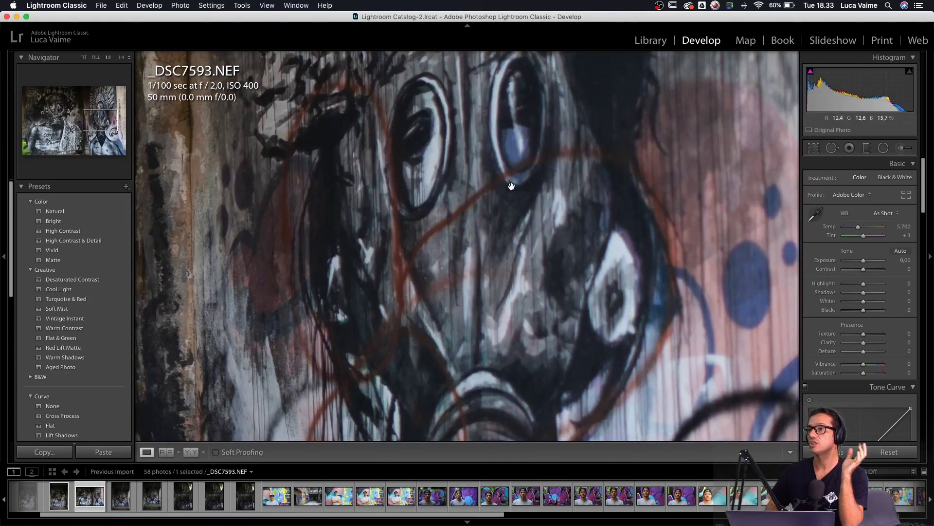
pyautogui.moveTo(489, 313); pyautogui.dragTo(373, 166)
pyautogui.click(373, 166)
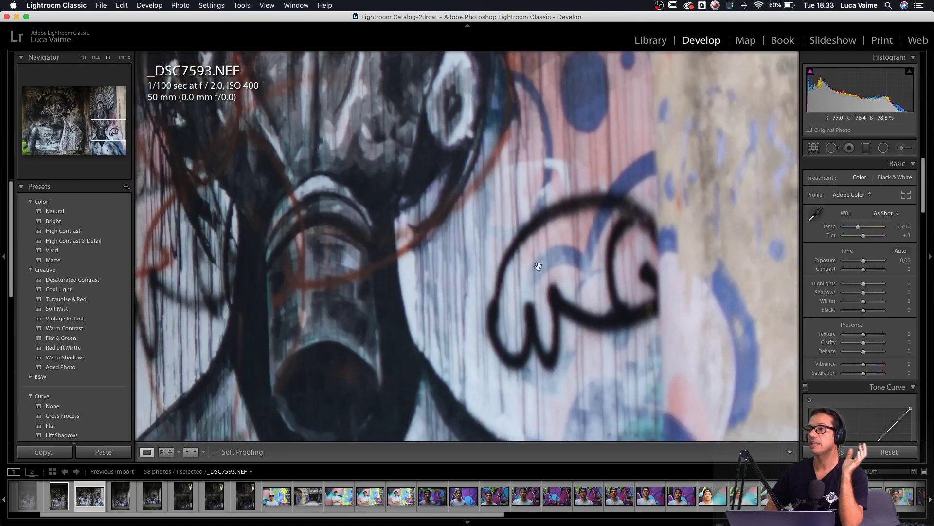
pyautogui.moveTo(286, 185); pyautogui.dragTo(545, 307)
pyautogui.moveTo(389, 165); pyautogui.dragTo(576, 277)
pyautogui.click(576, 277)
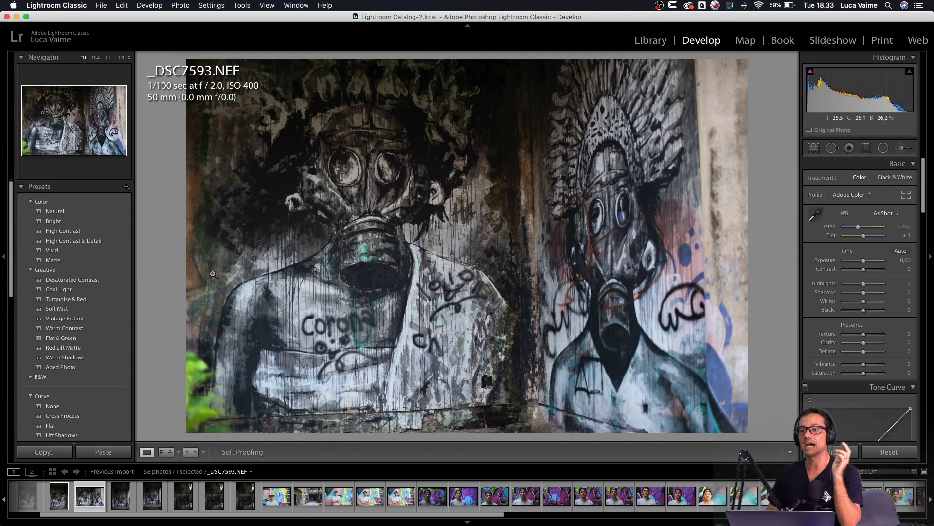
# - Check the gas-mask mural in _DSC7598.NEF at 1:1, and flag the neighbouring shot _DSC7599.NEF as rejected
pyautogui.press('Right')
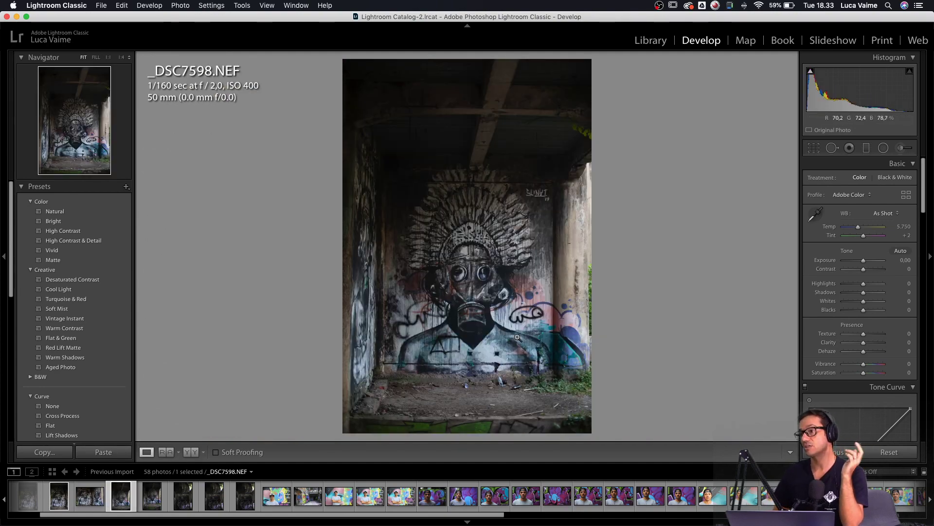
pyautogui.click(465, 299)
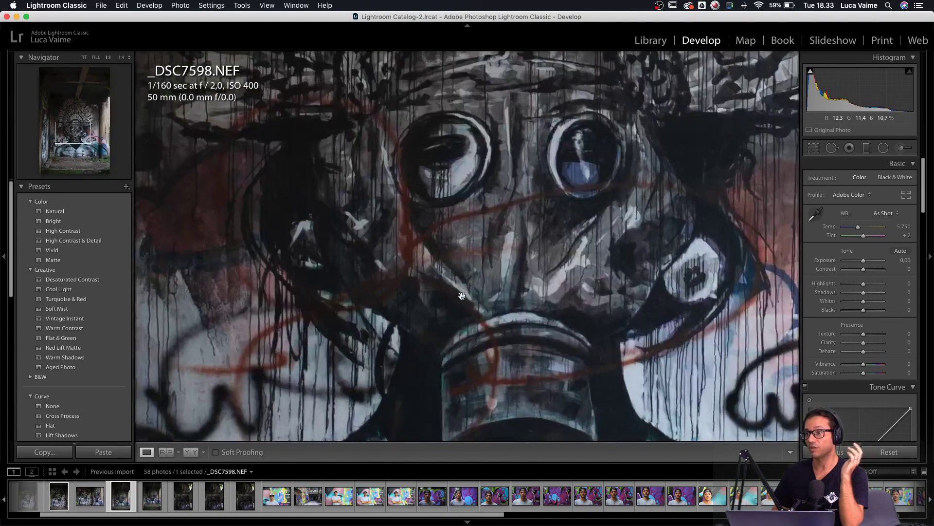
pyautogui.moveTo(491, 236); pyautogui.dragTo(541, 278)
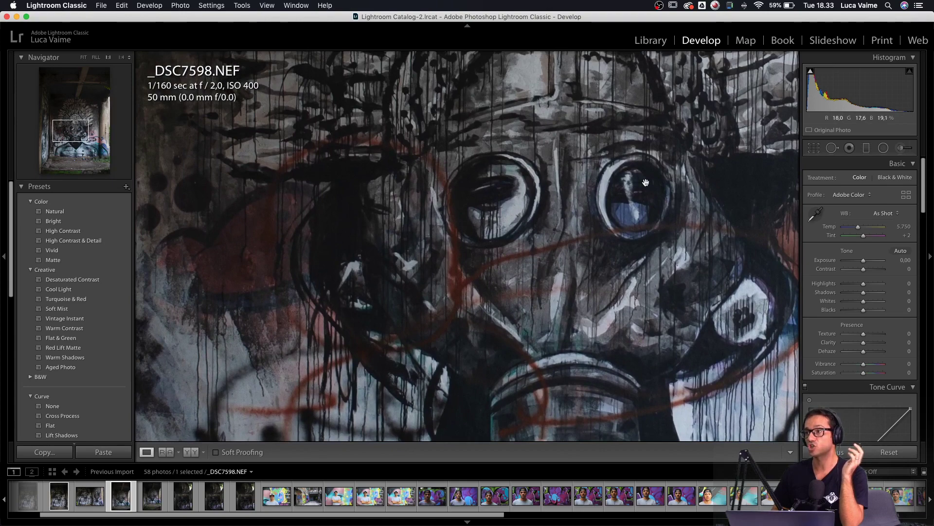
pyautogui.click(569, 228)
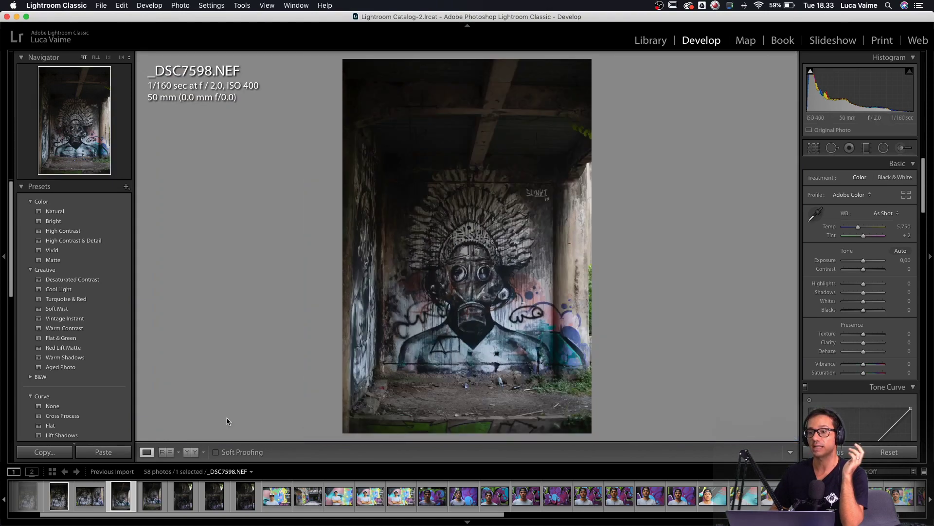
pyautogui.click(153, 495)
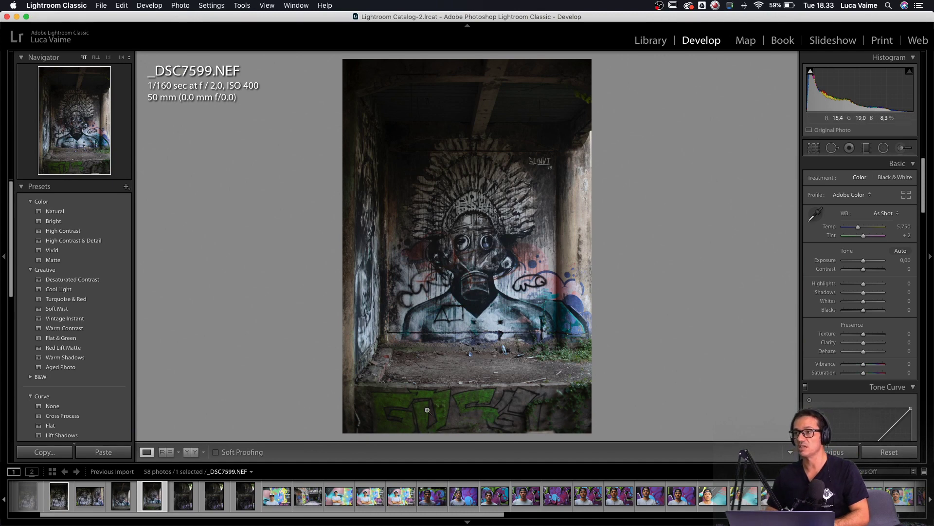
pyautogui.press('x')
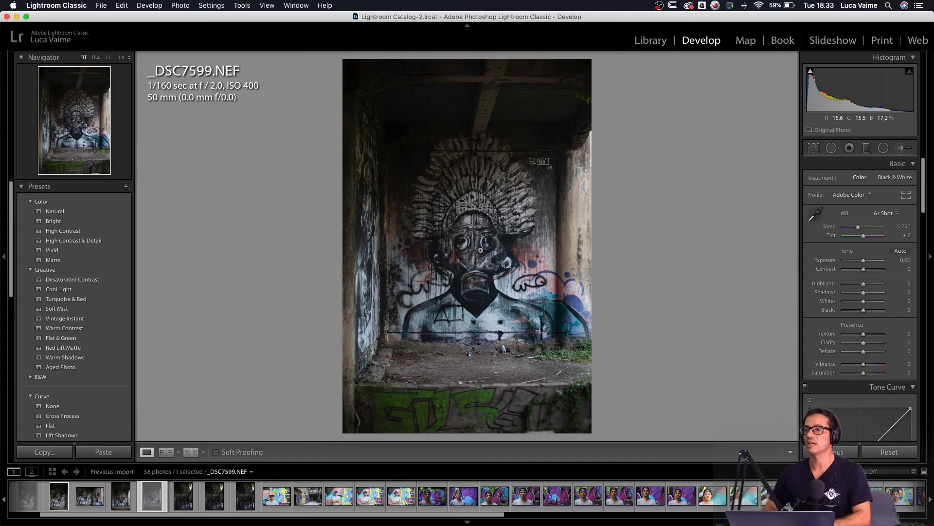
# - Flag the three dark face-and-owl mural photos _DSC7603.NEF, _DSC7604.NEF and _DSC7605.NEF as rejected
pyautogui.press('Right')
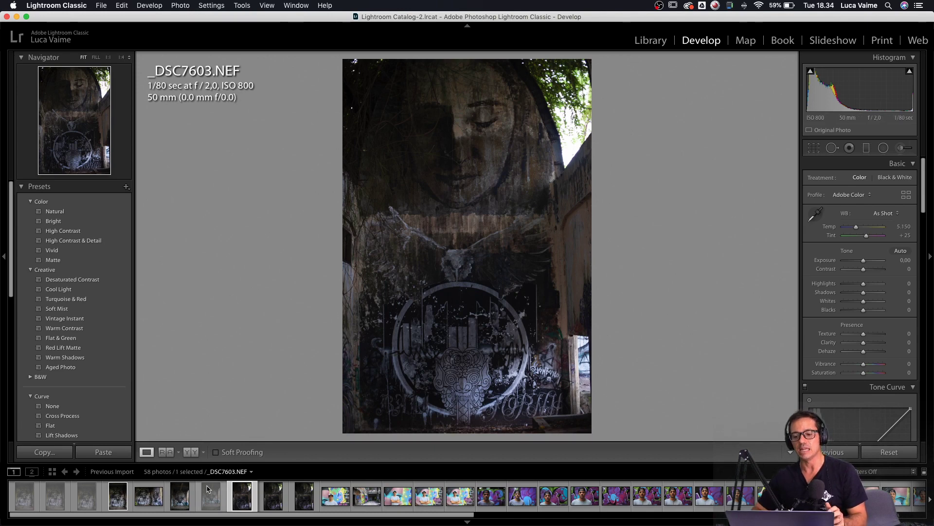
pyautogui.moveTo(49, 521)
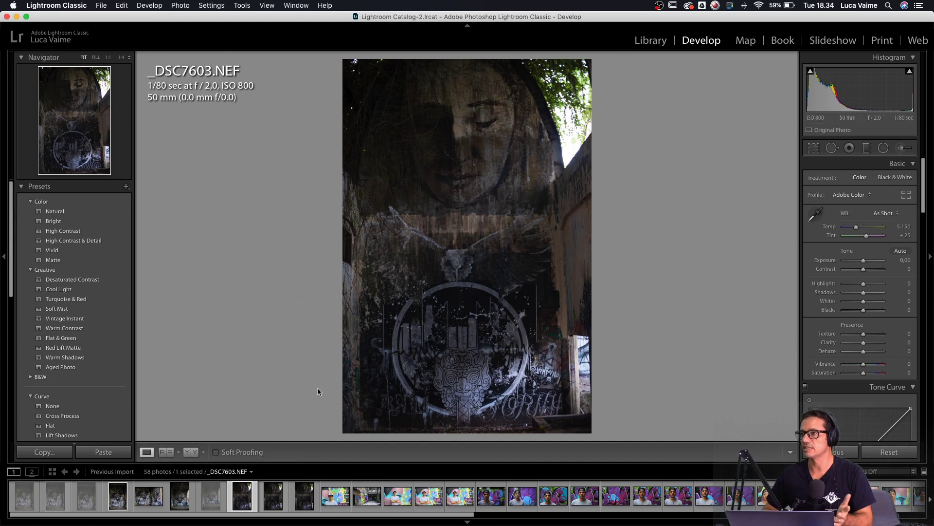
pyautogui.press('x')
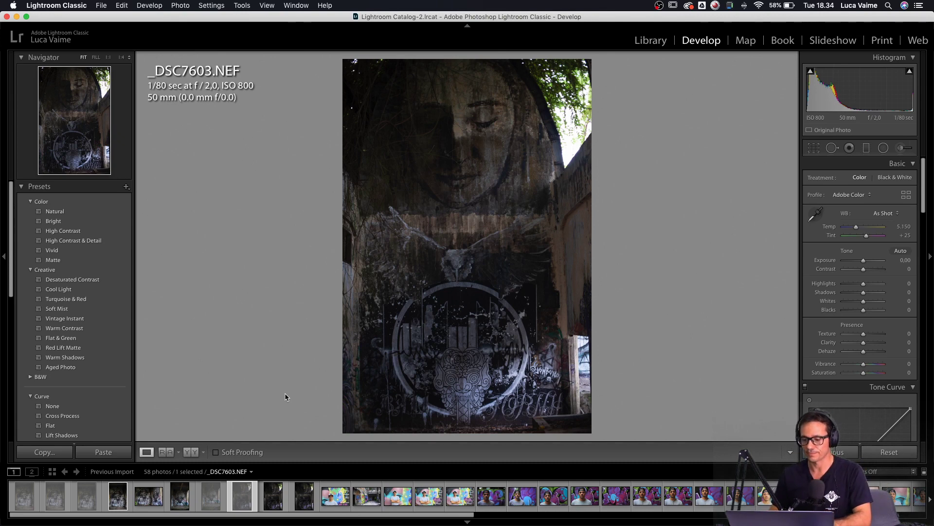
pyautogui.click(273, 496)
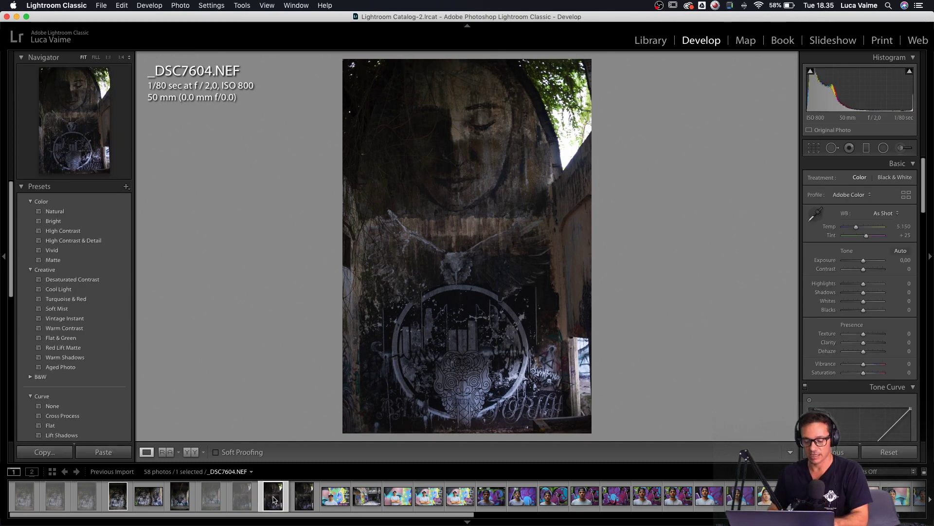
pyautogui.press('x')
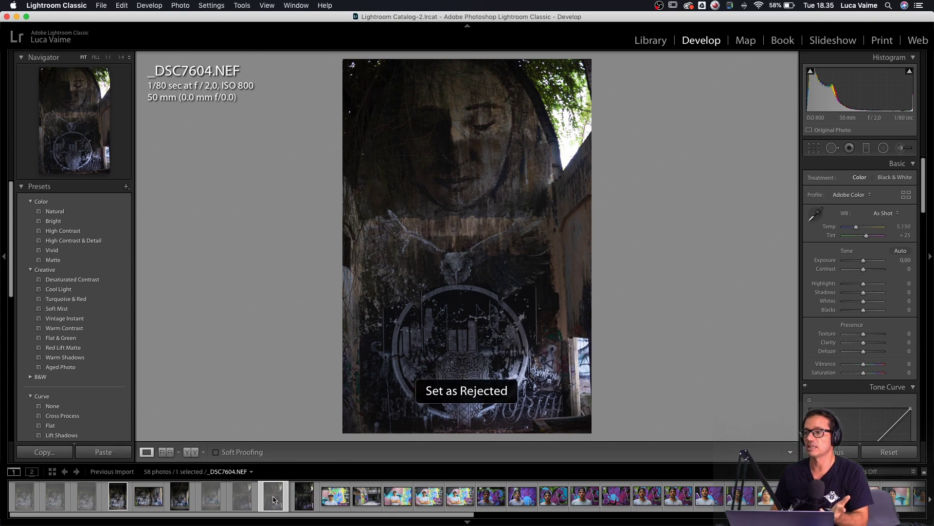
pyautogui.press('Right')
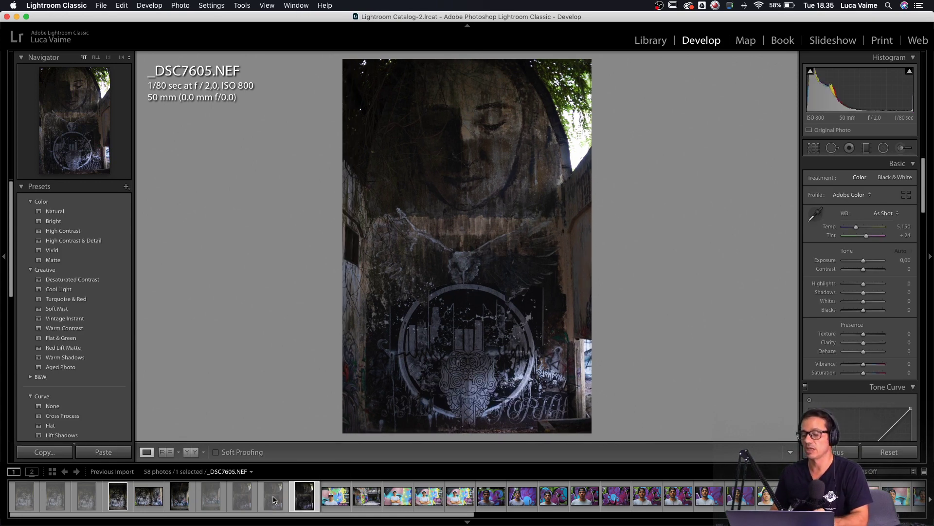
pyautogui.press('x')
# - Check the face in the white-cap portrait _DSC7609.NEF at 1:1 and flag the photo as rejected
pyautogui.press('Right')
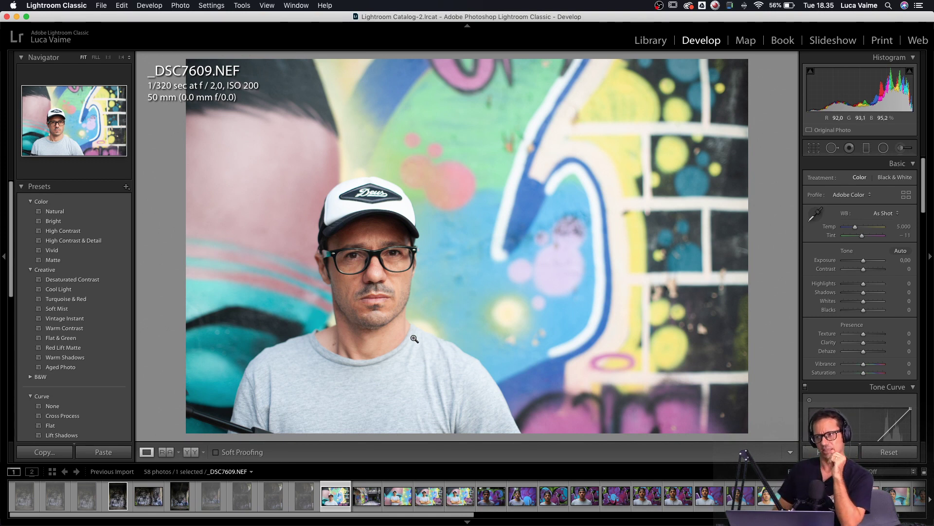
pyautogui.click(372, 267)
pyautogui.moveTo(367, 273); pyautogui.dragTo(372, 230)
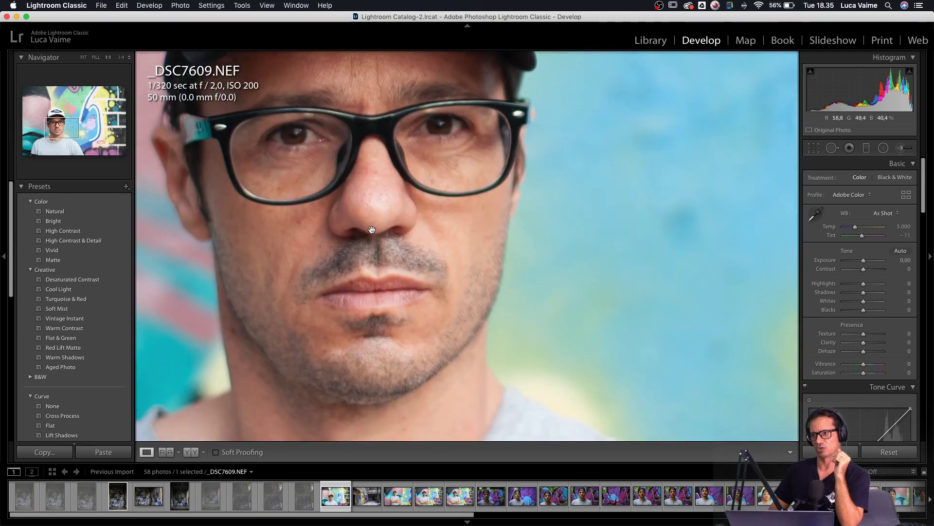
pyautogui.press('x')
pyautogui.click(370, 232)
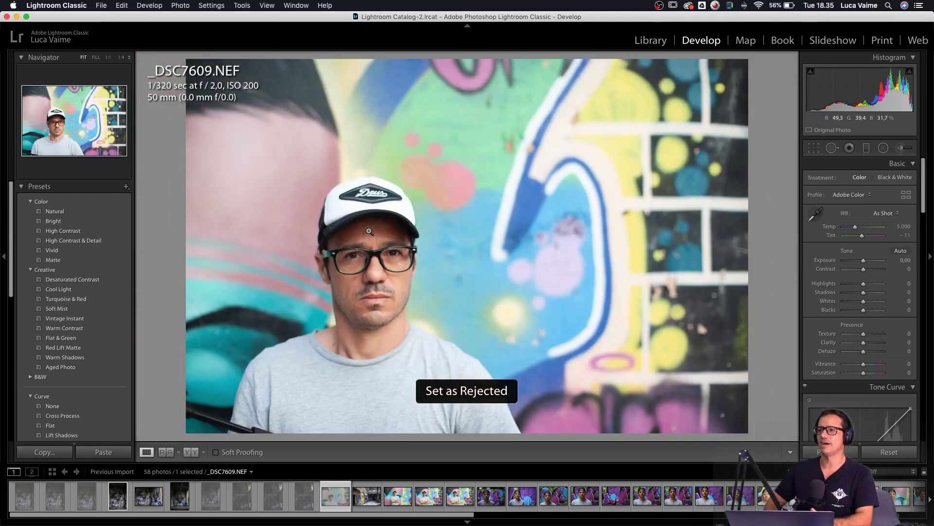
# - Examine the sharpness of the face in the crossed-arms portrait _DSC7611.NEF at 1:1, then return to the full-photo view
pyautogui.press('Right')
pyautogui.press('Right')
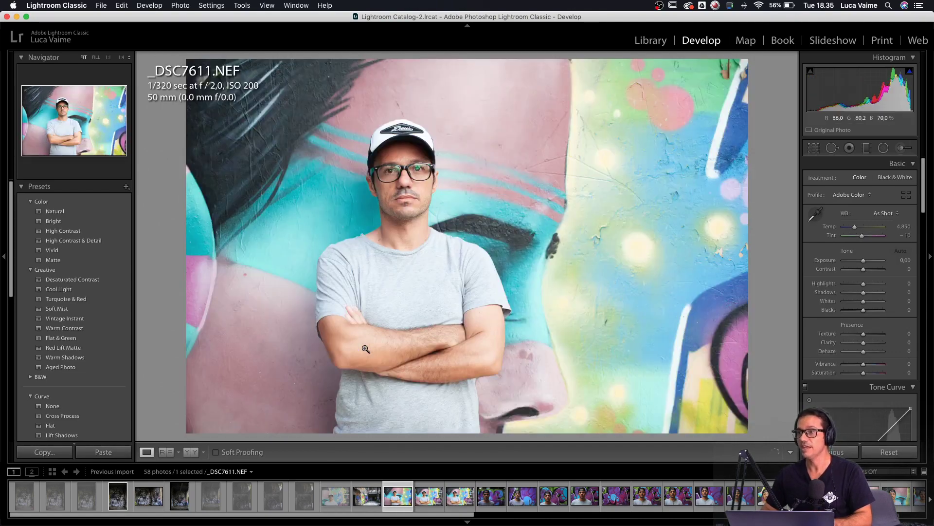
pyautogui.click(399, 186)
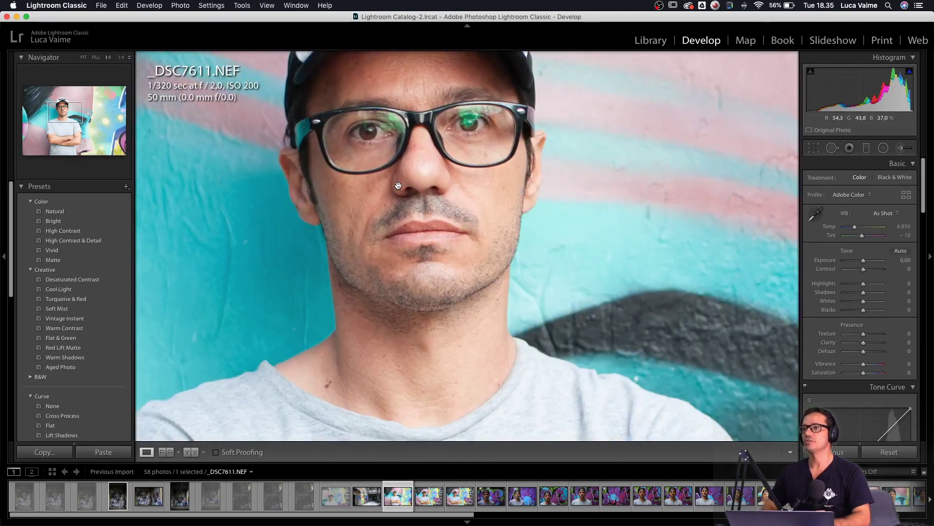
pyautogui.click(398, 186)
pyautogui.click(398, 185)
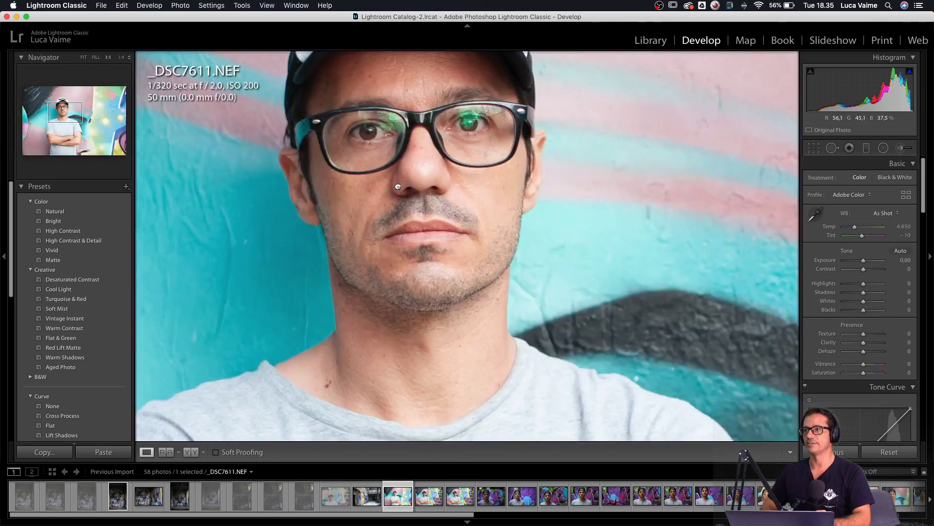
pyautogui.click(398, 186)
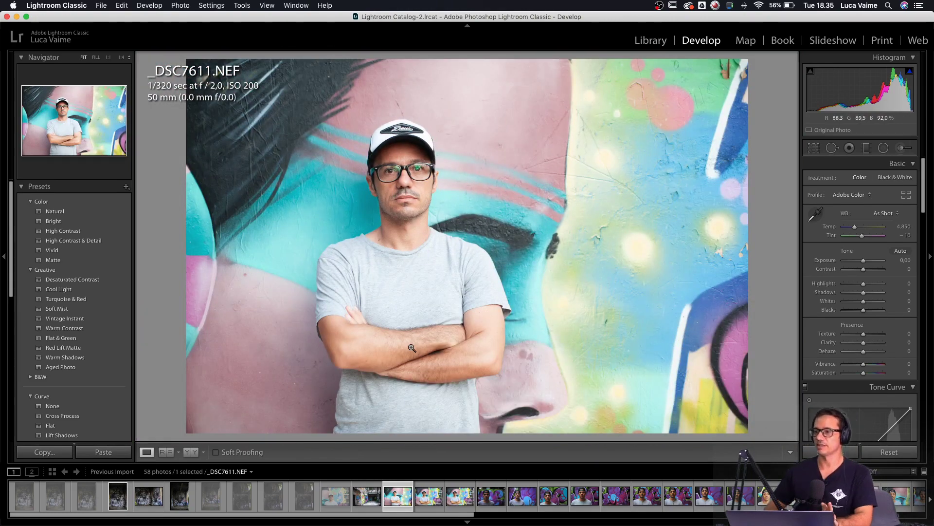
# - Compare the face in _DSC7613.NEF and _DSC7614.NEF at 1:1, then flag _DSC7613.NEF as rejected
pyautogui.press('Right')
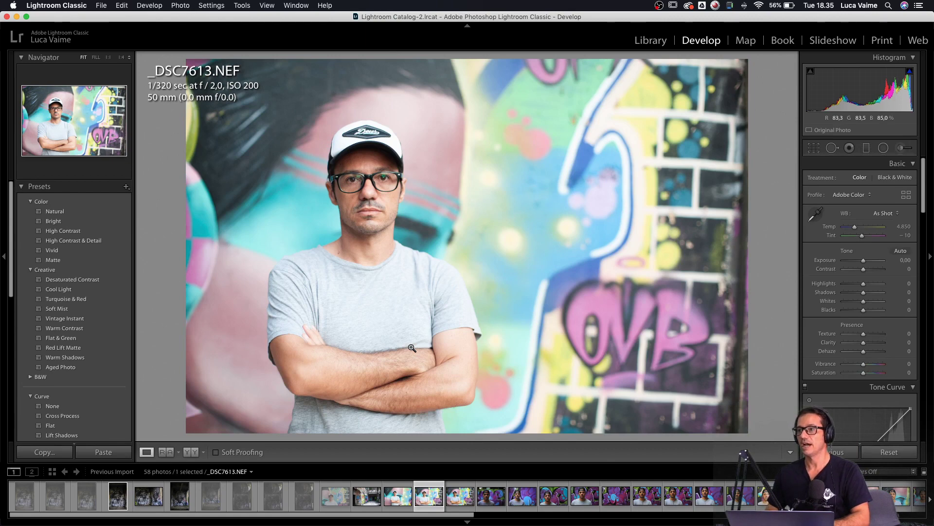
pyautogui.click(410, 196)
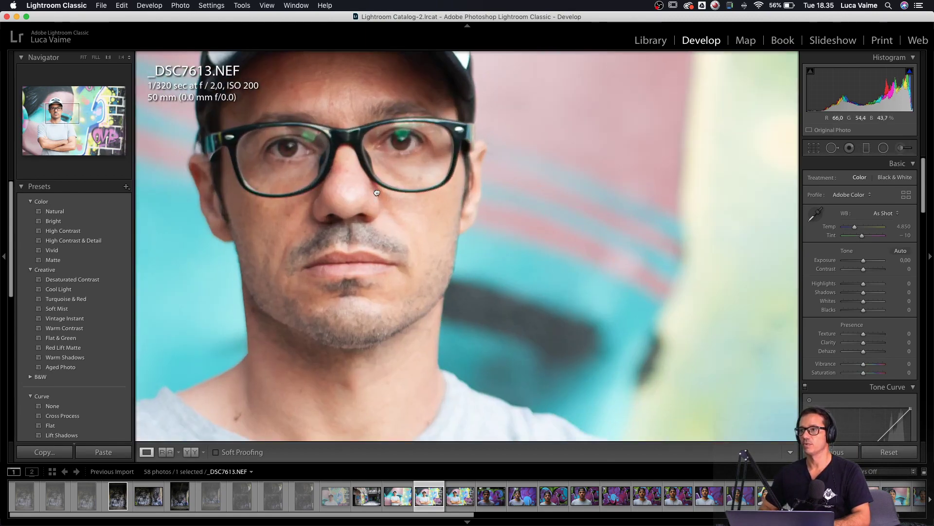
pyautogui.moveTo(376, 193); pyautogui.dragTo(443, 225)
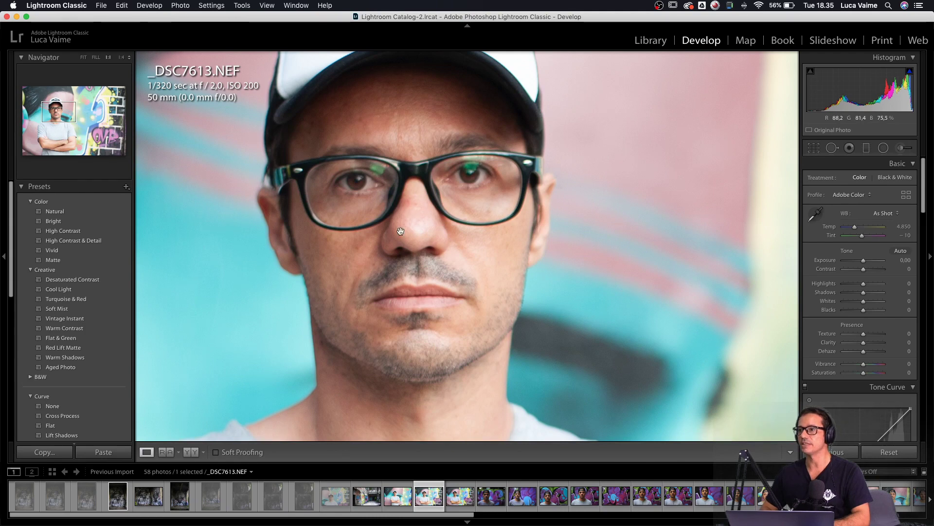
pyautogui.click(457, 501)
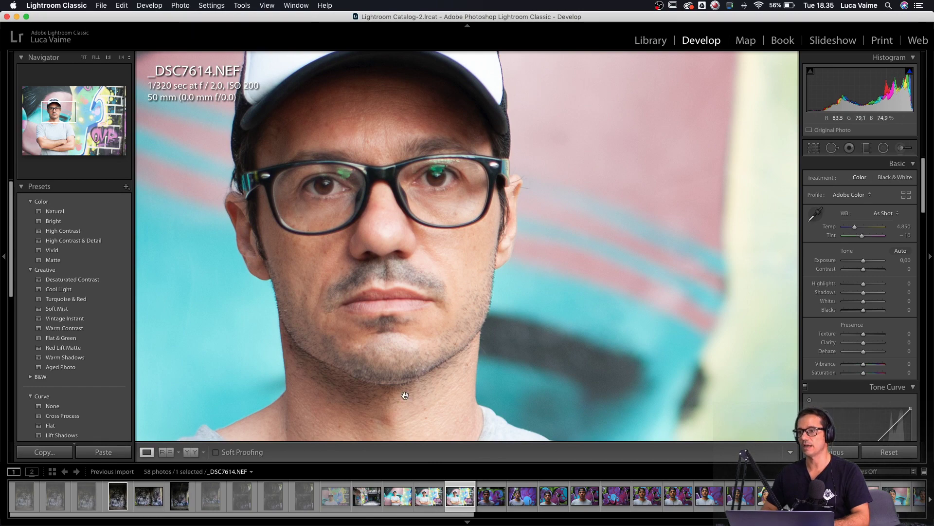
pyautogui.click(397, 336)
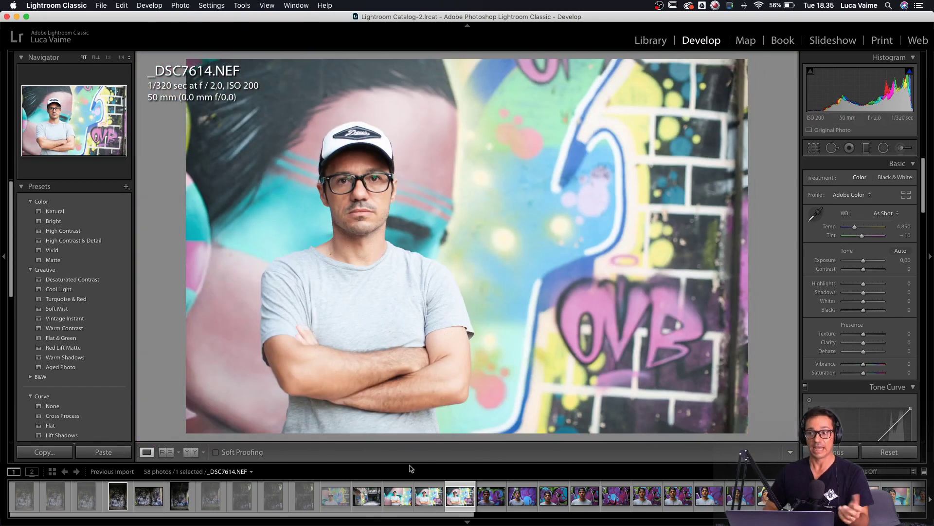
pyautogui.click(430, 503)
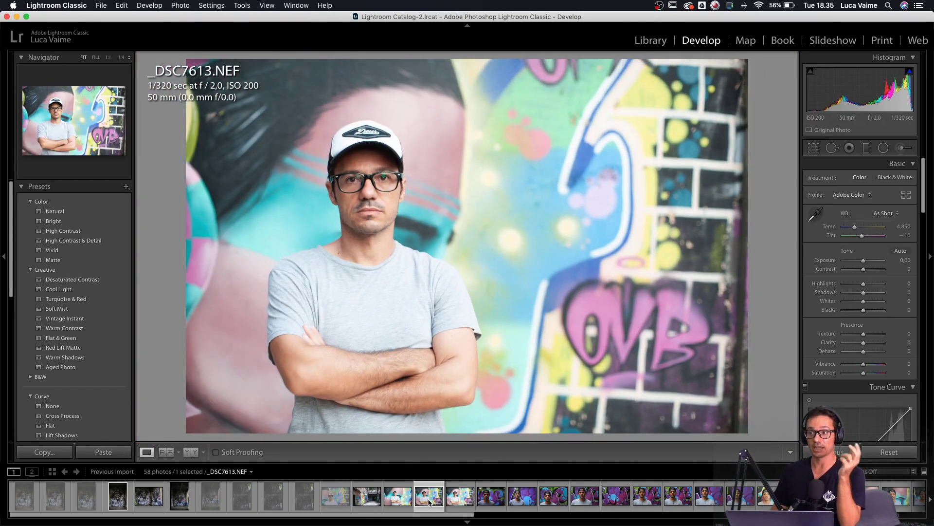
pyautogui.press('x')
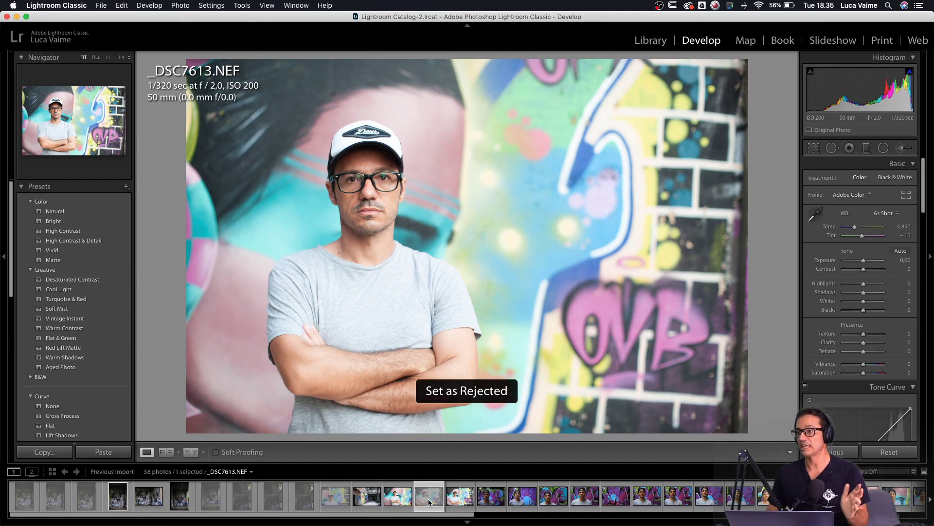
# - Compare the full compositions of the crossed-arms portraits, going from _DSC7611.NEF through to _DSC7614.NEF
pyautogui.press('Left')
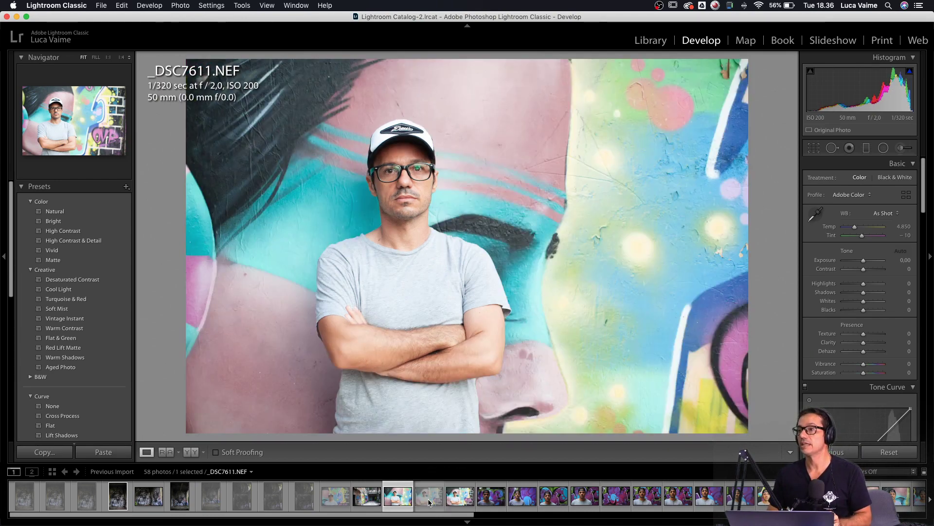
pyautogui.press('Right')
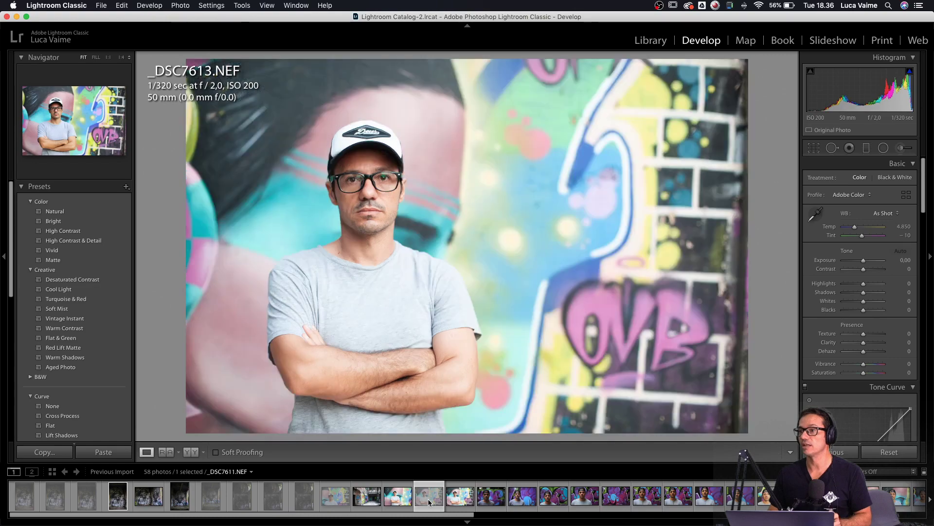
pyautogui.press('Right')
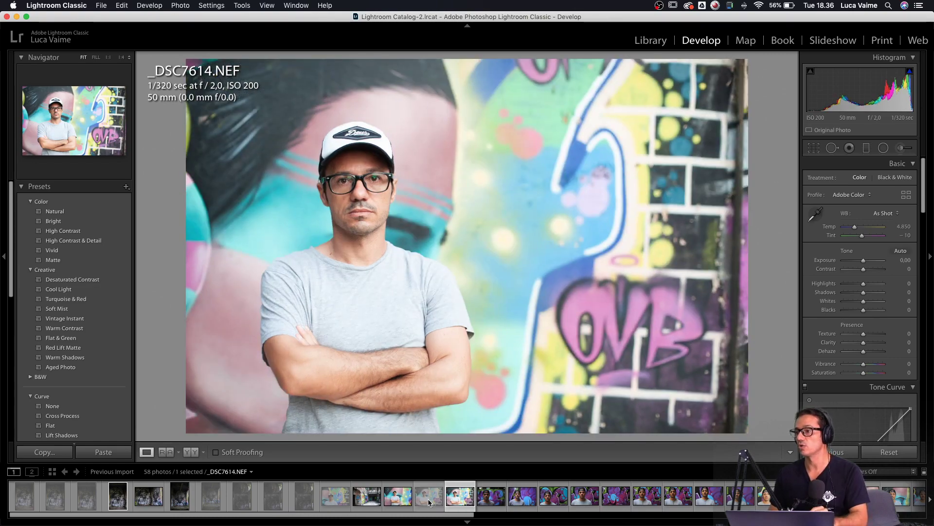
# - Compare the backward-cap portraits _DSC7620.NEF and _DSC7621.NEF, first for facial sharpness at 1:1 and then as full photos
pyautogui.press('Right')
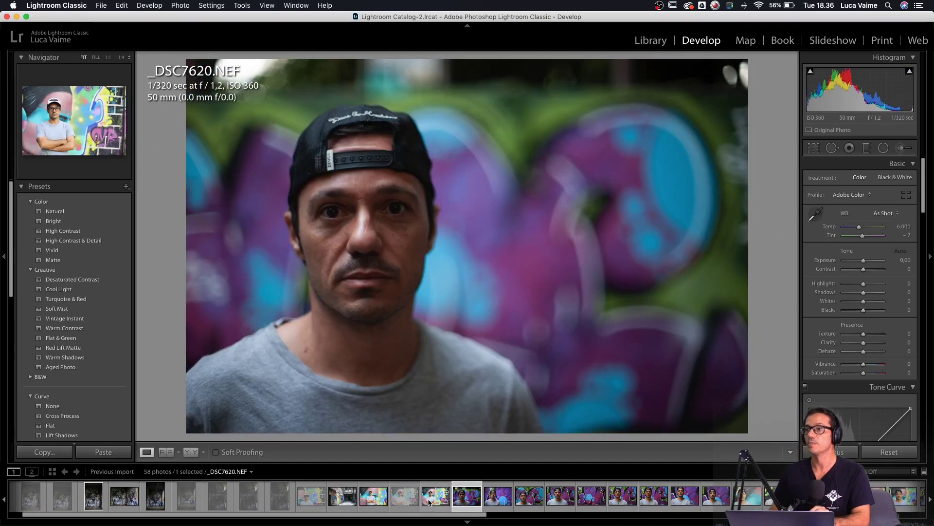
pyautogui.click(353, 214)
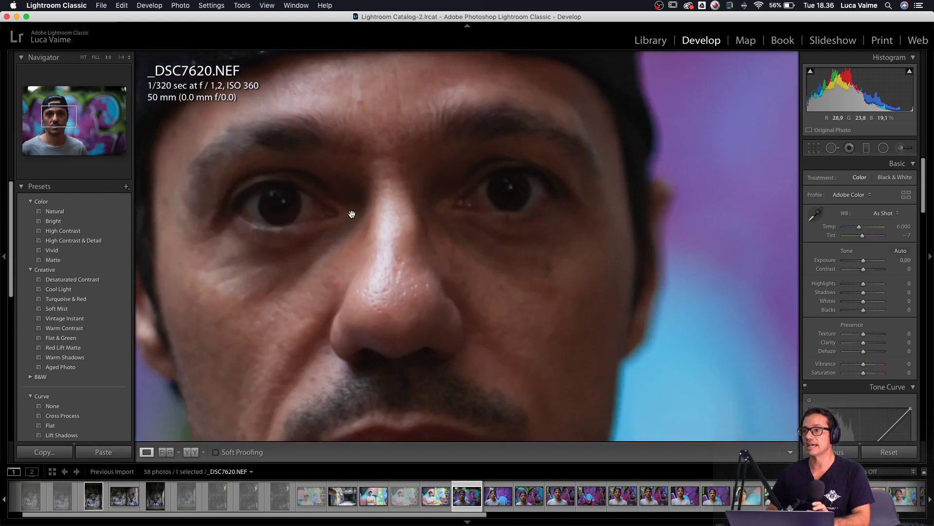
pyautogui.moveTo(397, 232)
pyautogui.mouseDown()
pyautogui.moveTo(306, 226)
pyautogui.moveTo(391, 238)
pyautogui.mouseUp()
pyautogui.press('Right')
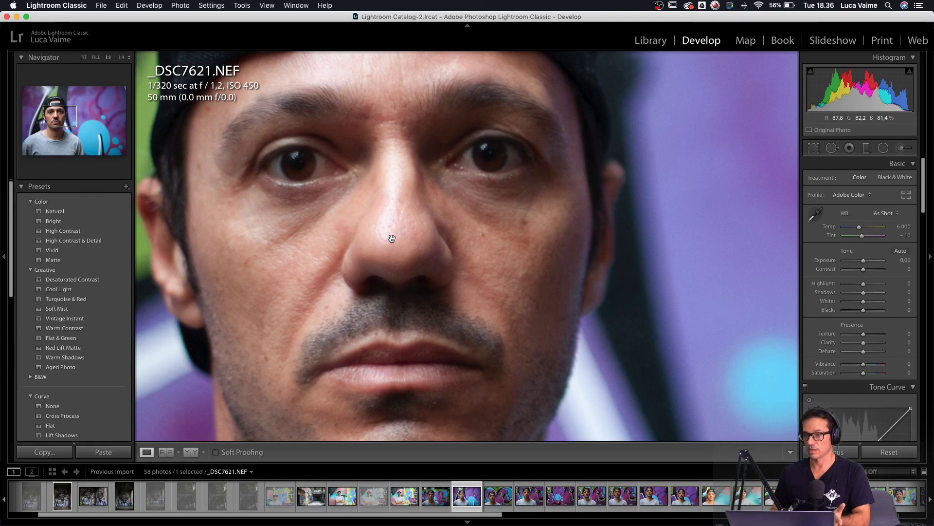
pyautogui.click(431, 220)
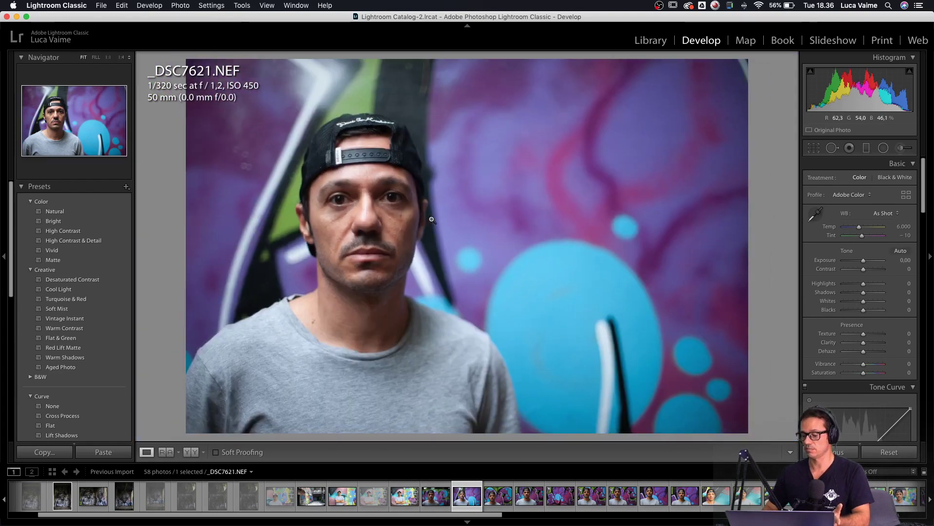
pyautogui.press('Left')
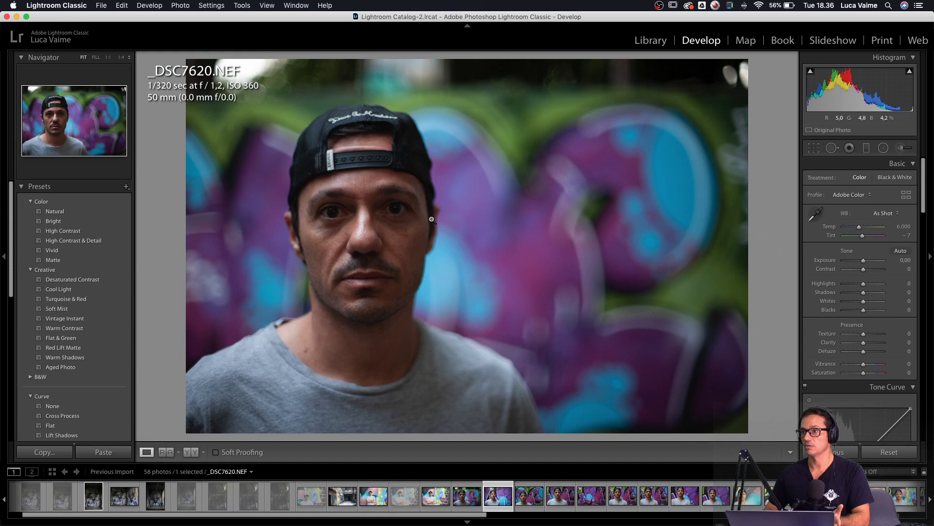
pyautogui.press('Right')
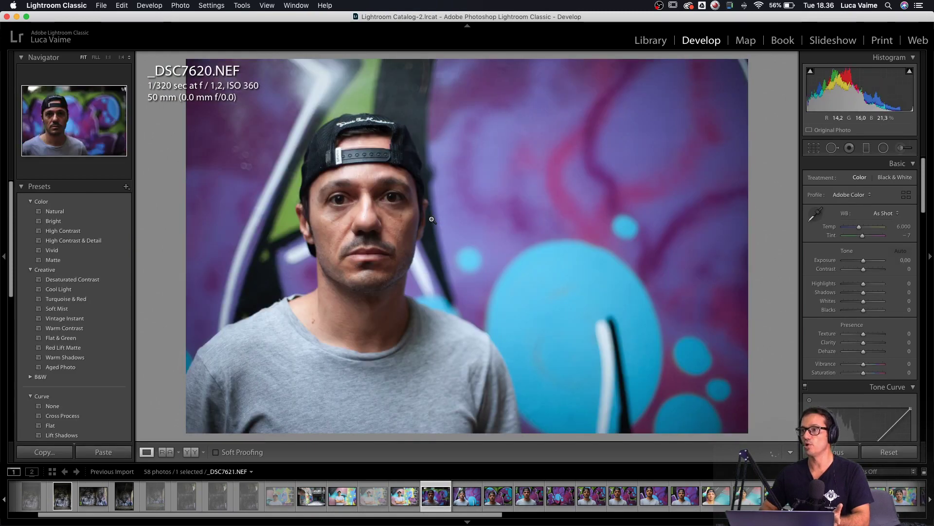
# - Review the backward-cap portraits as full photos, from _DSC7620.NEF through to _DSC7630.NEF
pyautogui.press('Left')
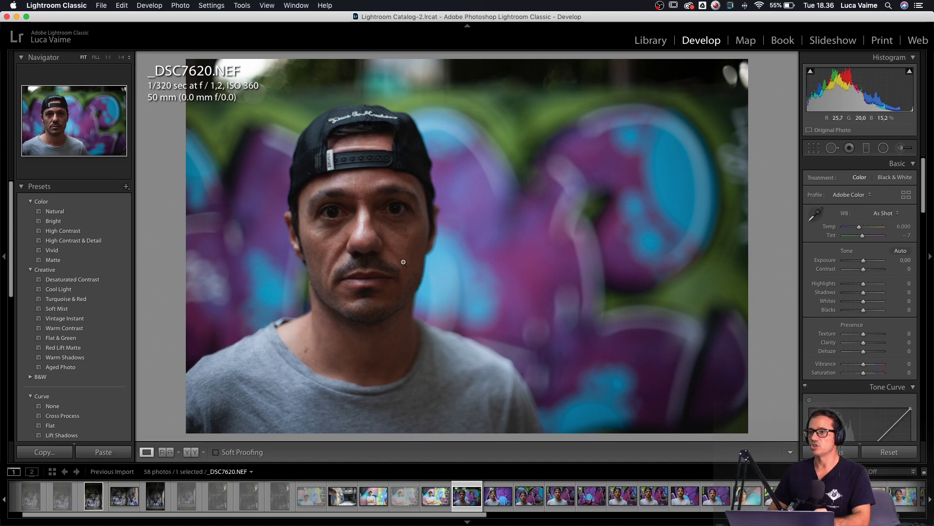
pyautogui.press('Right')
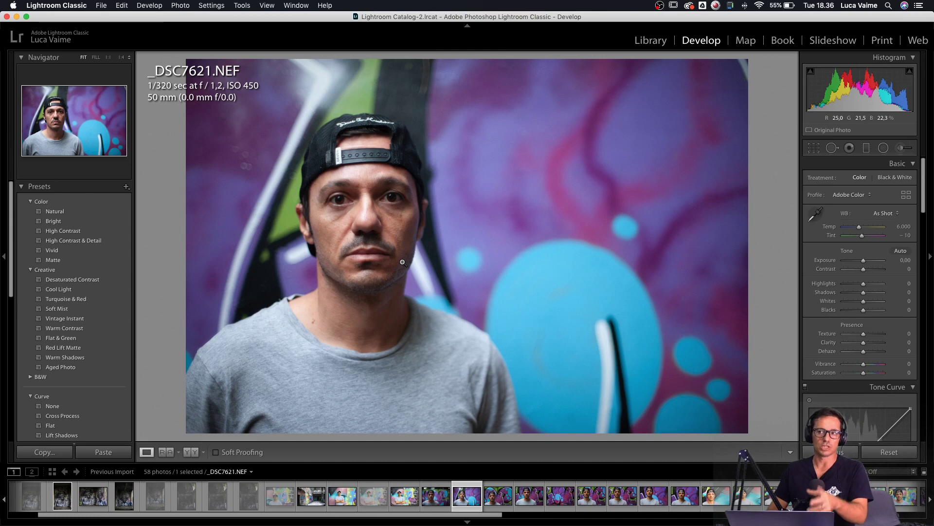
pyautogui.press('Right')
pyautogui.press('Right')
pyautogui.press('Right')
pyautogui.press('Right')
pyautogui.press('Right')
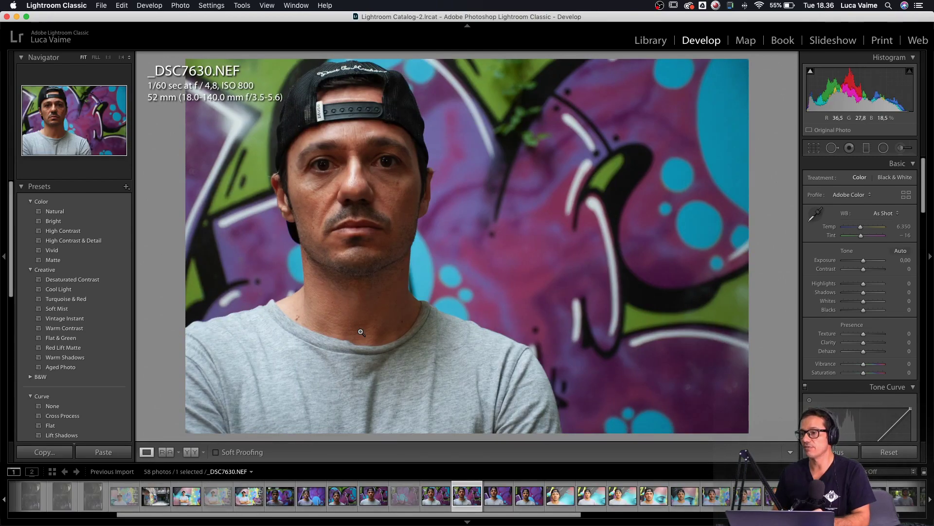
# - Flag the crossed-arms portrait _DSC7614.NEF and the backward-cap portrait _DSC7620.NEF as picks
pyautogui.click(187, 497)
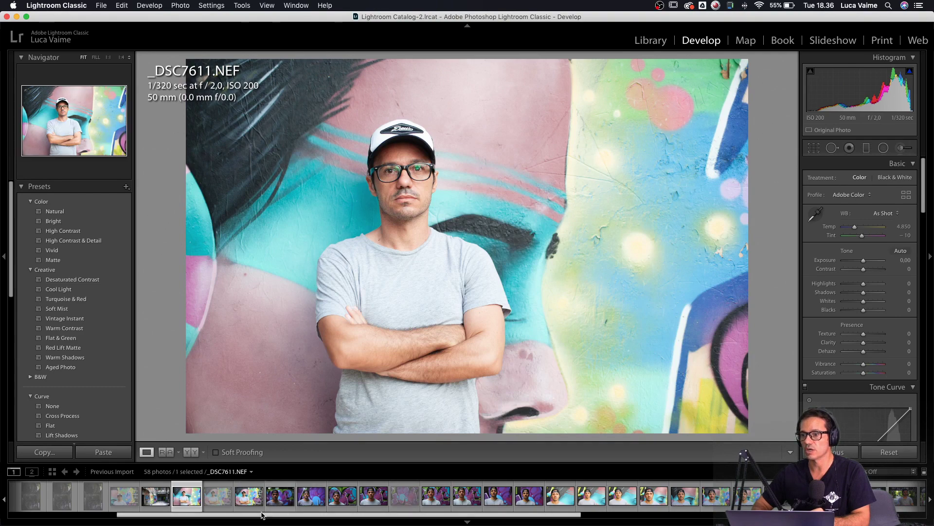
pyautogui.click(248, 499)
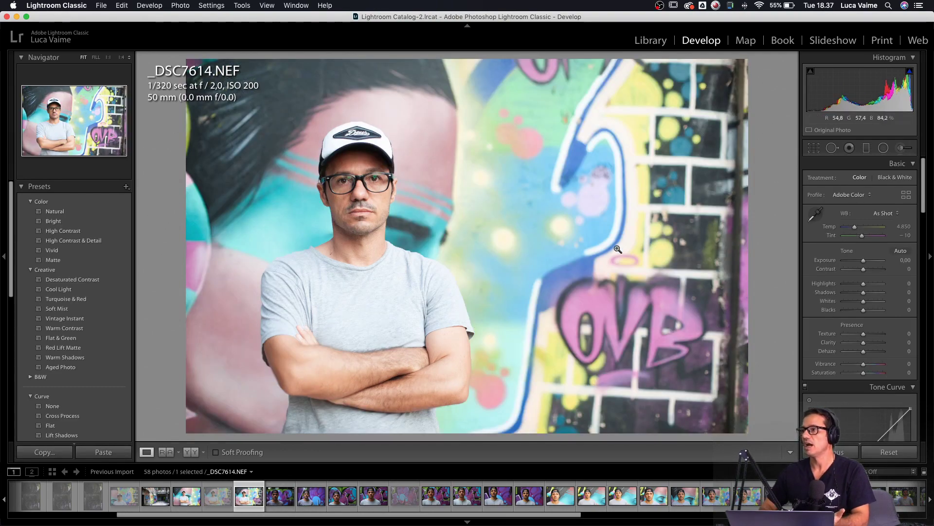
pyautogui.press('p')
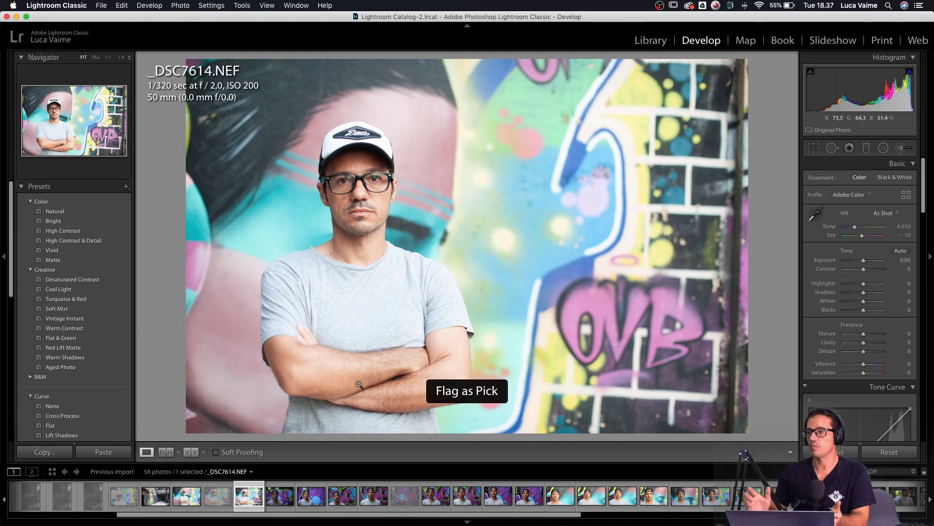
pyautogui.click(284, 501)
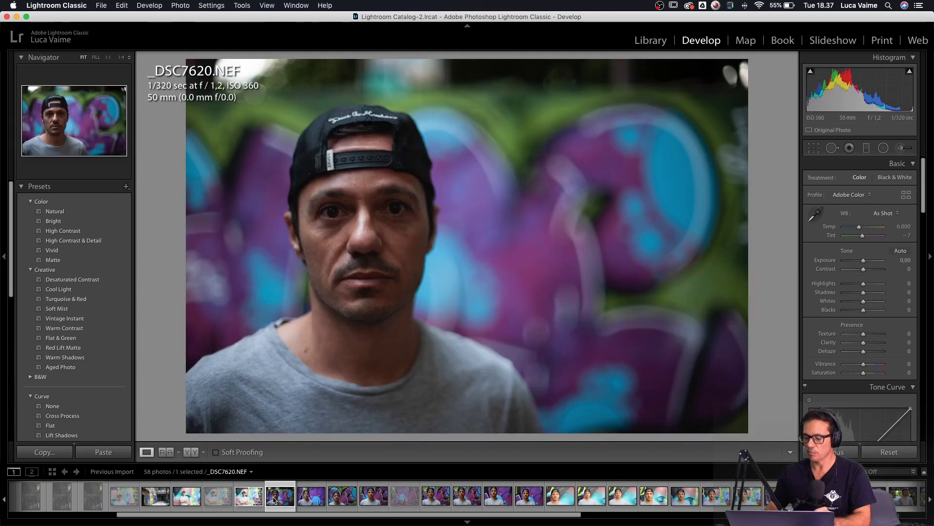
pyautogui.press('p')
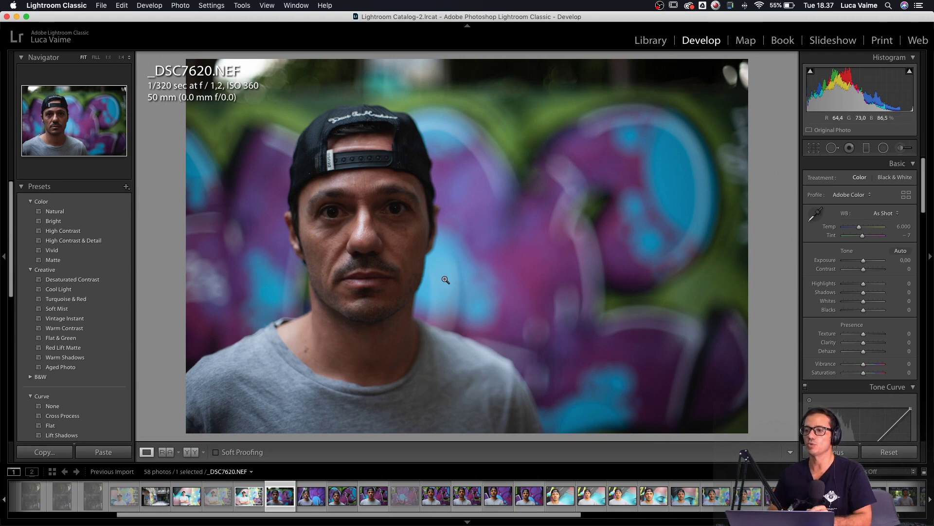
# - Compare the portraits _DSC7629.NEF and _DSC7630.NEF as full photos and at 1:1 on the face, then flag _DSC7629.NEF as rejected
pyautogui.press('Right')
pyautogui.press('Right')
pyautogui.press('Right')
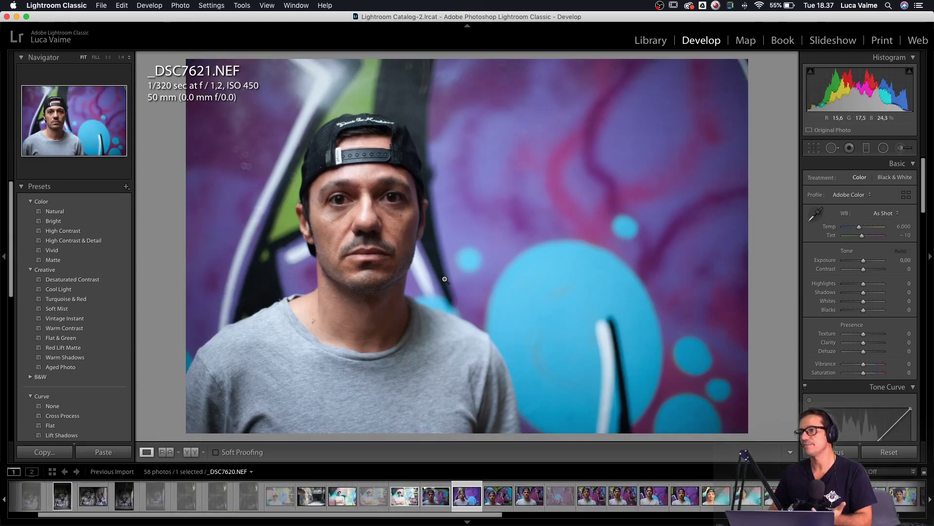
pyautogui.press('Right')
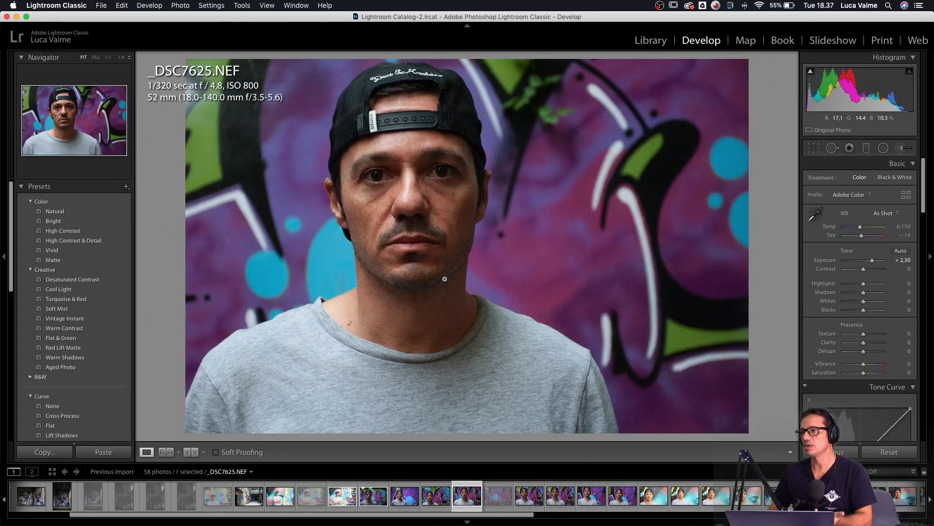
pyautogui.press('Right')
pyautogui.press('Right')
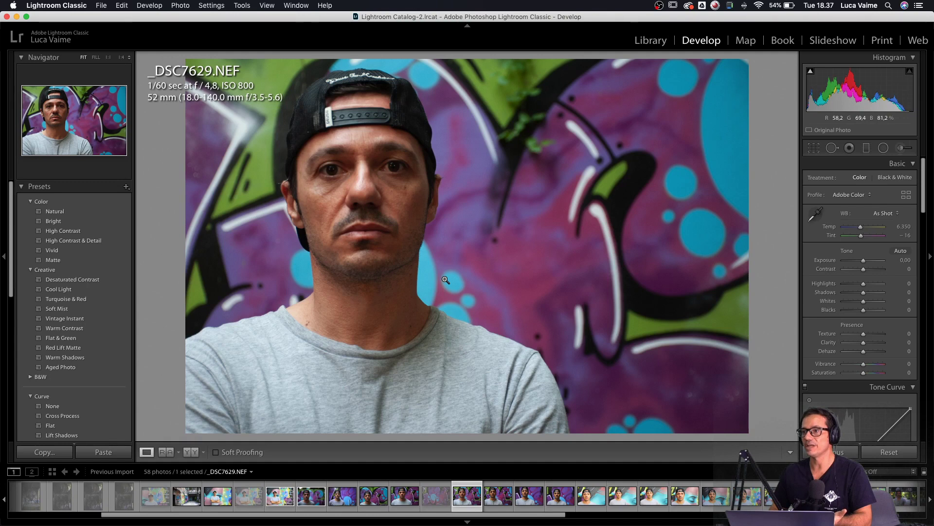
pyautogui.press('Right')
pyautogui.press('Left')
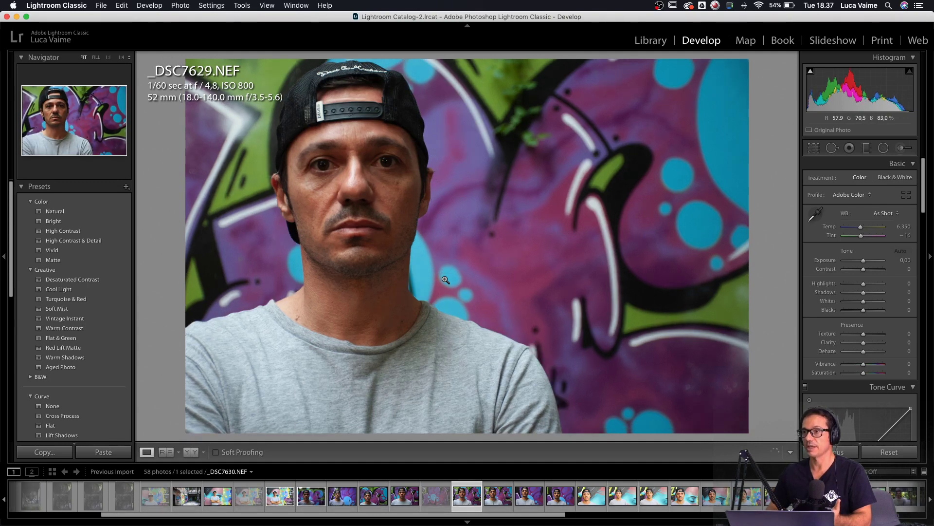
pyautogui.click(363, 187)
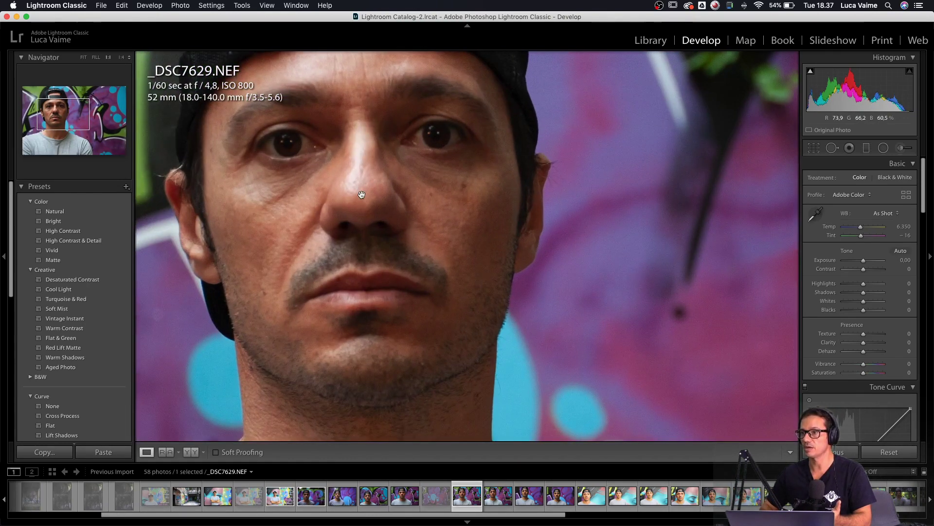
pyautogui.press('Right')
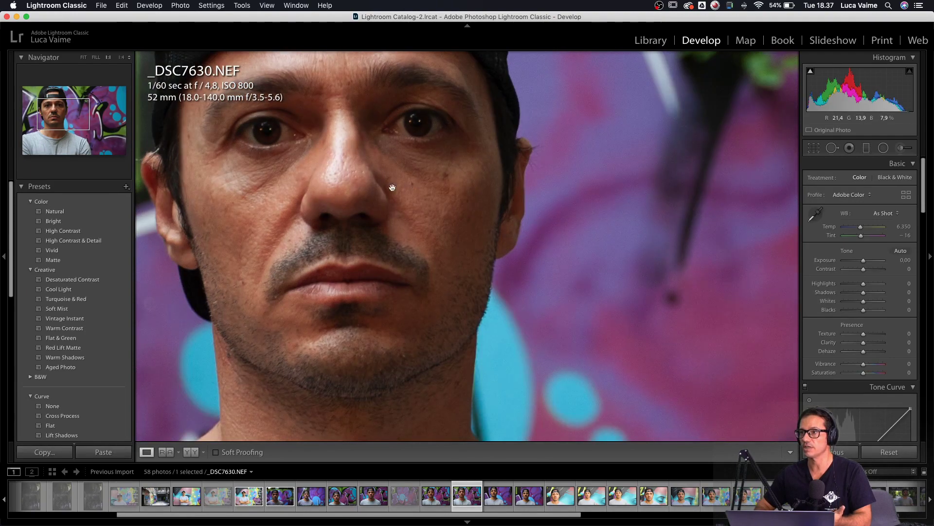
pyautogui.click(392, 188)
pyautogui.click(436, 495)
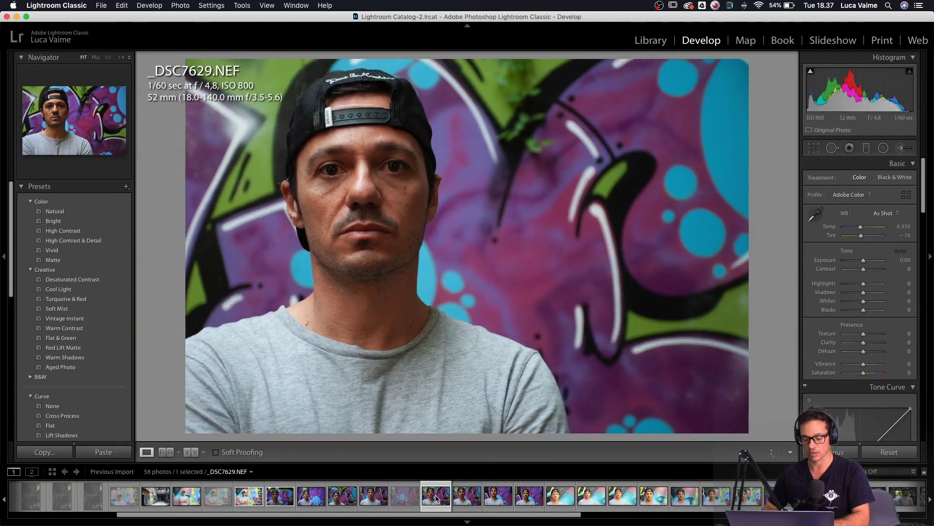
# - Go through the portraits after _DSC7629.NEF and flag the close-up _DSC7633.NEF as rejected
pyautogui.press('Right')
pyautogui.press('Right')
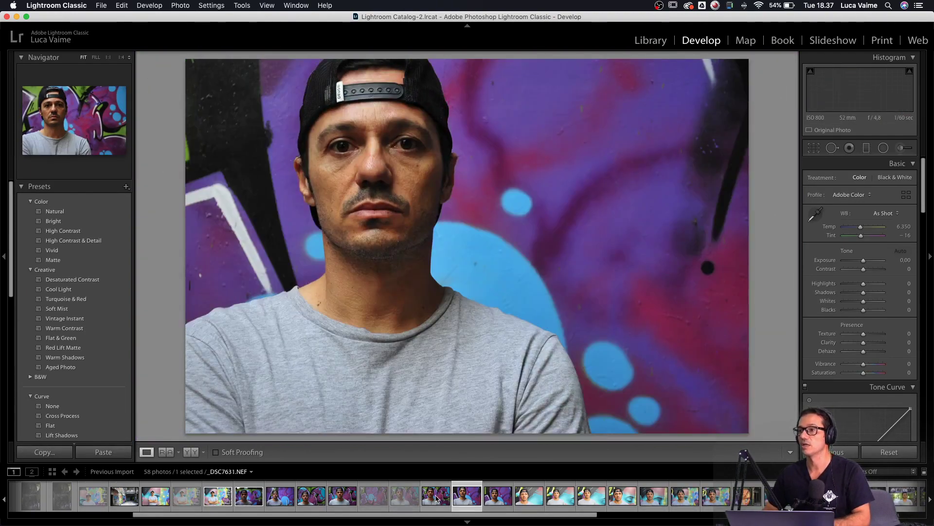
pyautogui.press('Right')
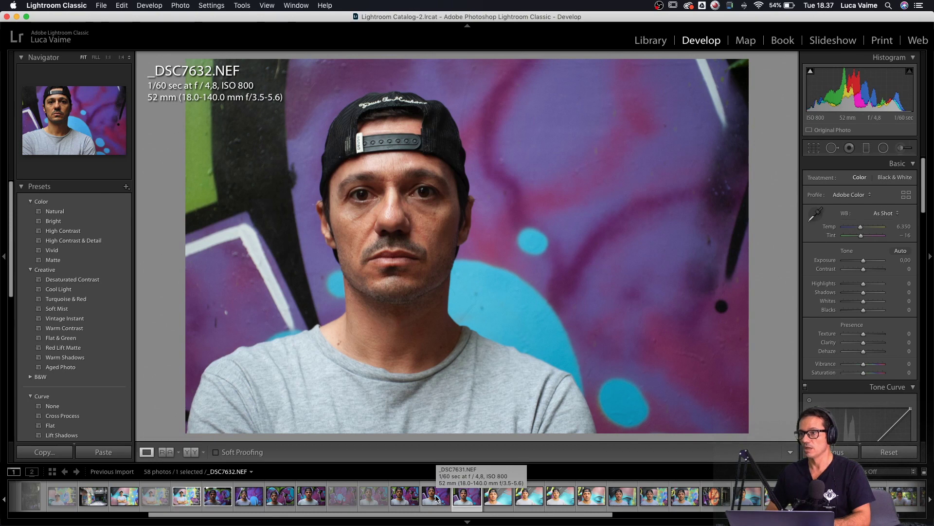
pyautogui.press('Right')
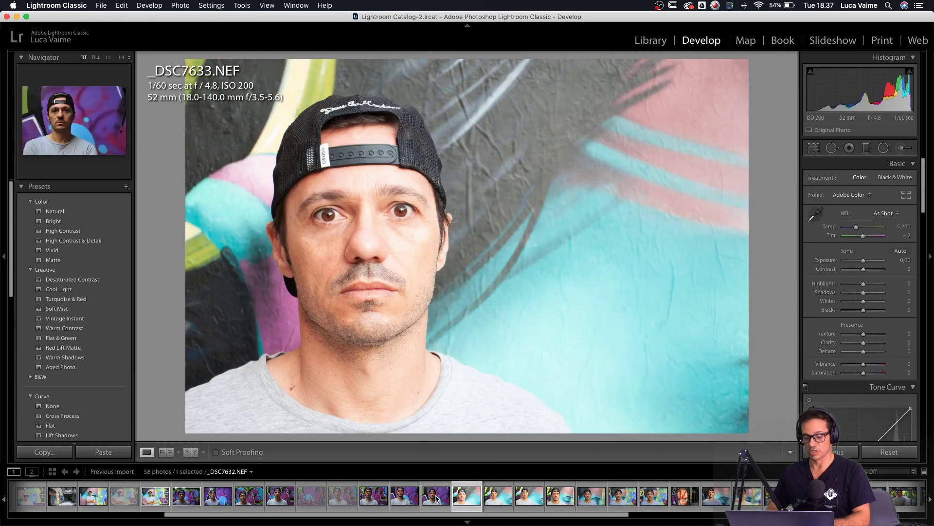
pyautogui.press('x')
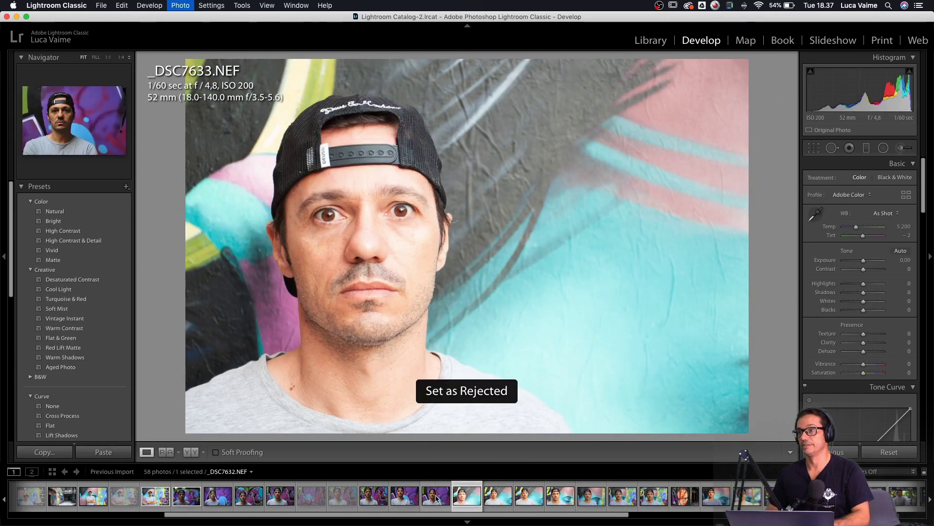
# - Flag the portraits _DSC7634.NEF and _DSC7636.NEF in front of the turquoise mural as picks
pyautogui.press('Right')
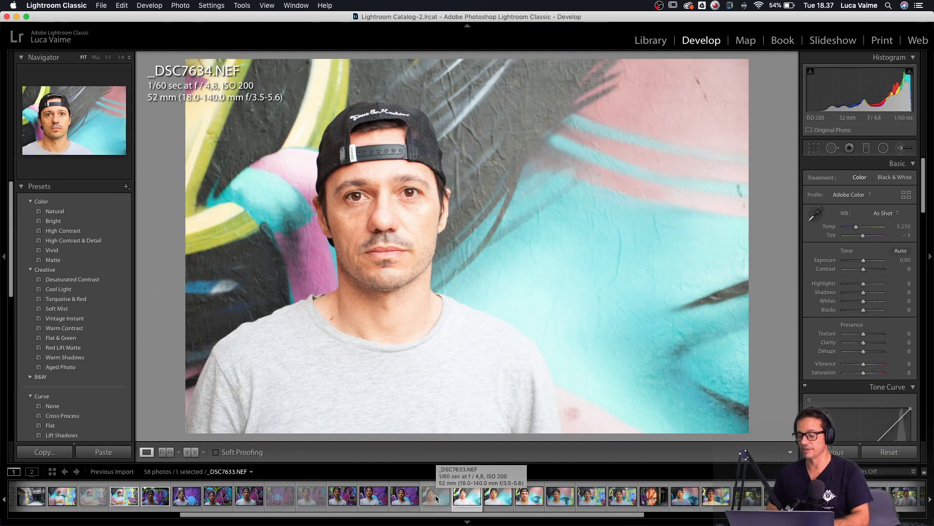
pyautogui.press('p')
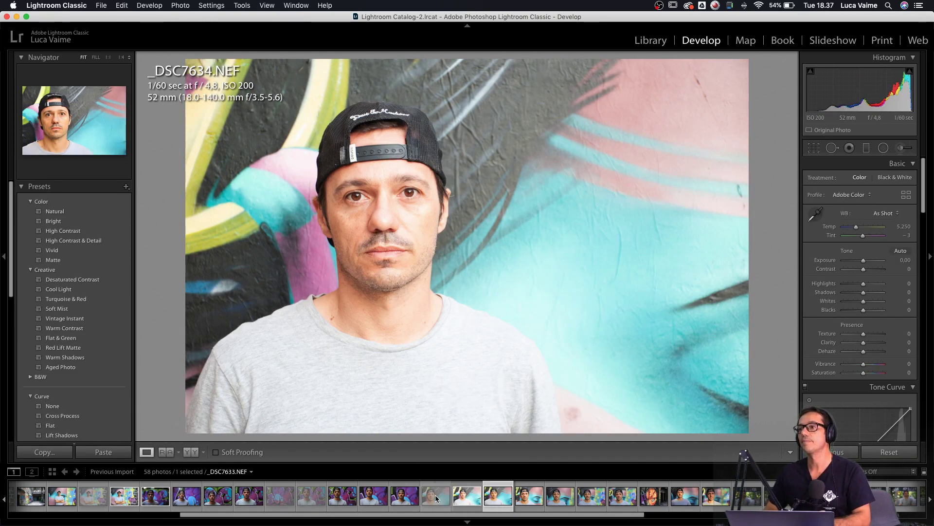
pyautogui.press('Right')
pyautogui.press('Right')
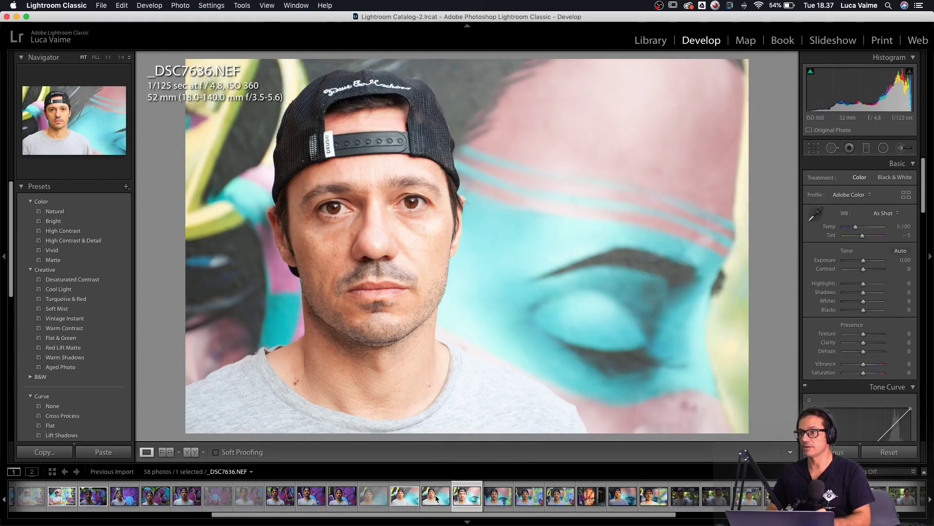
pyautogui.press('p')
# - Compare the blurred-background portraits _DSC7639.NEF to _DSC7641.NEF and flag _DSC7639.NEF and _DSC7641.NEF as rejected
pyautogui.press('Right')
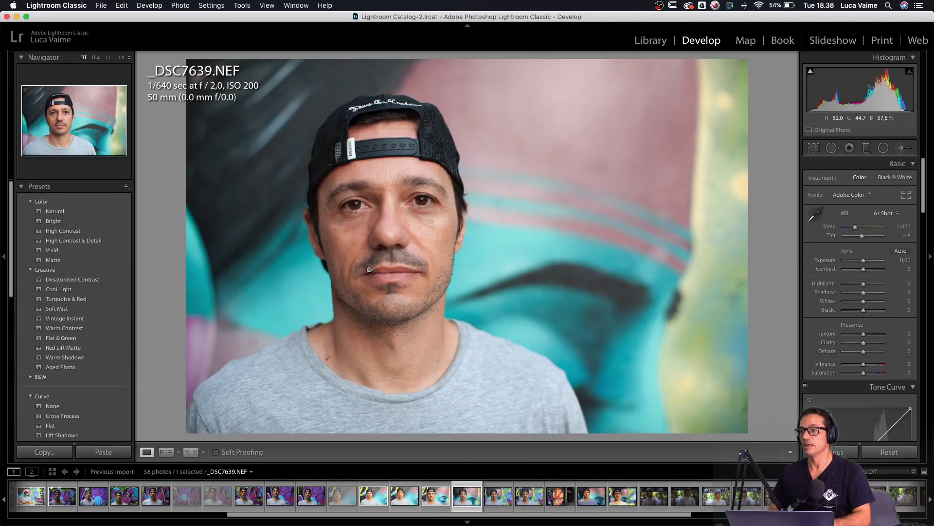
pyautogui.press('x')
pyautogui.press('Right')
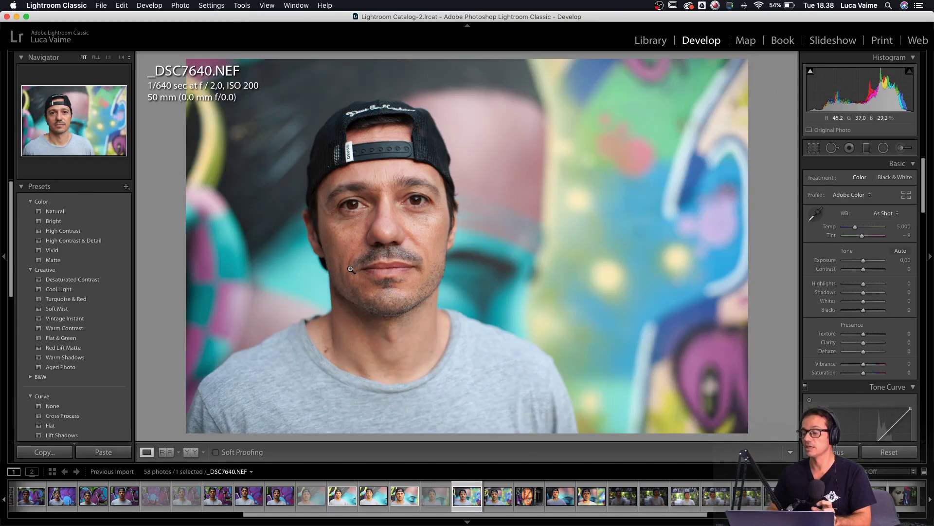
pyautogui.press('Right')
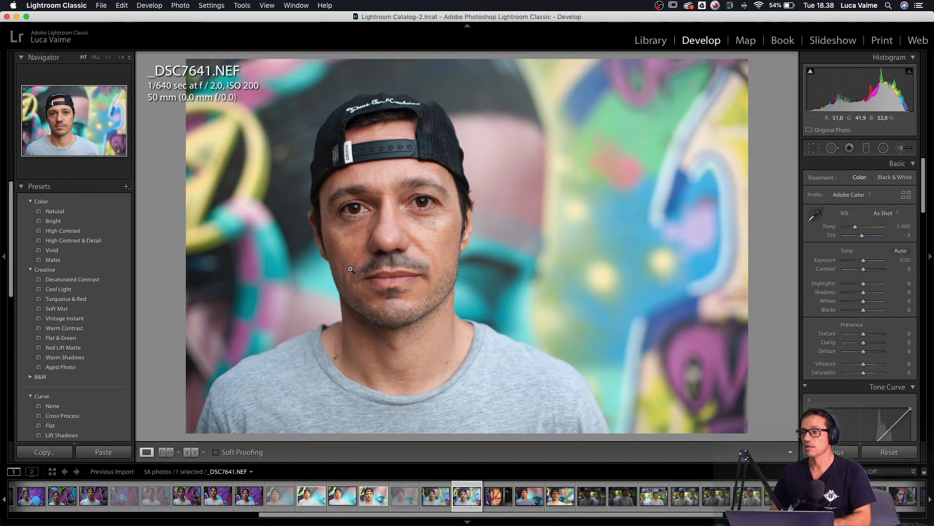
pyautogui.press('x')
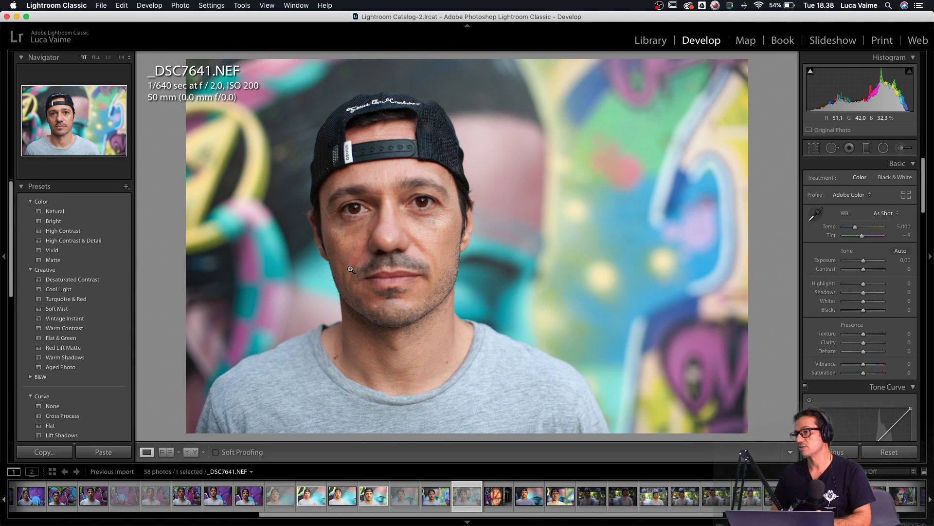
# - Flag the laughing-face mural photo _DSC7644.NEF as a pick and review the following portraits up to _DSC7647.NEF
pyautogui.press('Right')
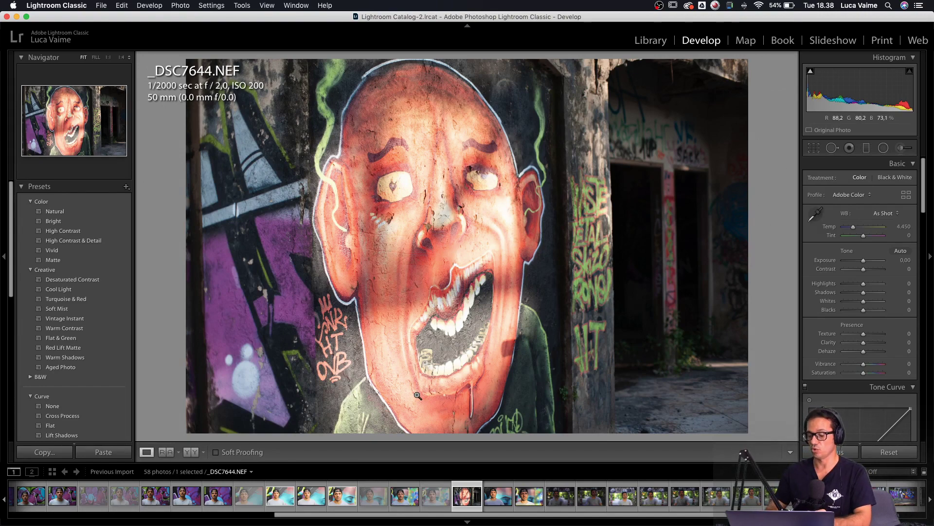
pyautogui.press('p')
pyautogui.press('Right')
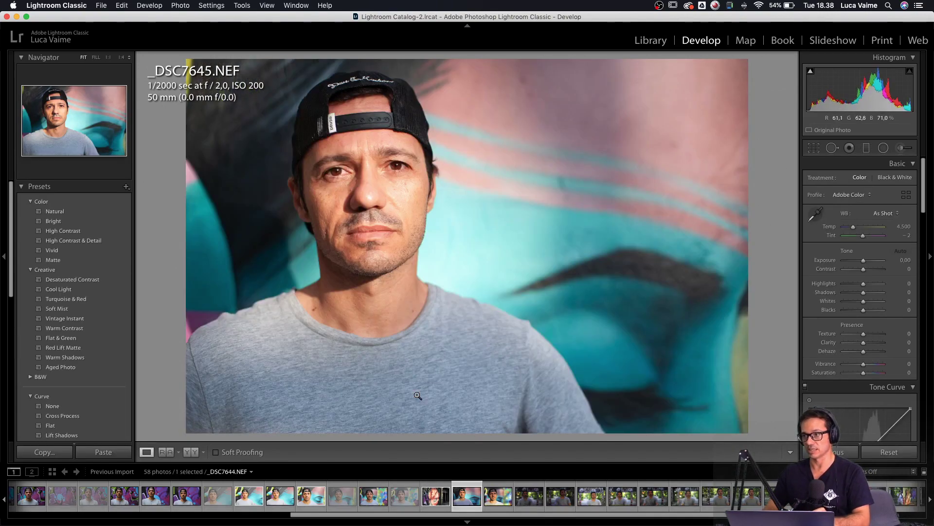
pyautogui.press('Right')
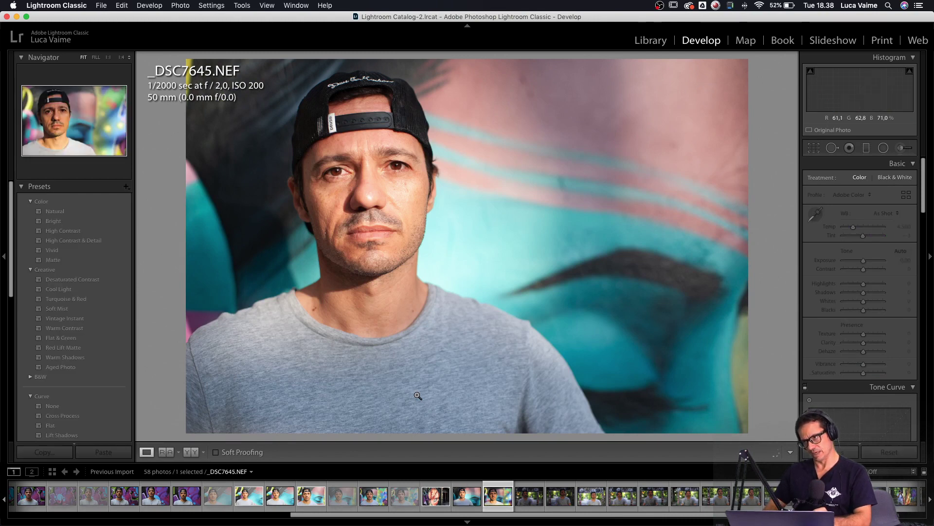
pyautogui.press('Right')
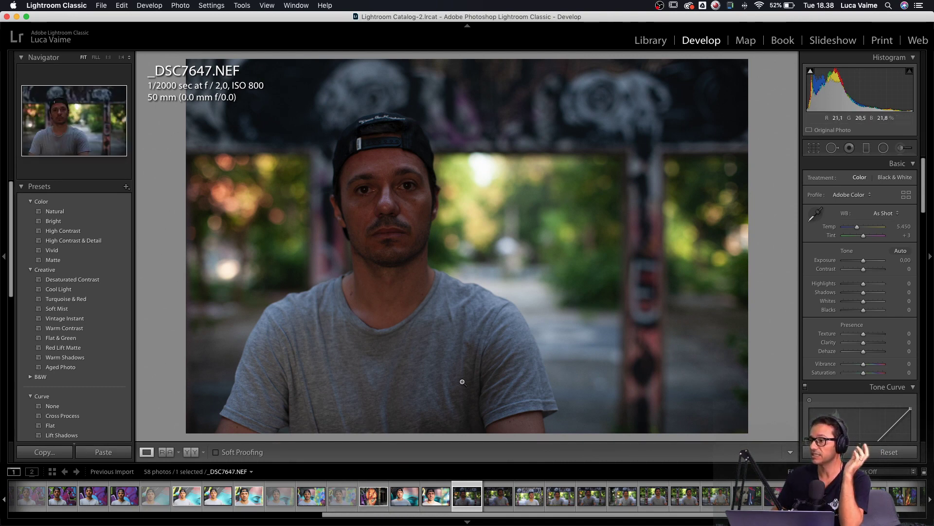
# - Delete all rejected photos from disk
pyautogui.press('super+BackSpace')
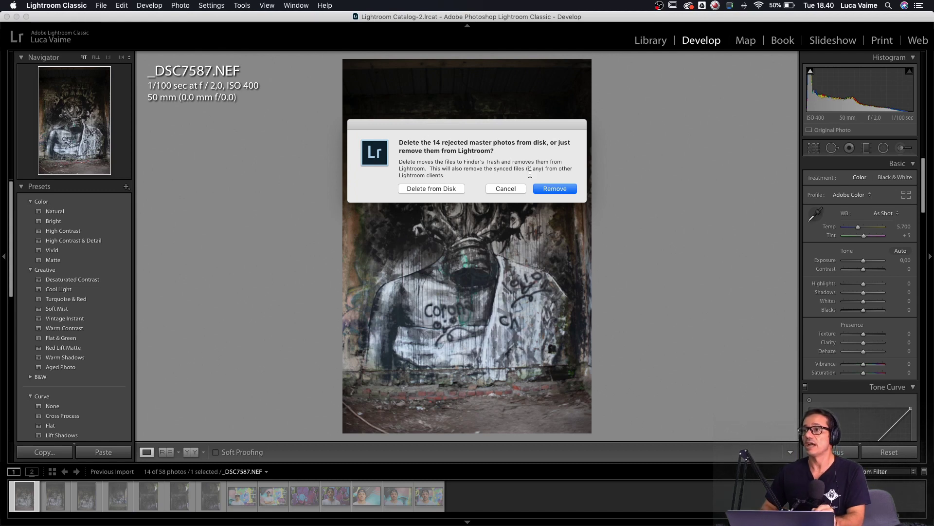
pyautogui.click(444, 189)
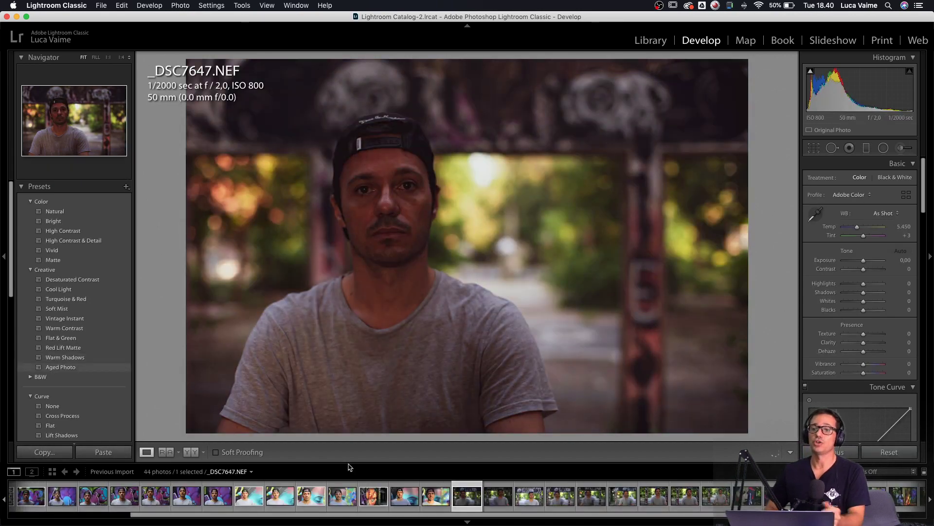
# - Give the backward-cap portrait _DSC7620.NEF a five-star rating
pyautogui.hscroll(-6, 248, 499)
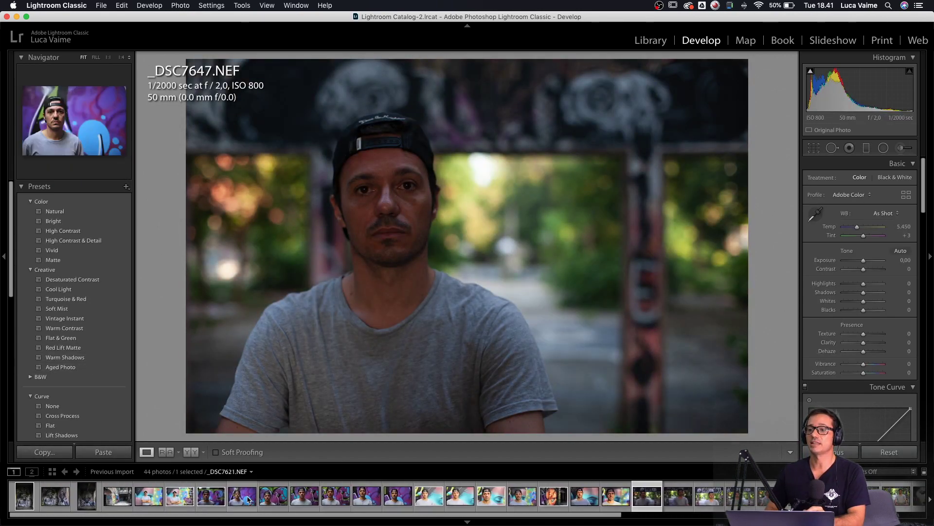
pyautogui.click(210, 496)
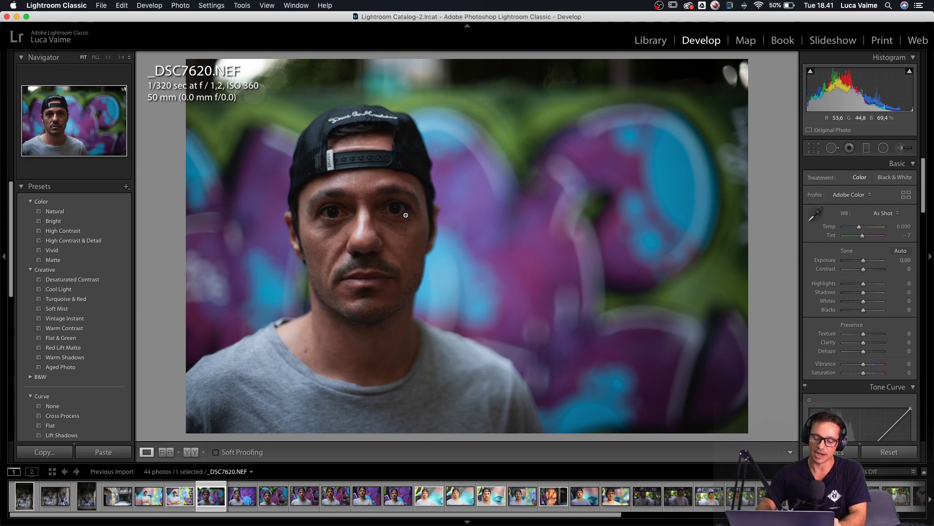
pyautogui.press('5')
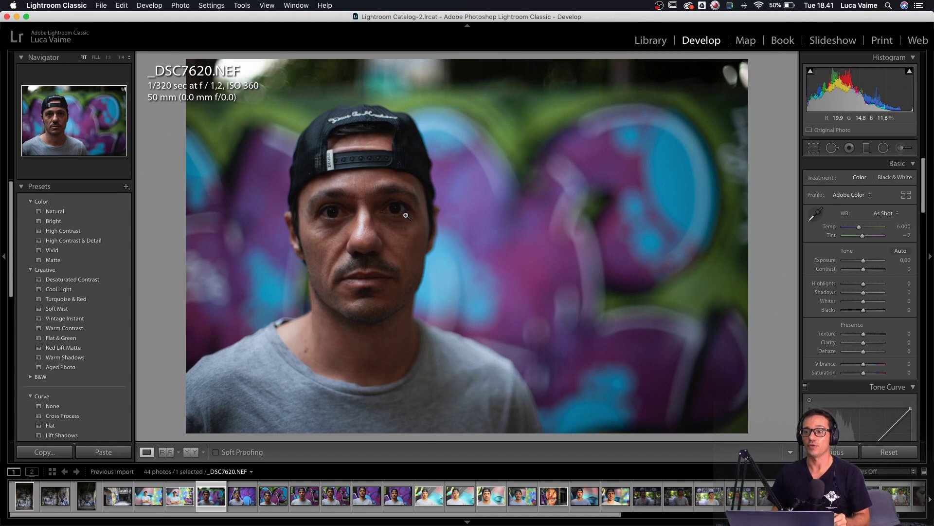
# - Try three-, two- and one-star ratings on the backward-cap portrait _DSC7620.NEF, ending with five stars again
pyautogui.press('3')
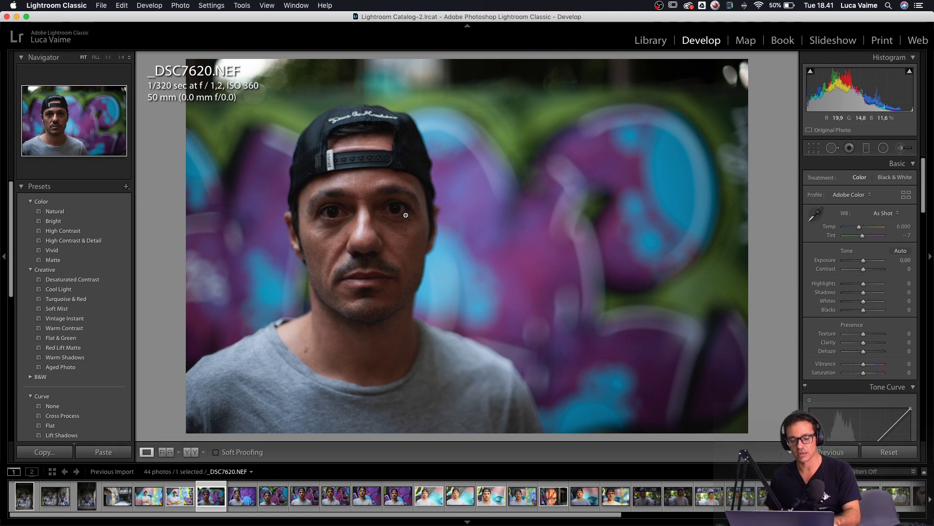
pyautogui.press('2')
pyautogui.press('1')
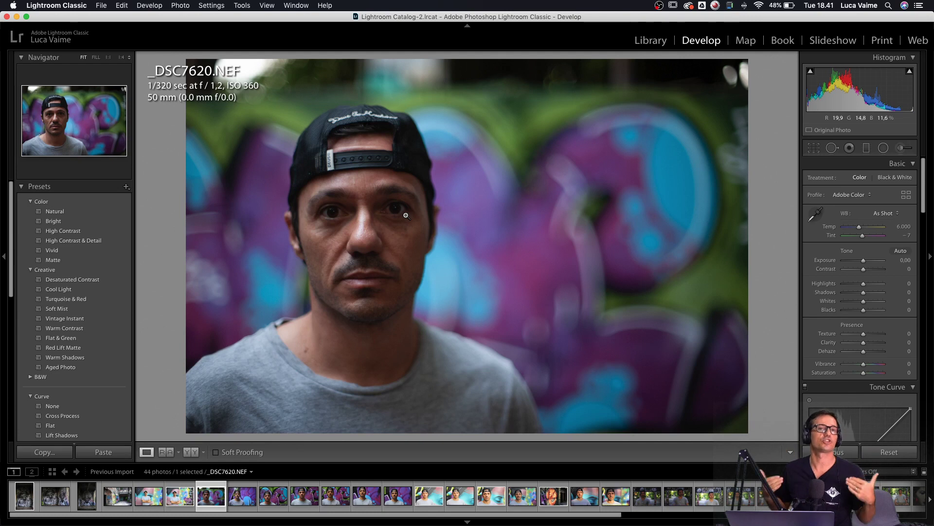
pyautogui.press('5')
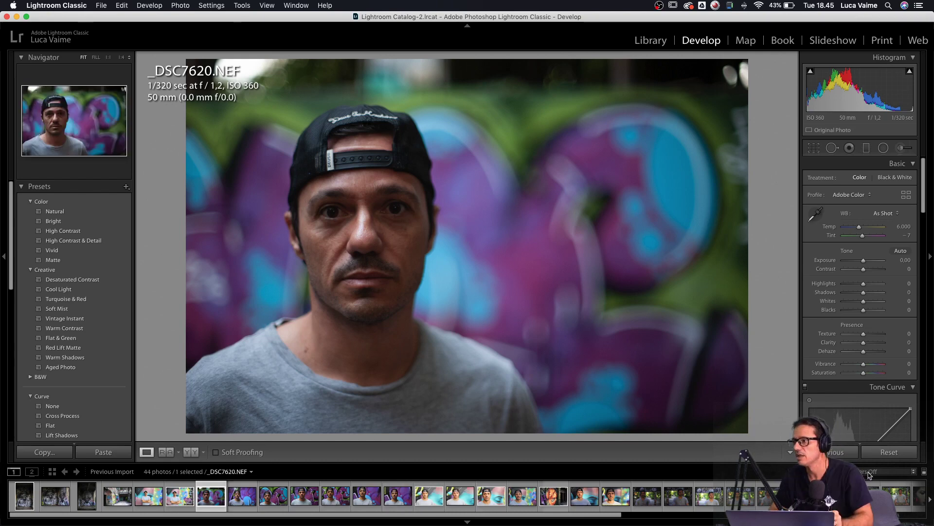
# - Filter the filmstrip to flagged photos, browse the picks, and open the backward-cap portrait _DSC7620.NEF
pyautogui.click(913, 471)
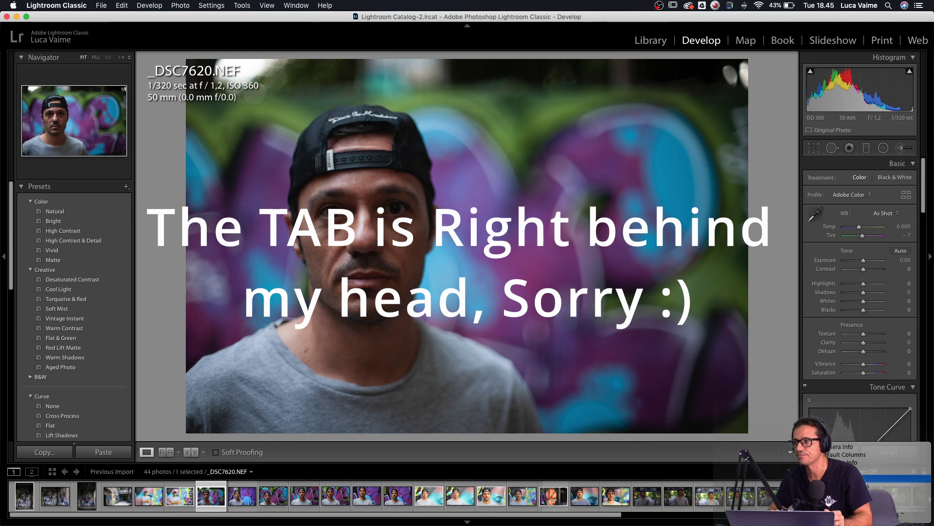
pyautogui.click(876, 478)
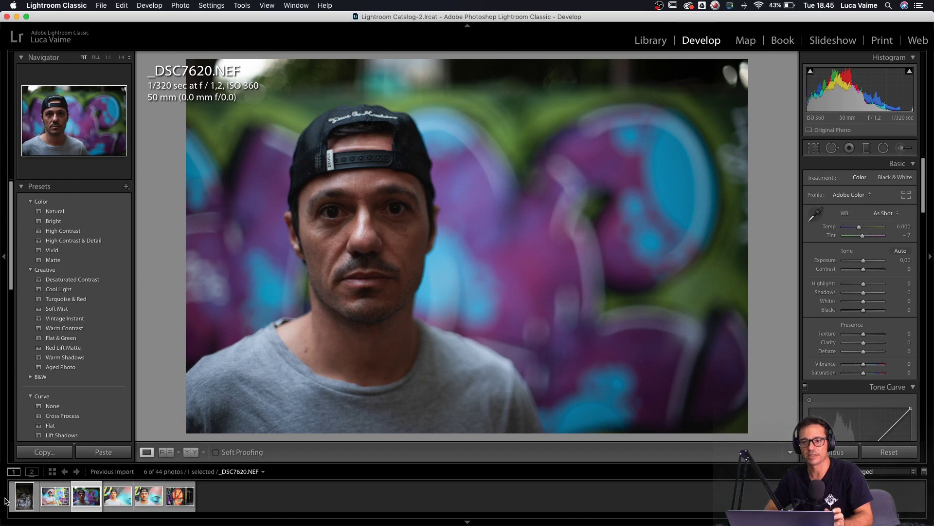
pyautogui.click(22, 499)
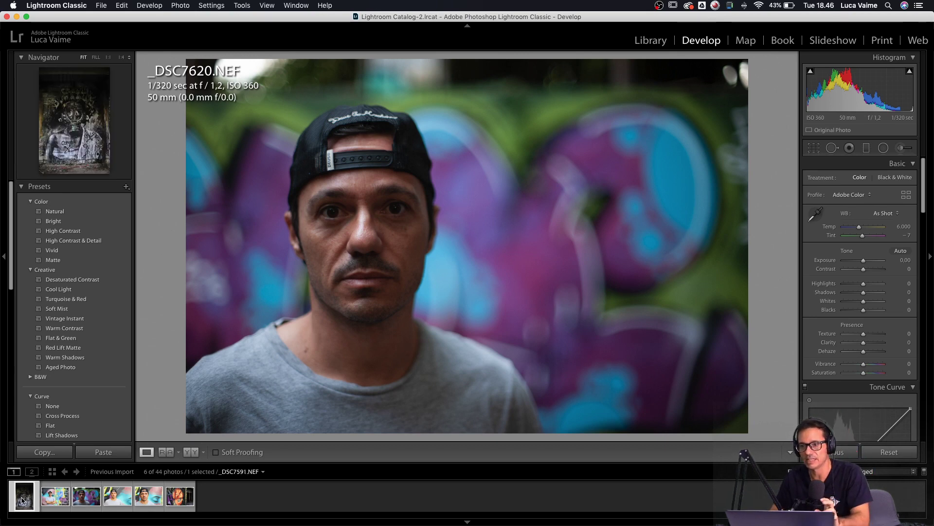
pyautogui.press('Right')
pyautogui.press('Right')
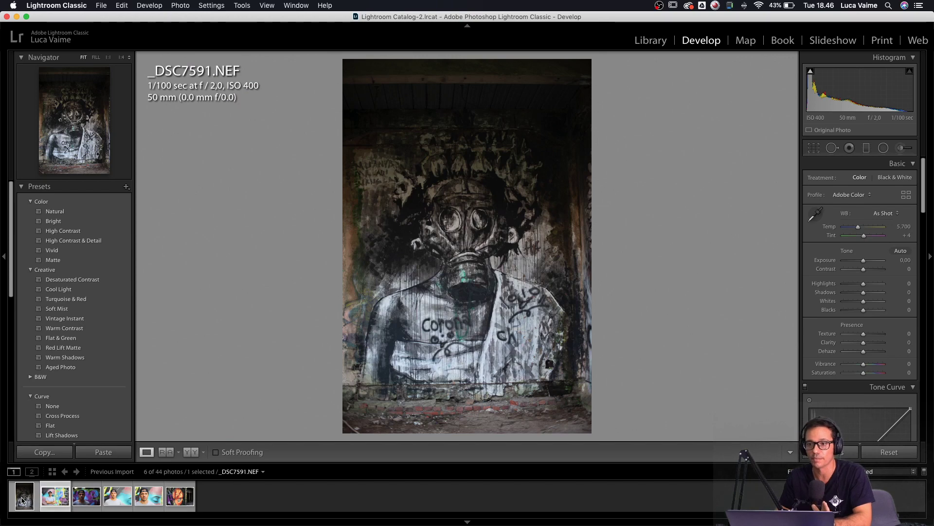
pyautogui.press('Right')
pyautogui.press('Right')
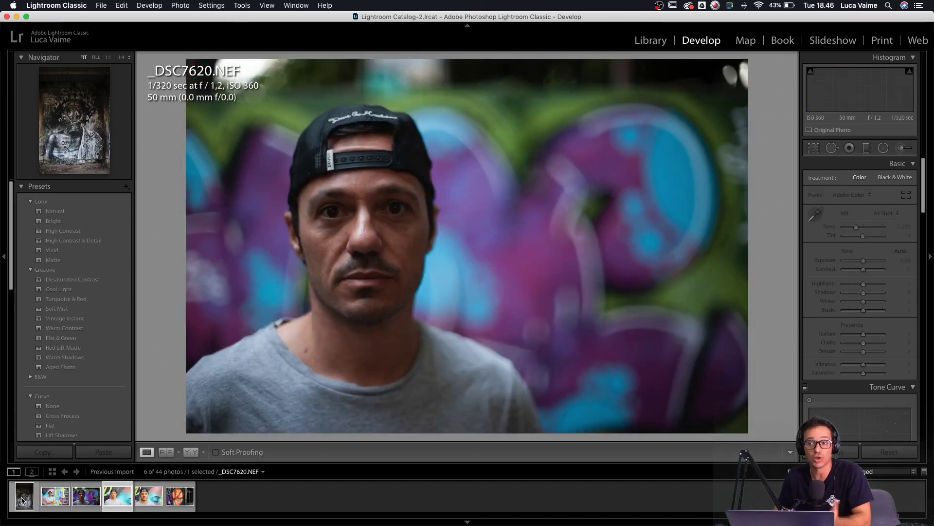
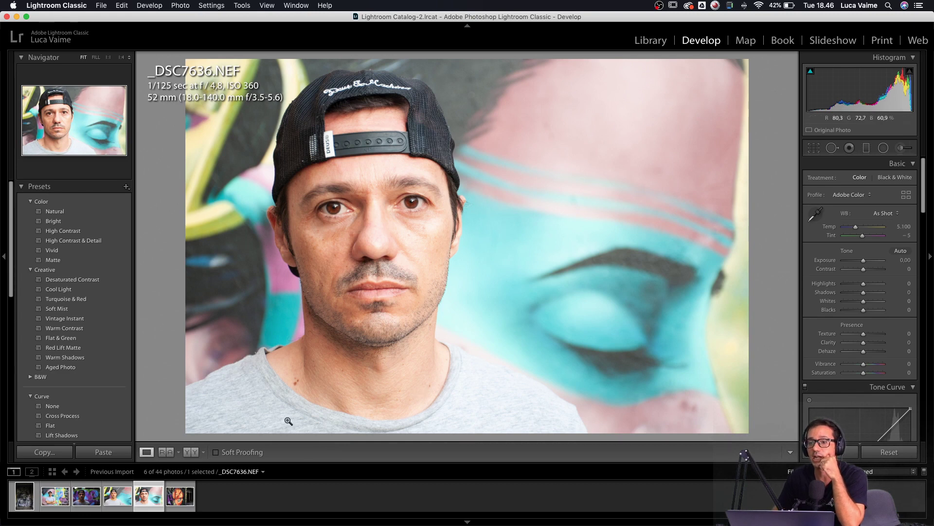
pyautogui.click(87, 497)
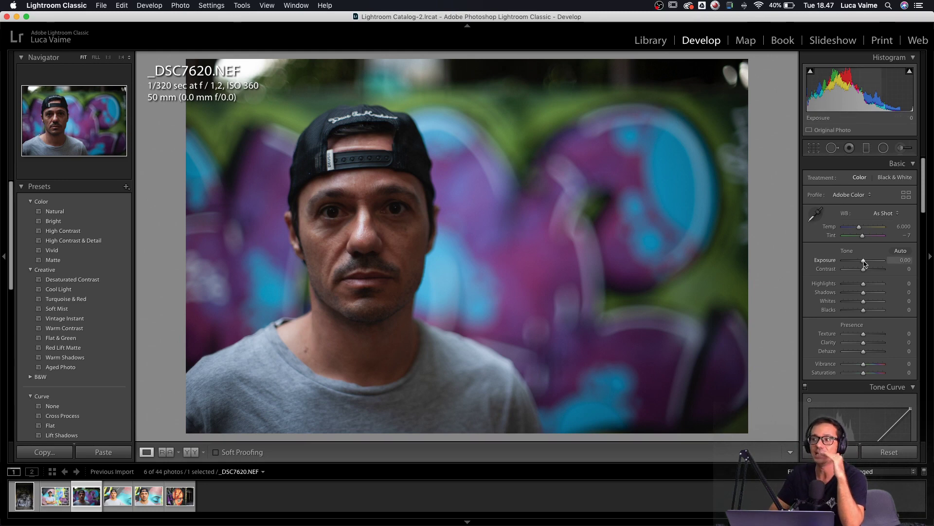
# - Try brightening the portrait's exposure to +0.60 and darkening it below zero, resetting the exposure each time
pyautogui.moveTo(864, 263); pyautogui.dragTo(865, 263)
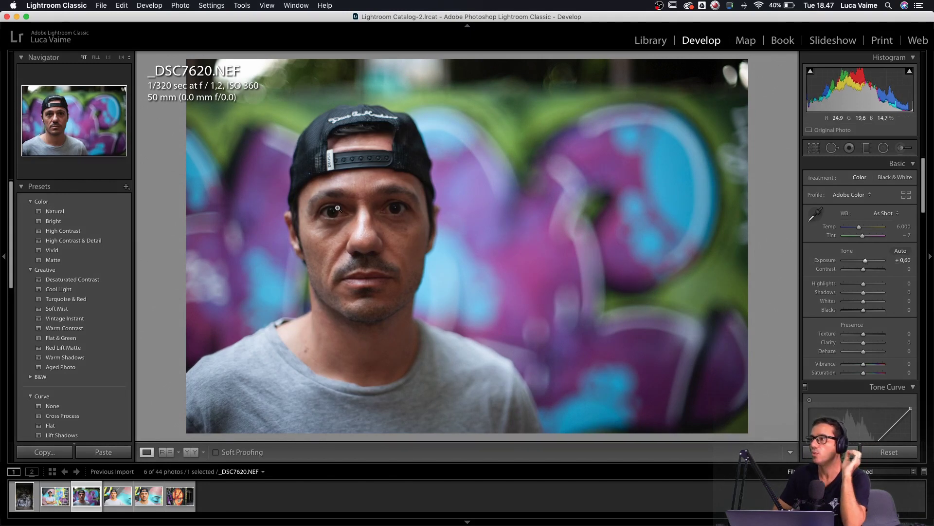
pyautogui.doubleClick(866, 263)
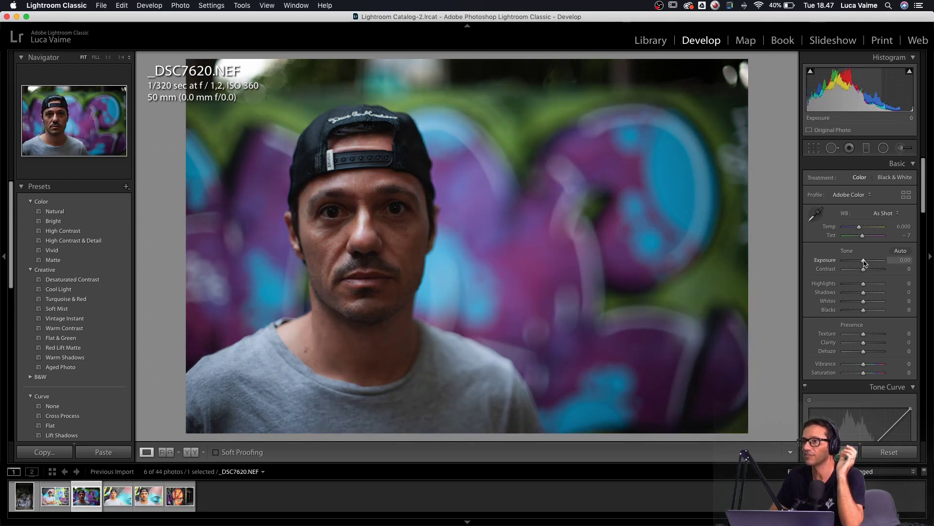
pyautogui.moveTo(864, 262)
pyautogui.mouseDown()
pyautogui.moveTo(872, 263)
pyautogui.moveTo(857, 262)
pyautogui.mouseUp()
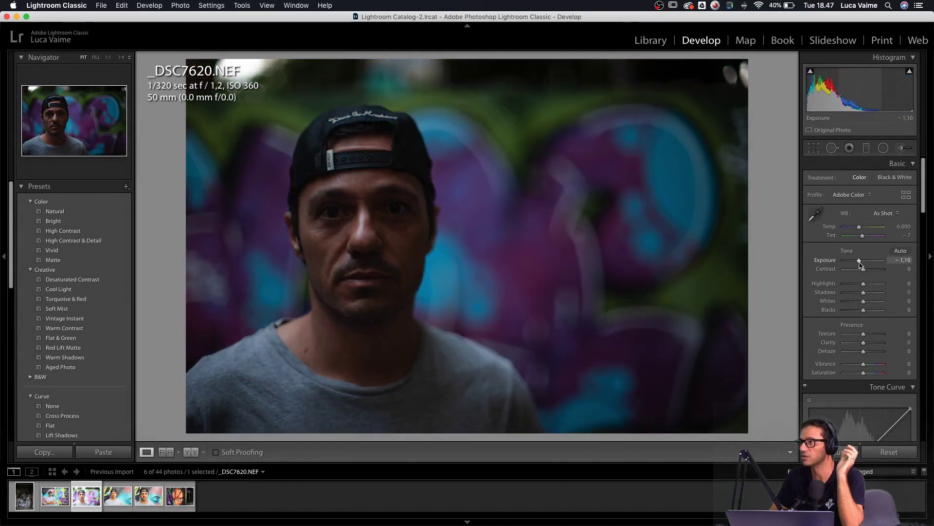
pyautogui.doubleClick(857, 263)
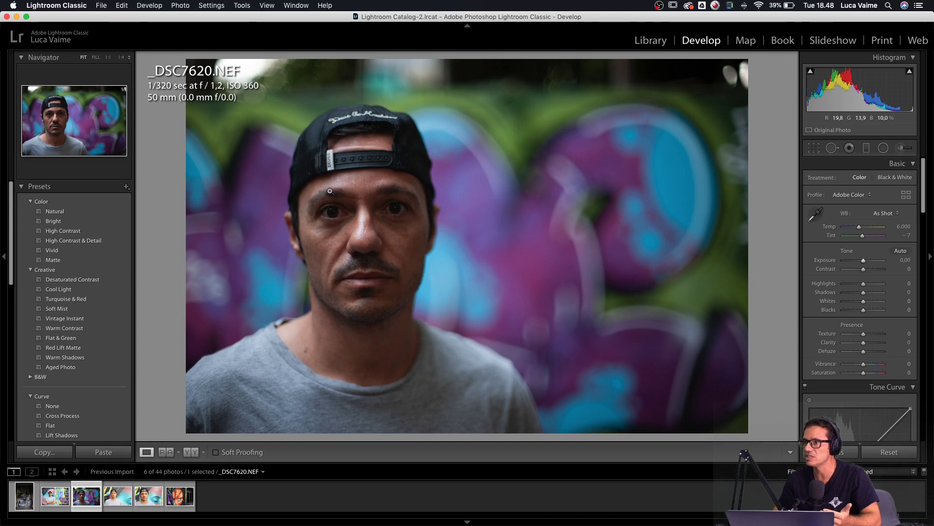
# - Examine the blurred graffiti background and the focus on the man's face and eyes at full magnification
pyautogui.click(496, 204)
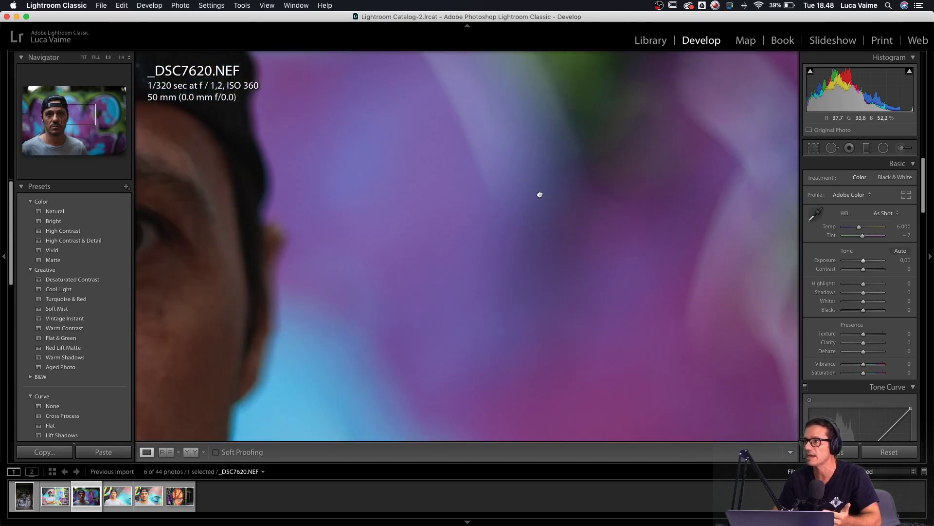
pyautogui.moveTo(540, 194); pyautogui.dragTo(476, 336)
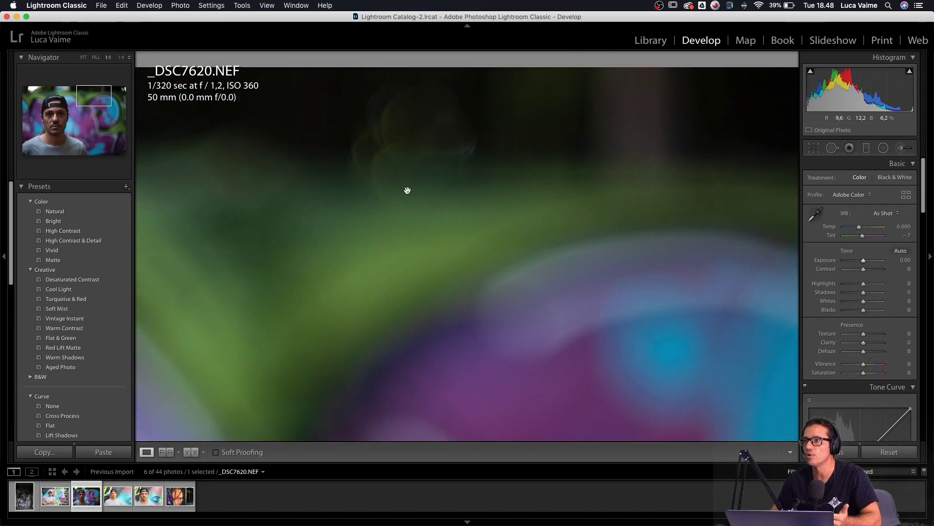
pyautogui.moveTo(440, 188); pyautogui.dragTo(670, 58)
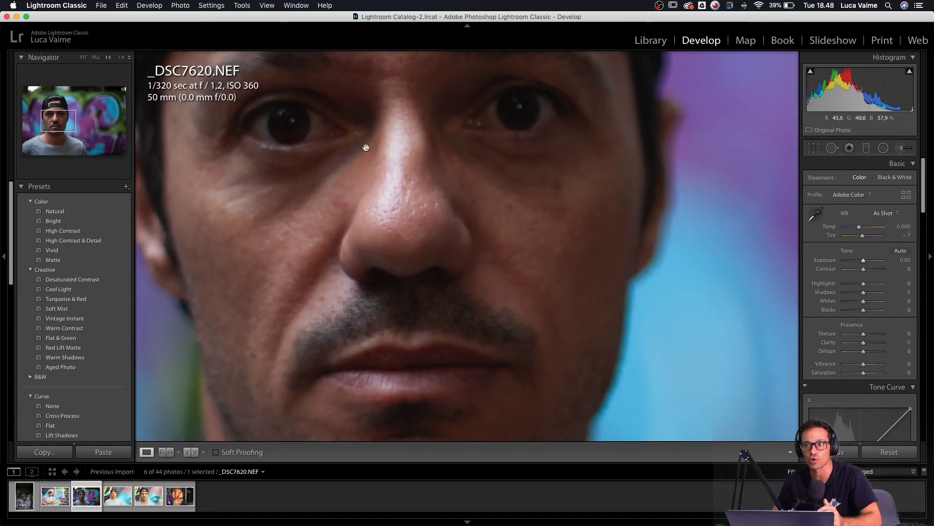
pyautogui.click(314, 138)
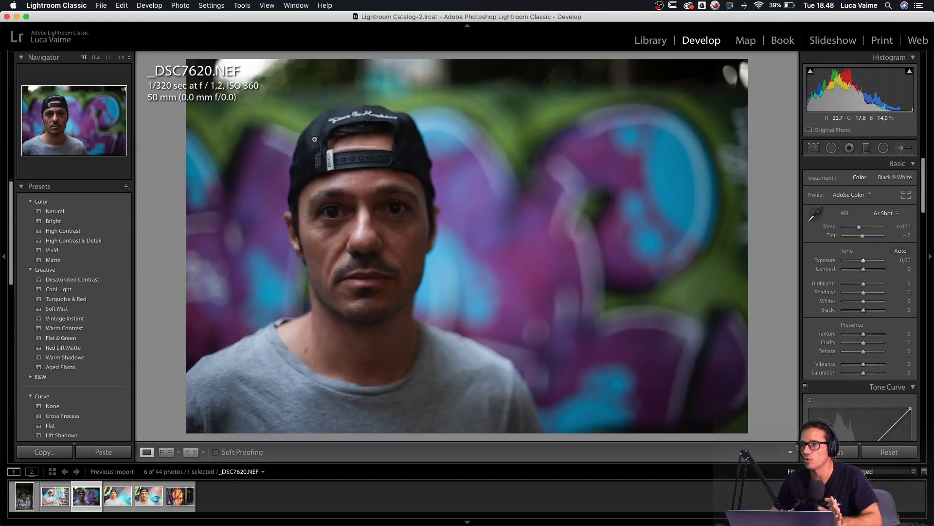
pyautogui.click(339, 176)
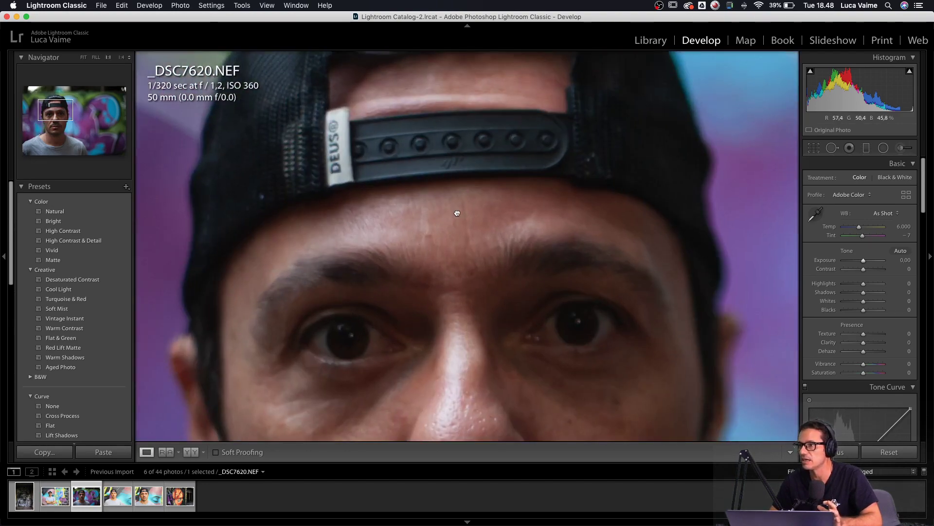
pyautogui.moveTo(457, 212); pyautogui.dragTo(455, 144)
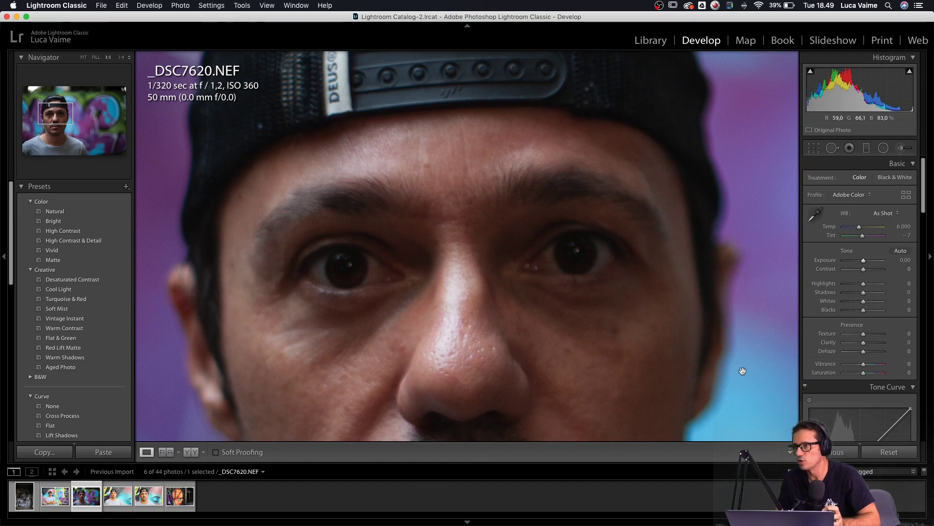
pyautogui.click(626, 292)
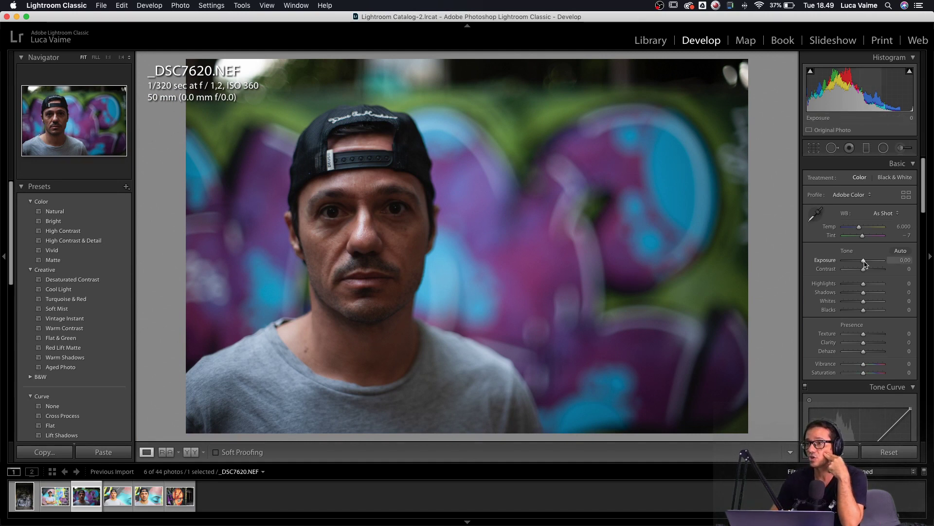
# - Raise the portrait's exposure to +0.80 and set its point curve to Medium Contrast
pyautogui.moveTo(865, 263); pyautogui.dragTo(869, 265)
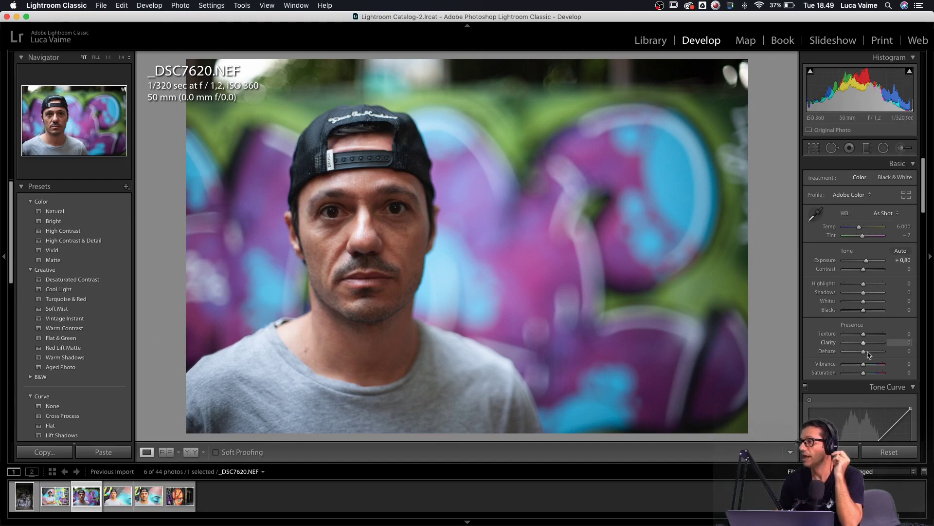
pyautogui.scroll(-3, 847, 335)
pyautogui.scroll(-3, 847, 334)
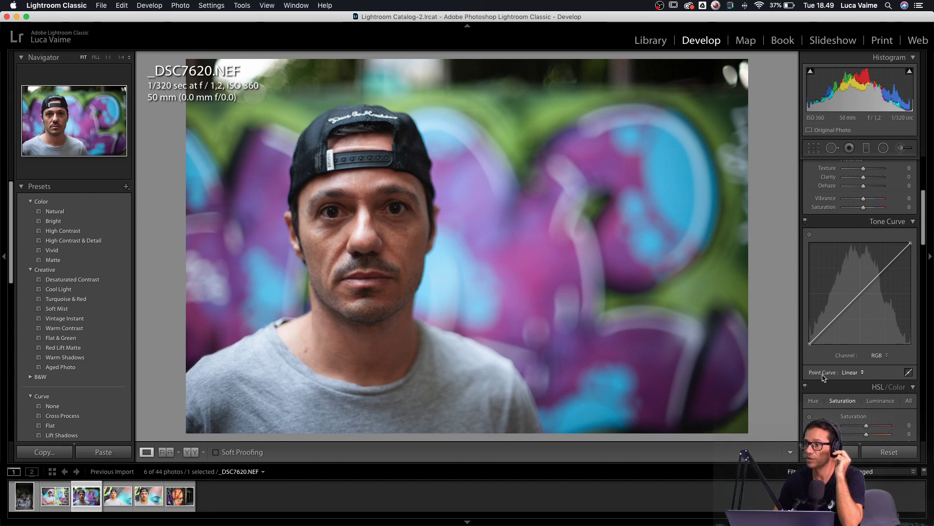
pyautogui.click(852, 373)
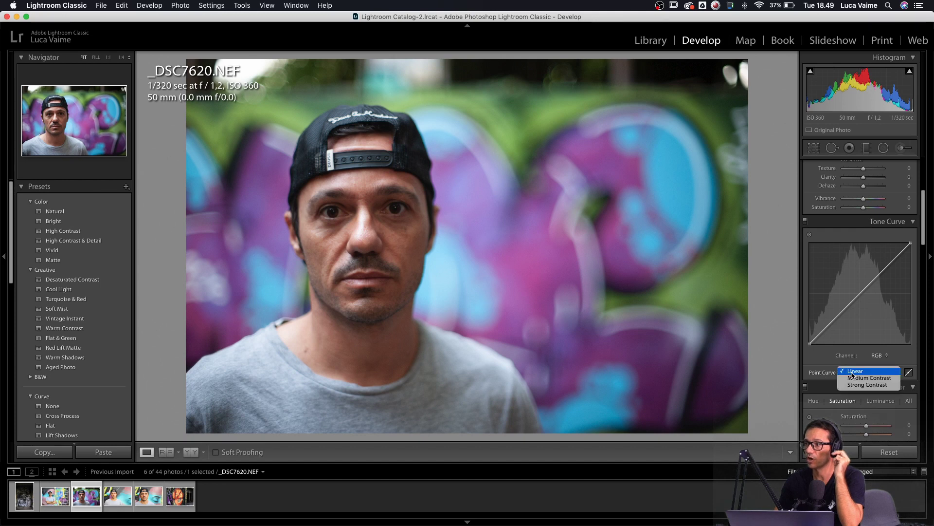
pyautogui.click(852, 379)
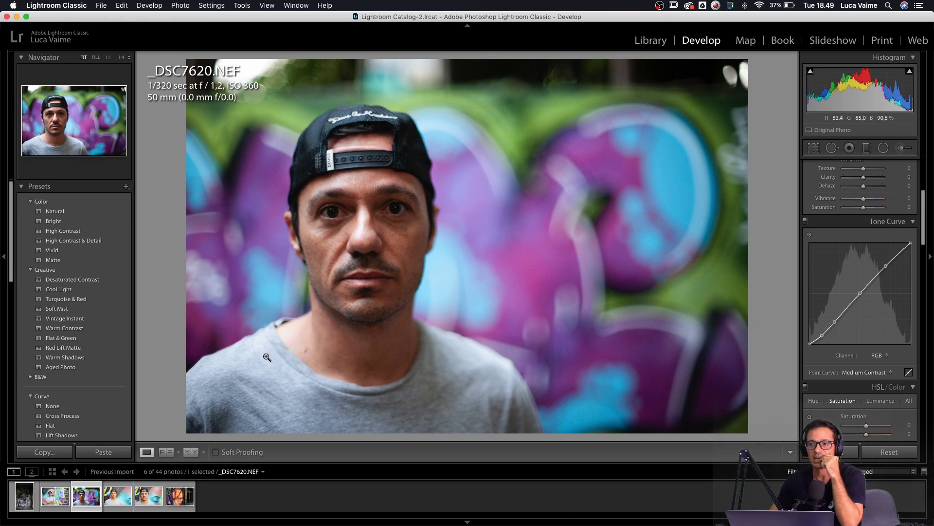
# - Check the bright skin at the neck and shoulder, try Highlights at -100, and reset the adjustment
pyautogui.click(293, 334)
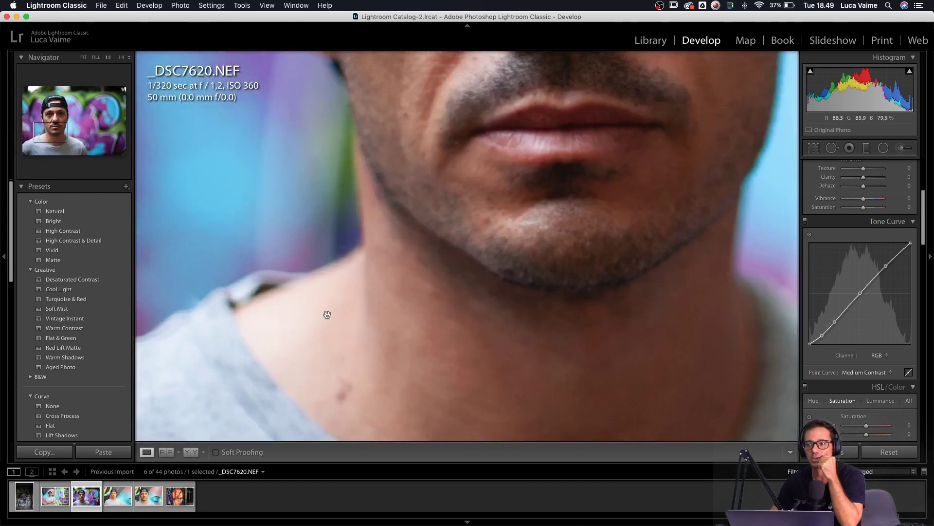
pyautogui.click(327, 331)
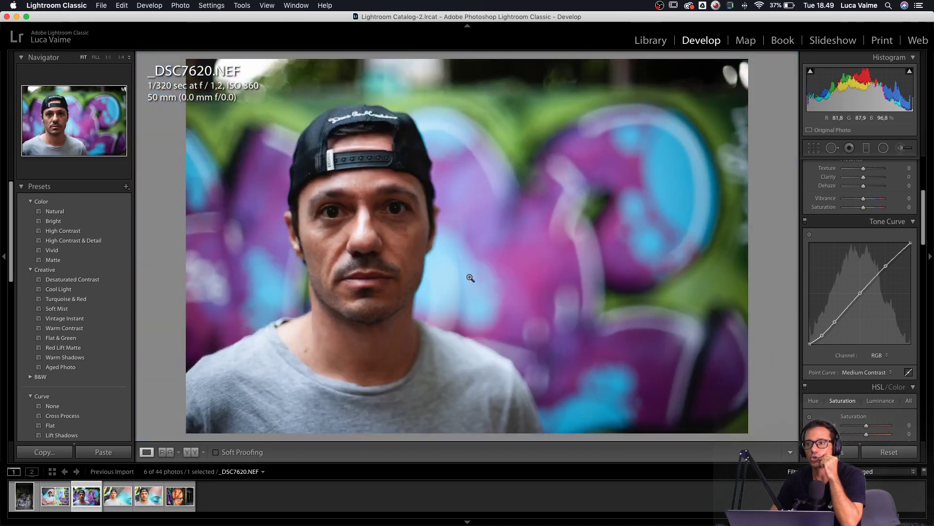
pyautogui.scroll(1, 875, 296)
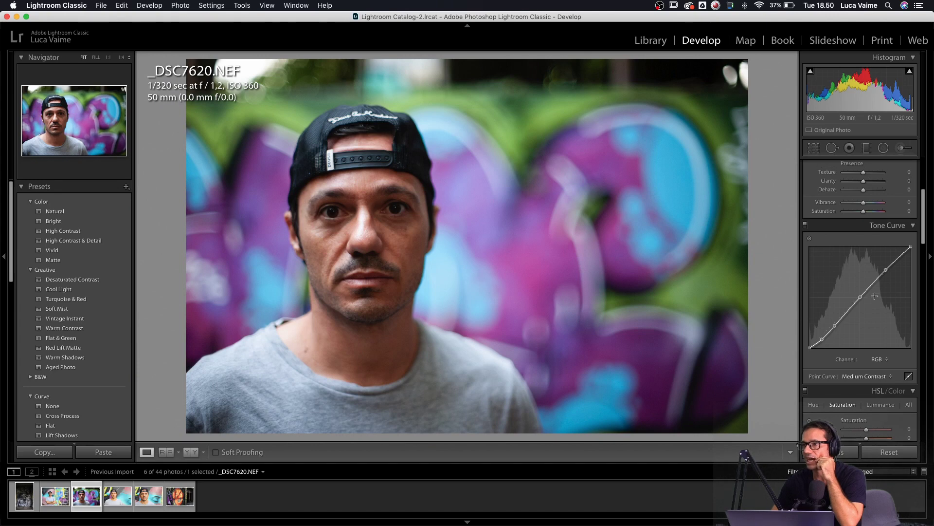
pyautogui.scroll(6, 875, 296)
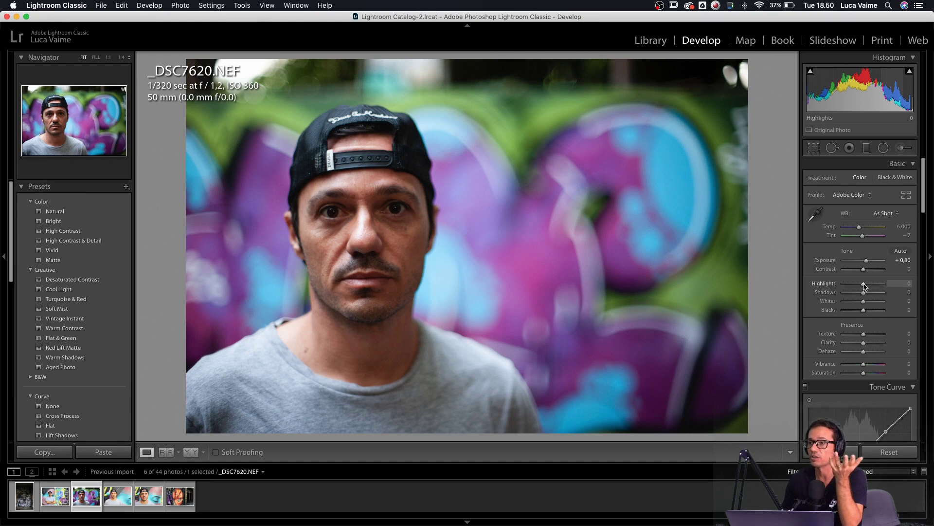
pyautogui.moveTo(863, 286); pyautogui.dragTo(838, 288)
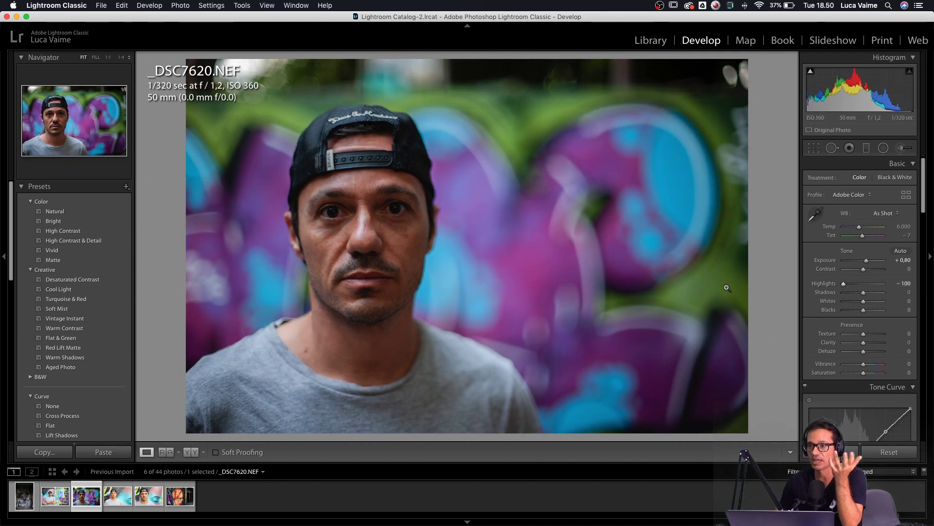
pyautogui.click(295, 328)
pyautogui.moveTo(843, 283); pyautogui.dragTo(832, 288)
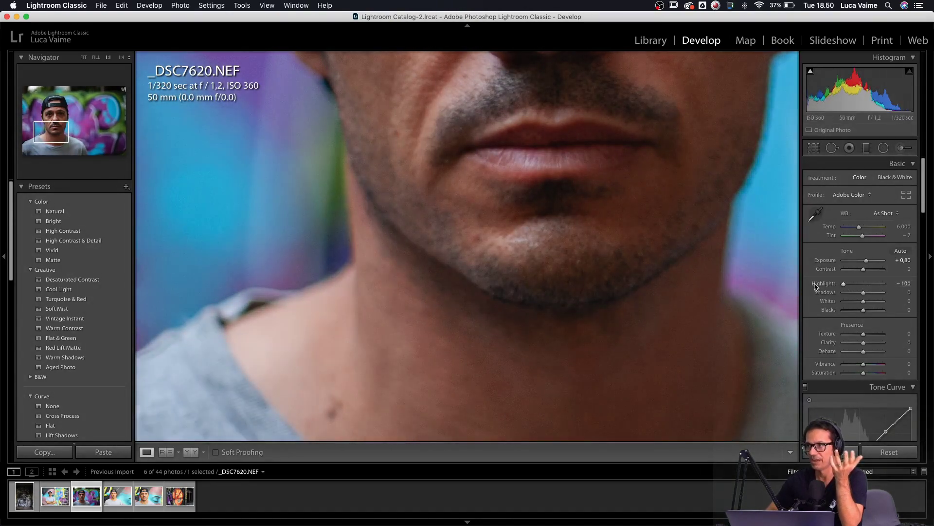
pyautogui.doubleClick(844, 286)
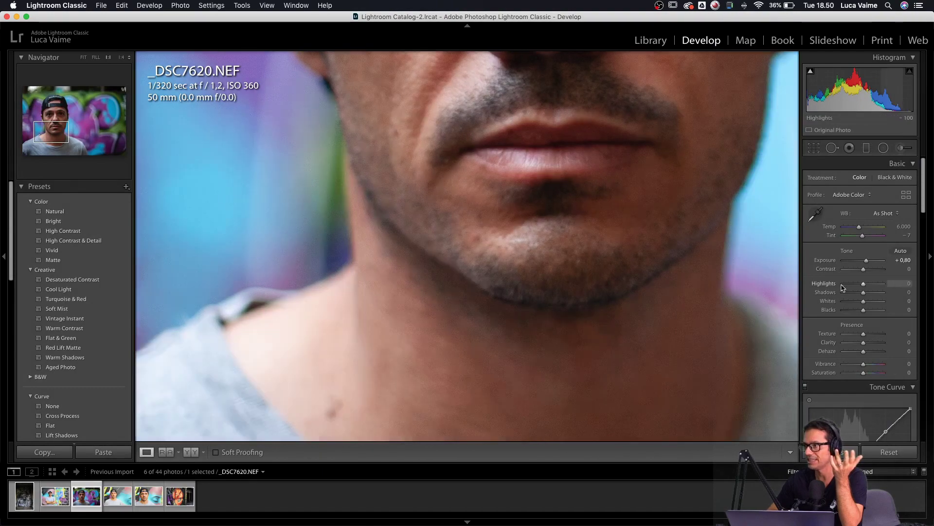
pyautogui.click(672, 249)
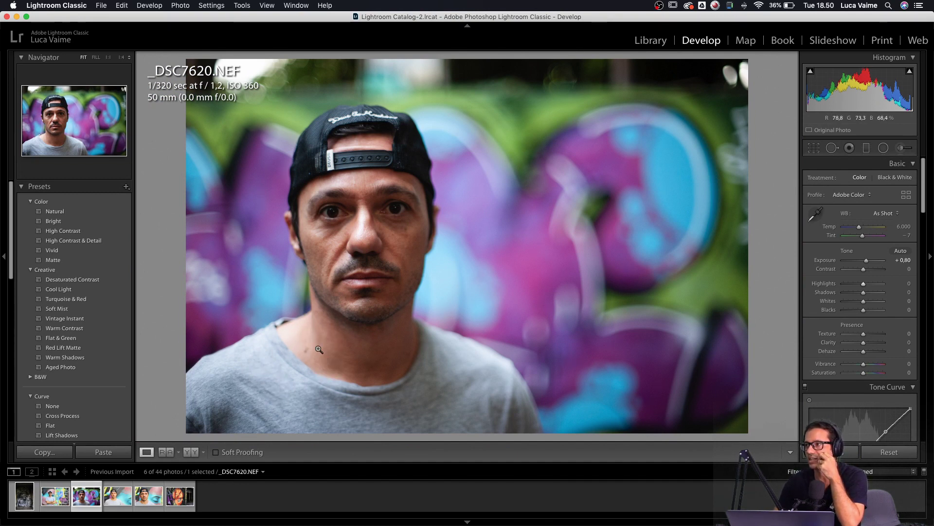
# - Draw a diagonal graduated filter from the photo's lower-left corner to the cap with Exposure at -4.00, and reset its Saturation to 0
pyautogui.click(866, 148)
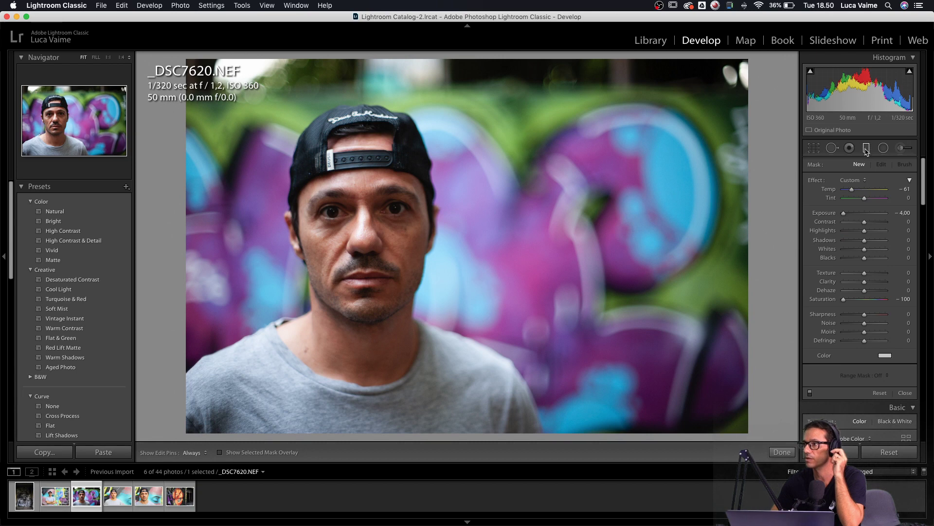
pyautogui.moveTo(182, 434); pyautogui.dragTo(440, 182)
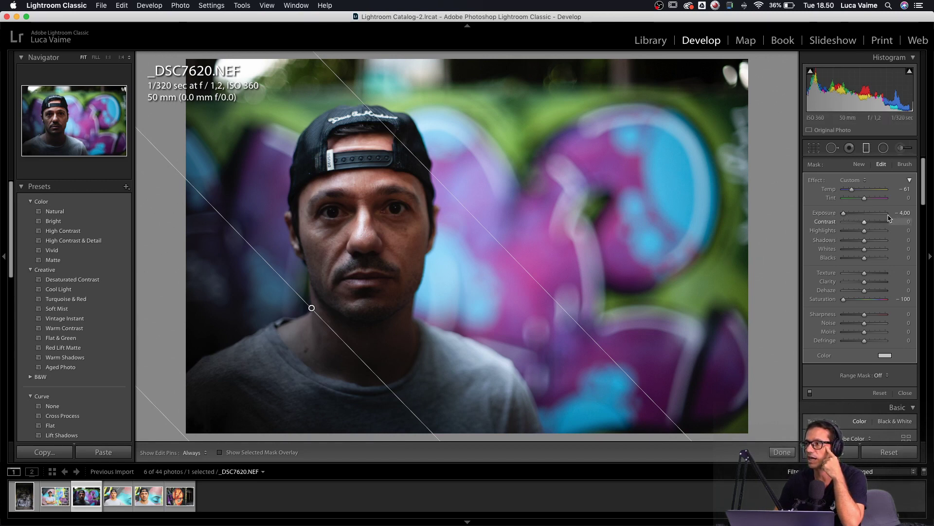
pyautogui.doubleClick(845, 300)
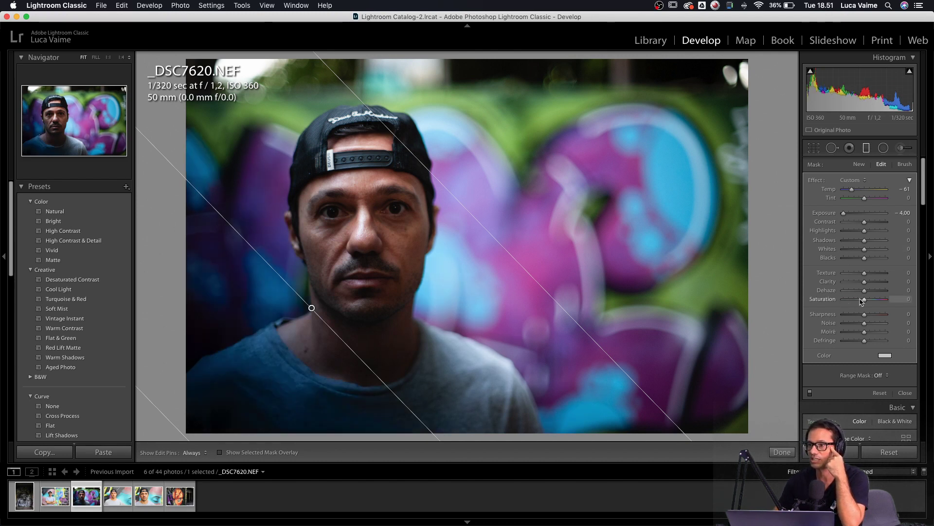
# - Reset the graduated filter's Temp to 0, raise its exposure back towards zero, and close the filter
pyautogui.click(852, 180)
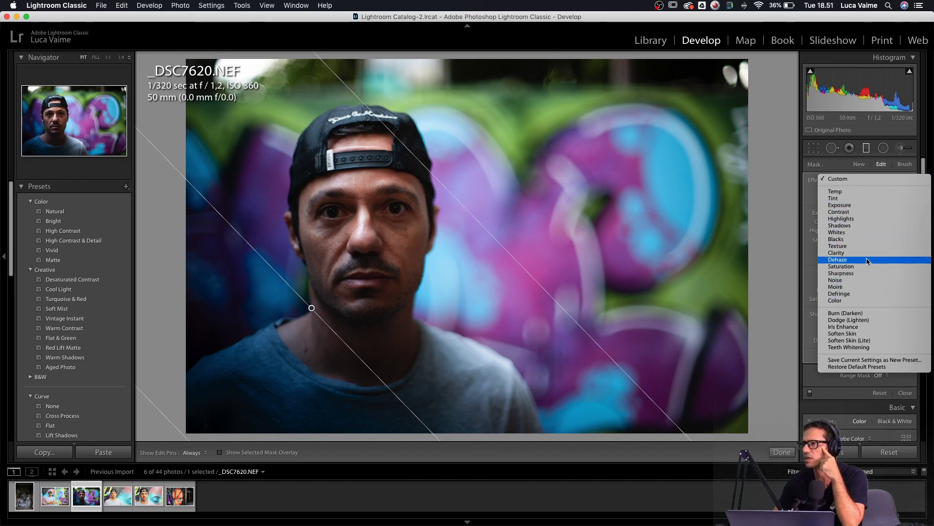
pyautogui.click(869, 180)
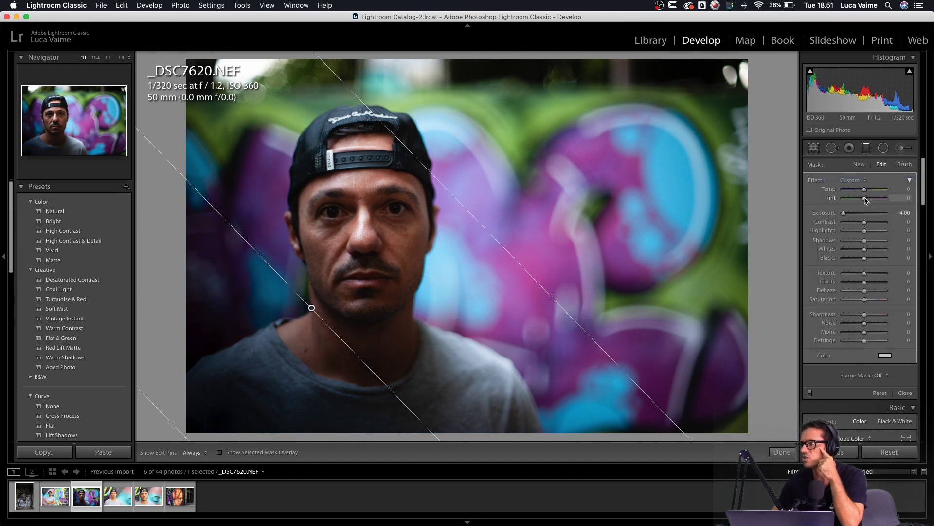
pyautogui.click(866, 190)
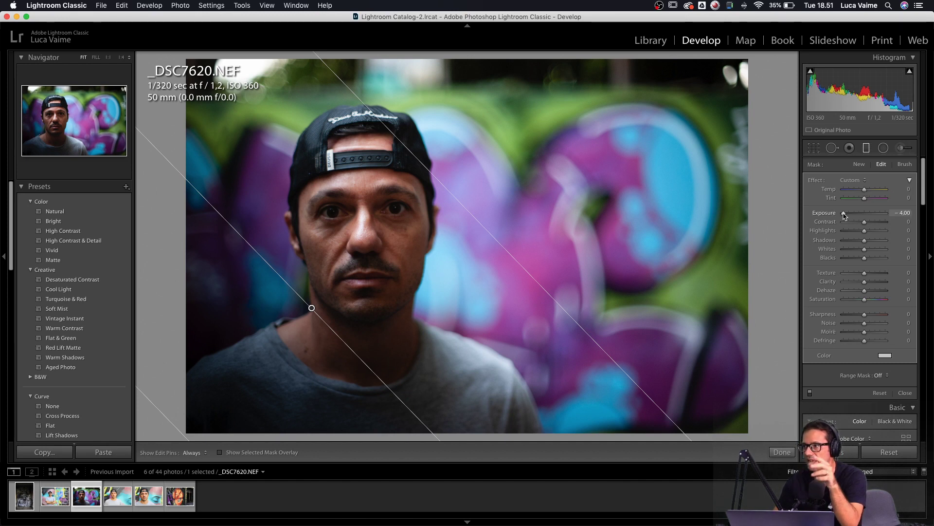
pyautogui.moveTo(844, 215); pyautogui.dragTo(862, 218)
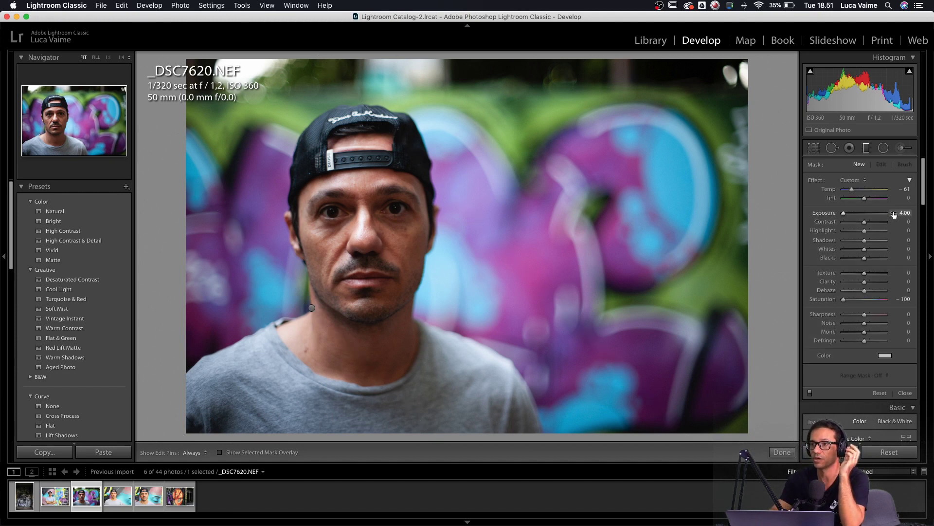
pyautogui.press('m')
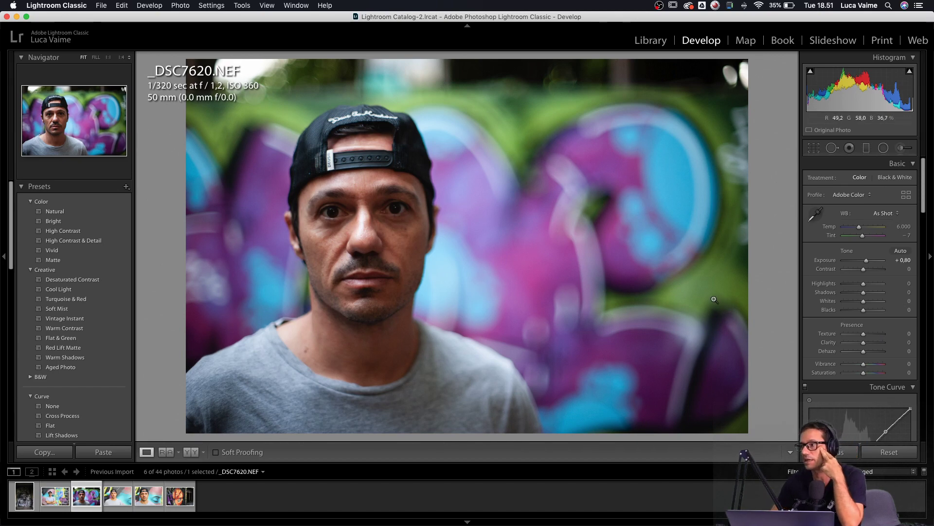
# - Check the nose and eyes at full magnification, try Clarity at +60 on the whole portrait, and reset it to 0
pyautogui.click(370, 240)
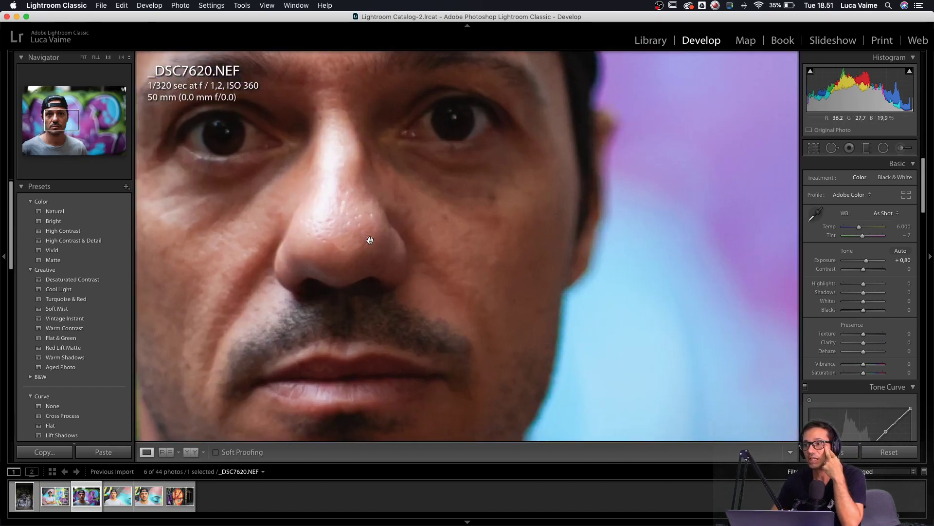
pyautogui.click(375, 255)
pyautogui.click(505, 182)
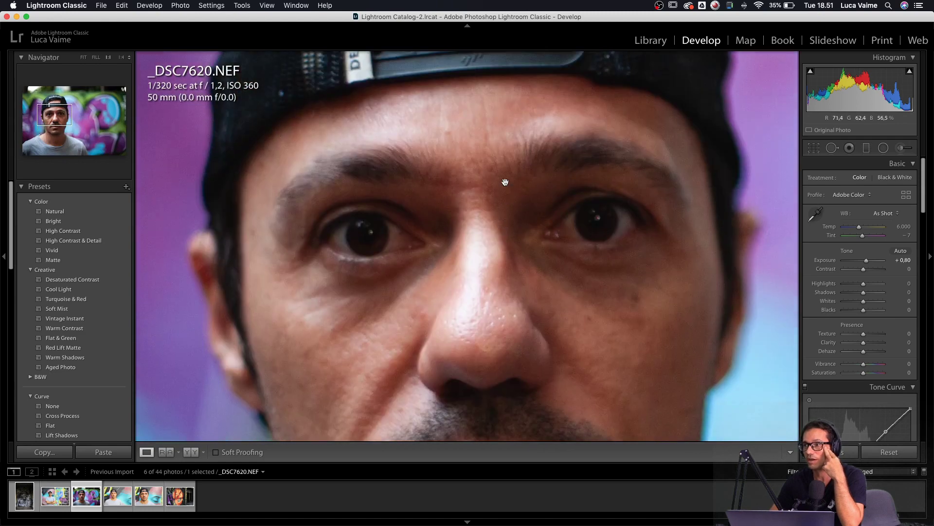
pyautogui.click(506, 184)
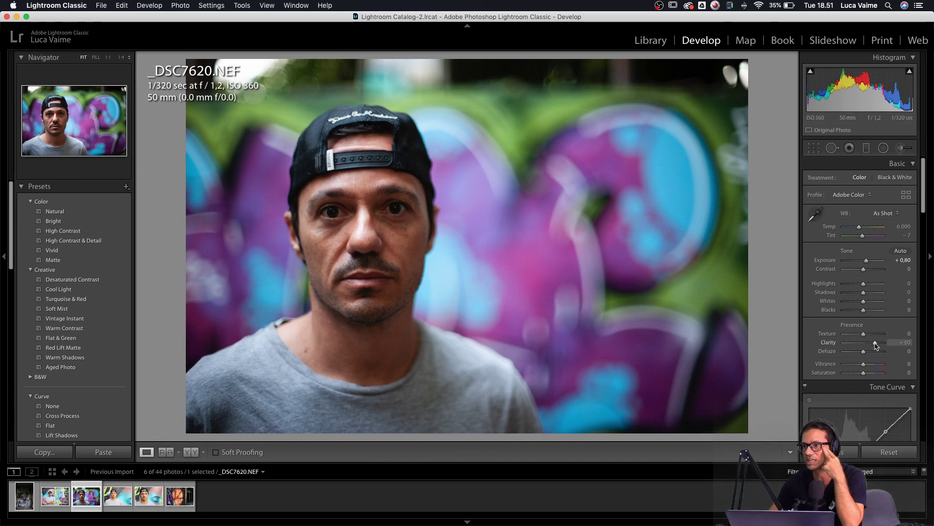
pyautogui.moveTo(876, 345); pyautogui.dragTo(876, 345)
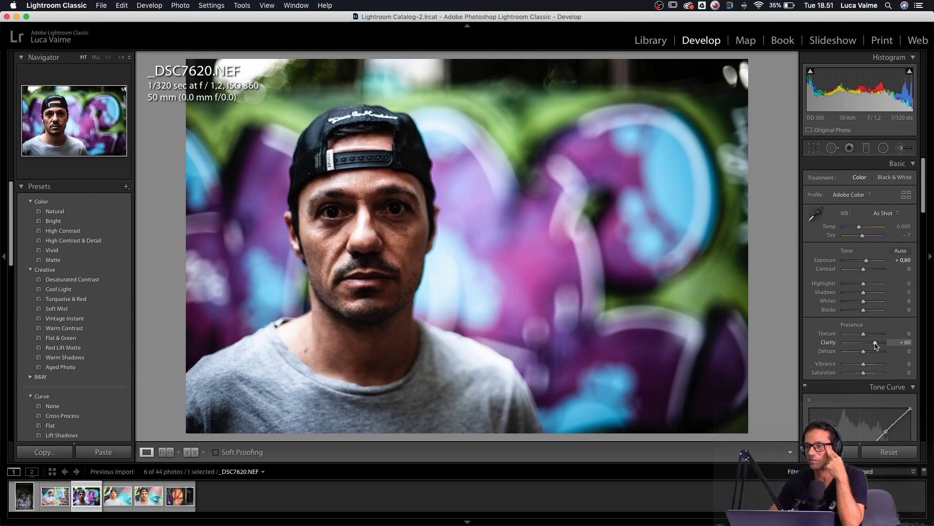
pyautogui.doubleClick(875, 344)
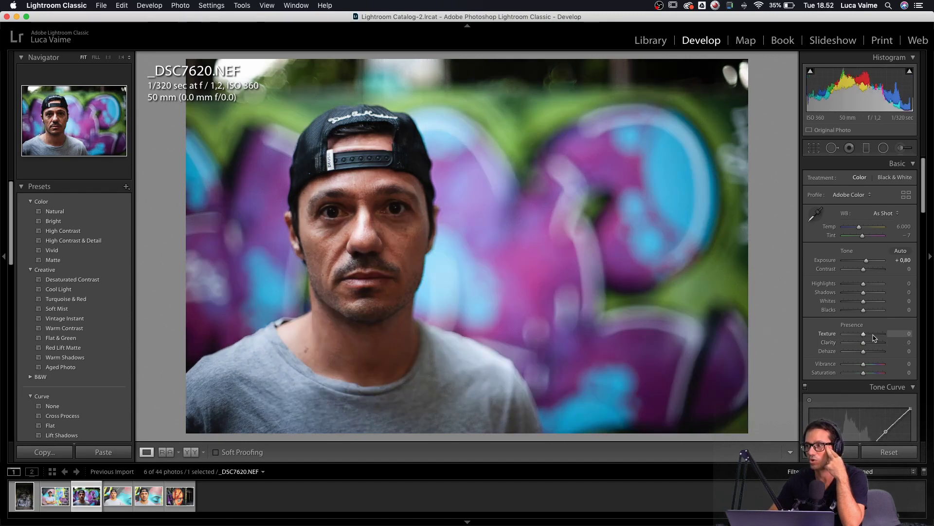
# - Try Texture at +100, inspect the facial skin at full magnification, and reset Texture to 0
pyautogui.moveTo(865, 335); pyautogui.dragTo(922, 335)
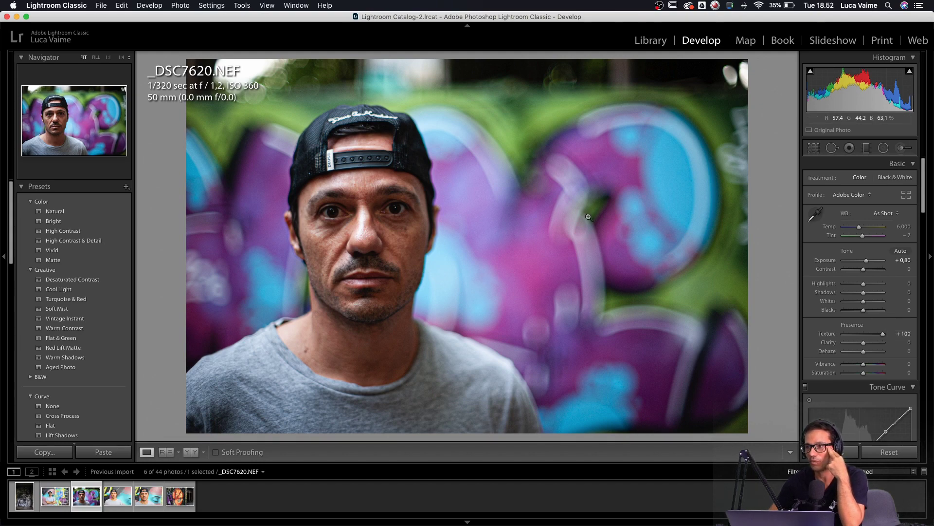
pyautogui.click(372, 233)
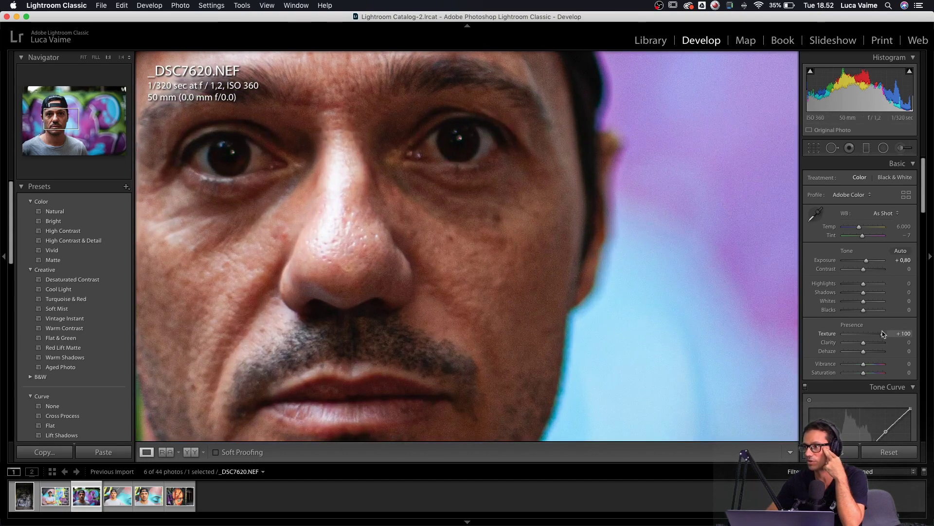
pyautogui.moveTo(884, 334); pyautogui.dragTo(933, 331)
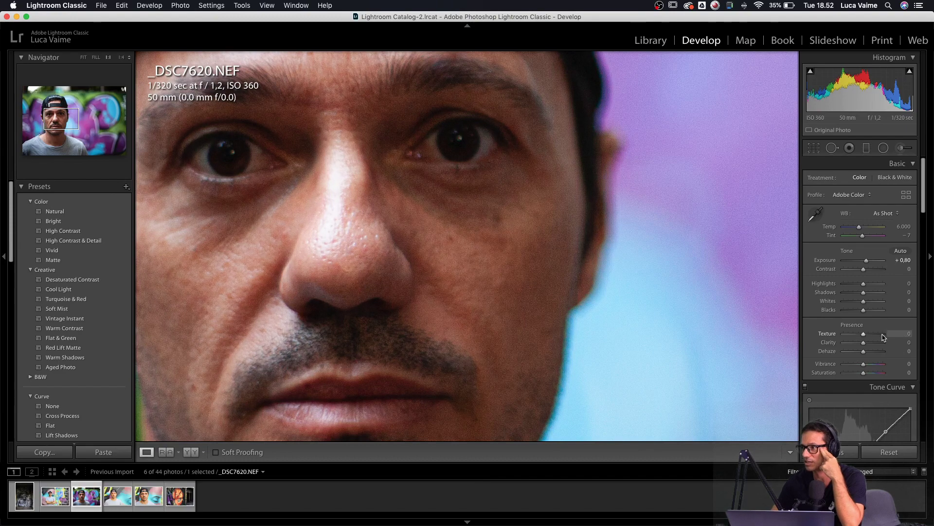
pyautogui.press('super+z')
pyautogui.moveTo(529, 294); pyautogui.dragTo(646, 208)
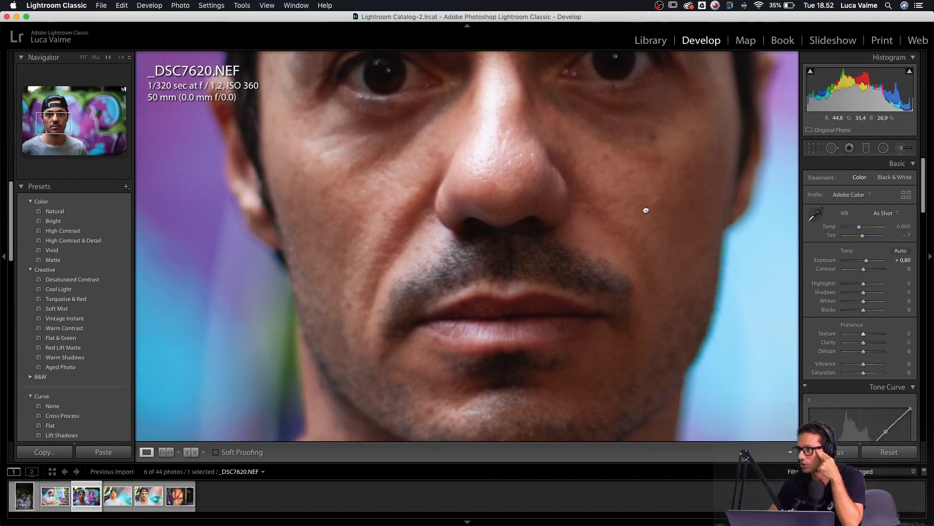
# - Set Clarity and Blacks to +1, try Shadows at -100, and settle Shadows at +16
pyautogui.moveTo(864, 344)
pyautogui.mouseDown()
pyautogui.moveTo(900, 342)
pyautogui.moveTo(861, 339)
pyautogui.moveTo(864, 346)
pyautogui.mouseUp()
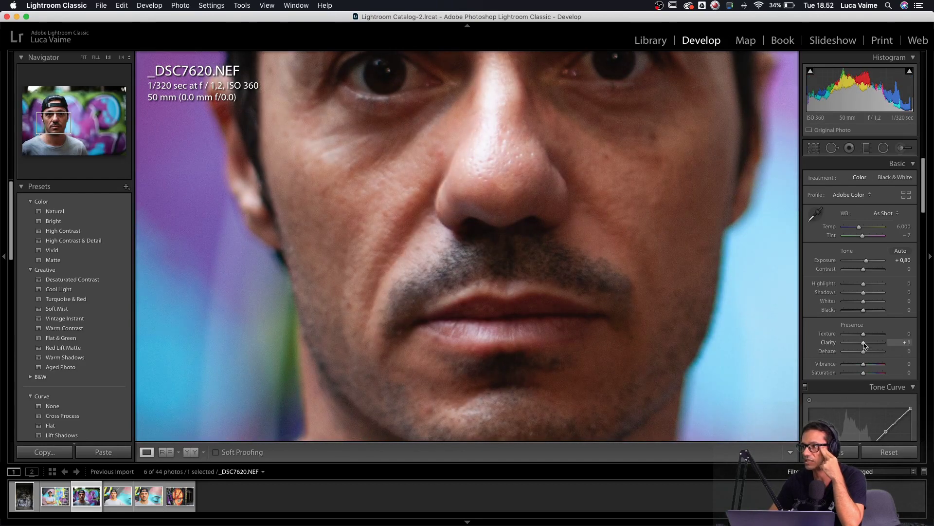
pyautogui.click(576, 280)
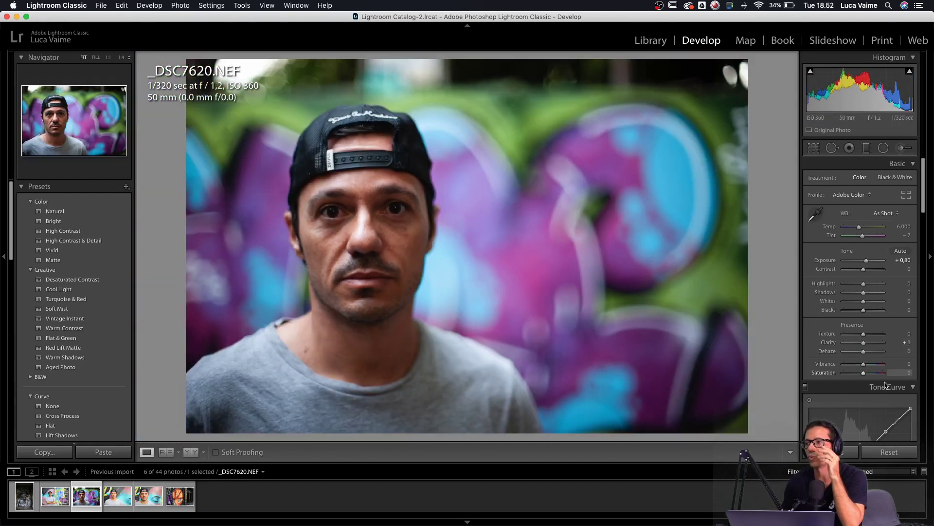
pyautogui.click(864, 310)
pyautogui.moveTo(863, 292); pyautogui.dragTo(821, 287)
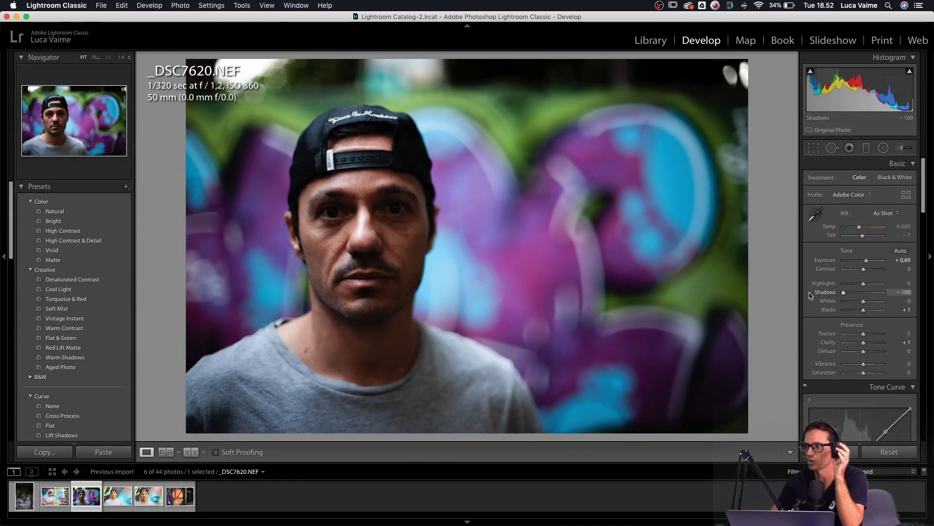
pyautogui.moveTo(847, 294); pyautogui.dragTo(822, 295)
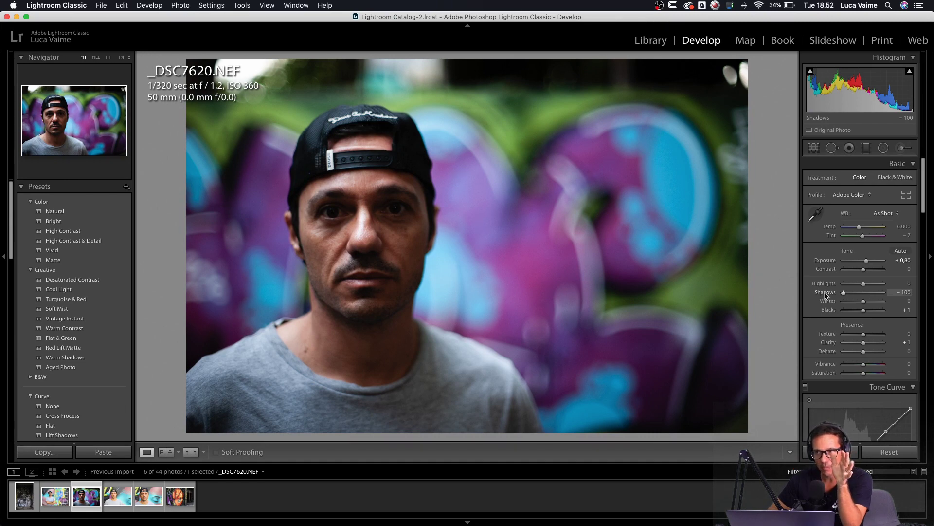
pyautogui.moveTo(834, 294); pyautogui.dragTo(868, 296)
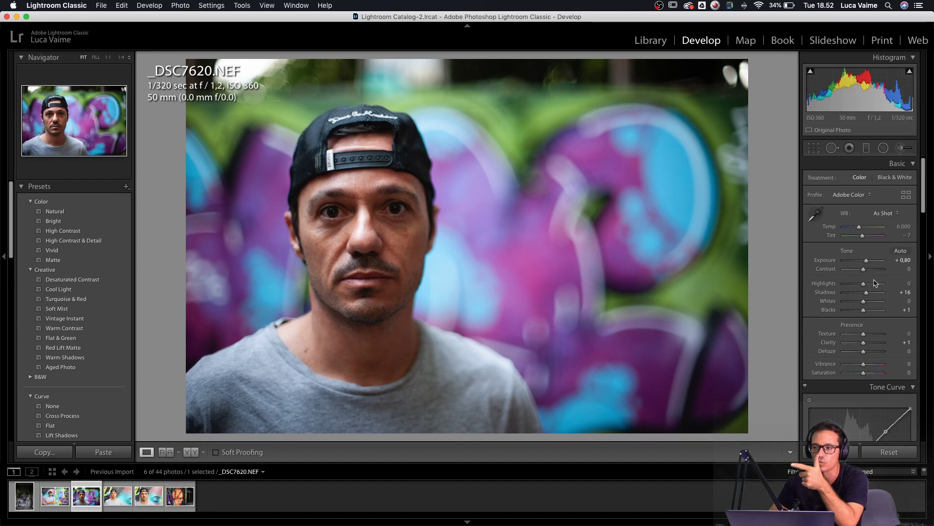
# - Try Vibrance at +45 with slightly lowered Saturation, push both to +100, and reset both to 0
pyautogui.scroll(-1, 873, 292)
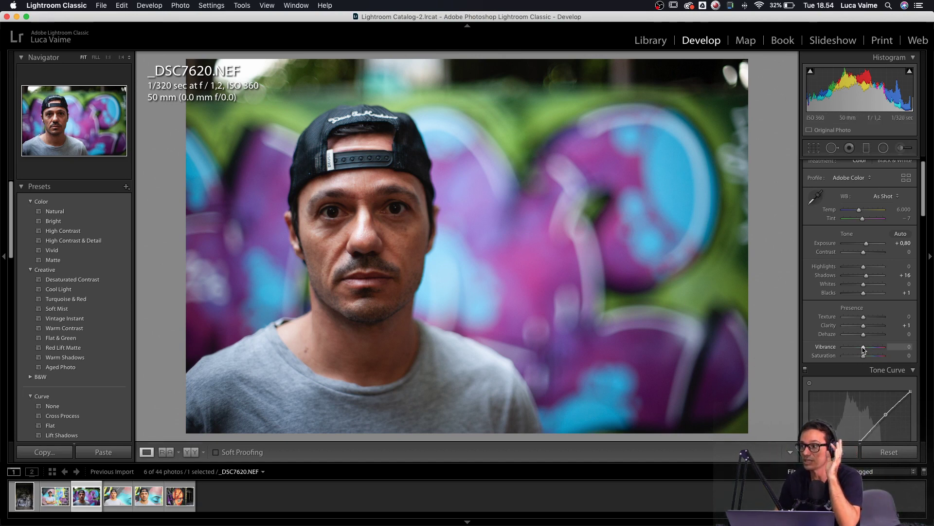
pyautogui.moveTo(864, 347); pyautogui.dragTo(872, 349)
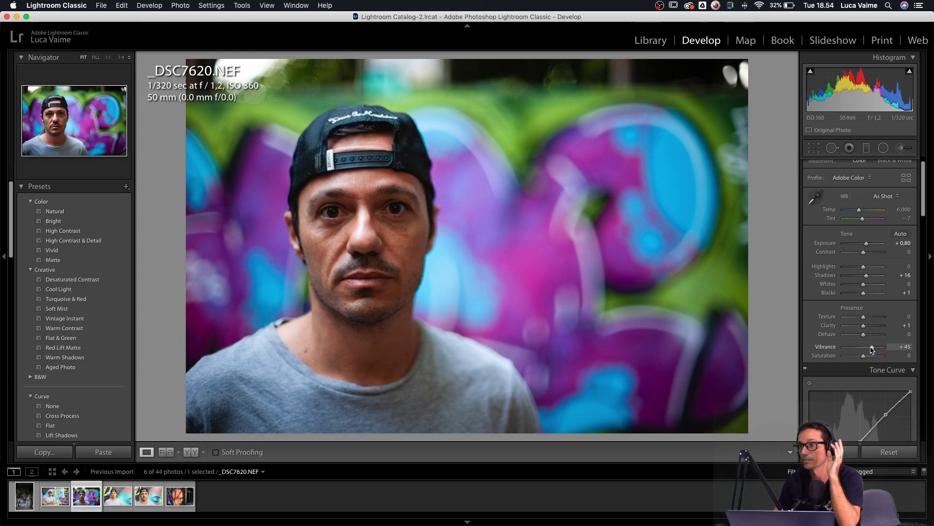
pyautogui.click(864, 359)
pyautogui.moveTo(864, 359); pyautogui.dragTo(861, 360)
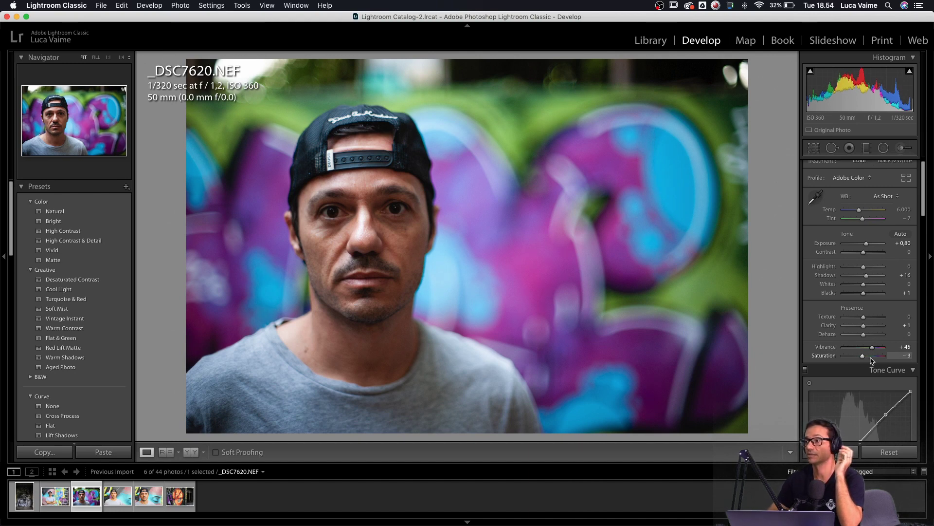
pyautogui.moveTo(872, 360); pyautogui.dragTo(931, 349)
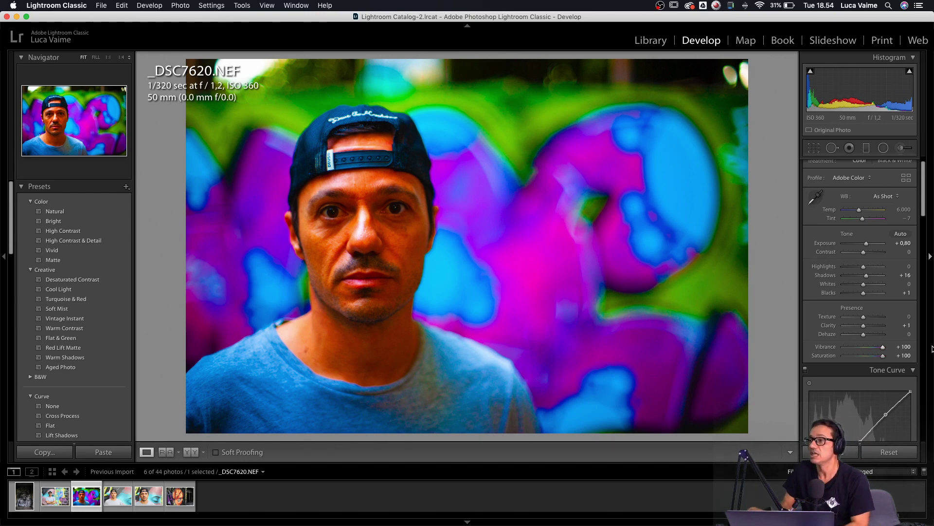
pyautogui.doubleClick(883, 348)
pyautogui.doubleClick(883, 356)
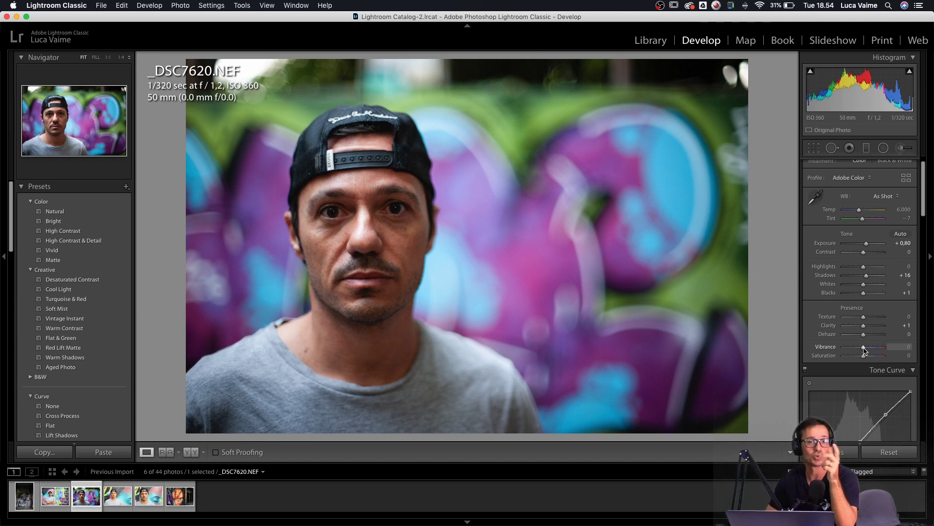
# - Set Vibrance to +82 and Saturation to -17, and check the graffiti colours at full magnification
pyautogui.moveTo(864, 350)
pyautogui.mouseDown()
pyautogui.moveTo(886, 349)
pyautogui.moveTo(874, 348)
pyautogui.mouseUp()
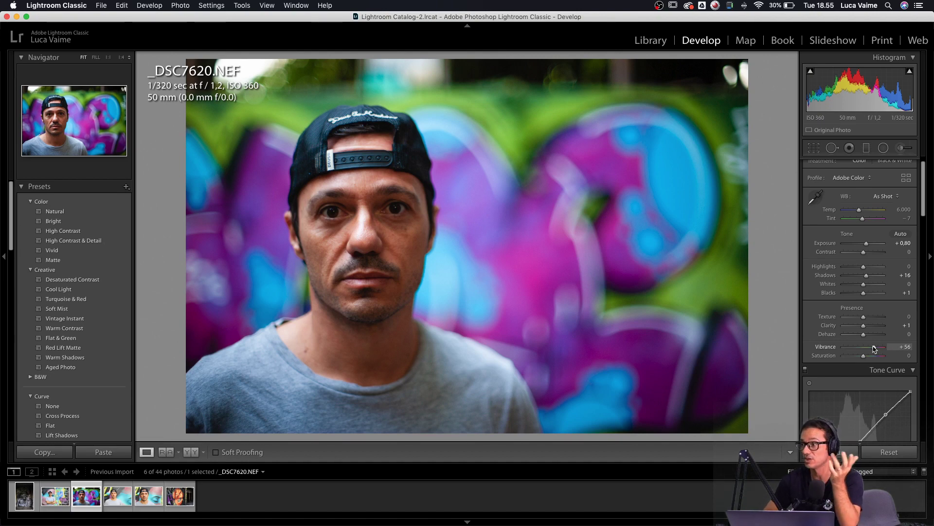
pyautogui.moveTo(874, 349)
pyautogui.mouseDown()
pyautogui.moveTo(932, 348)
pyautogui.moveTo(847, 348)
pyautogui.moveTo(882, 348)
pyautogui.moveTo(859, 358)
pyautogui.mouseUp()
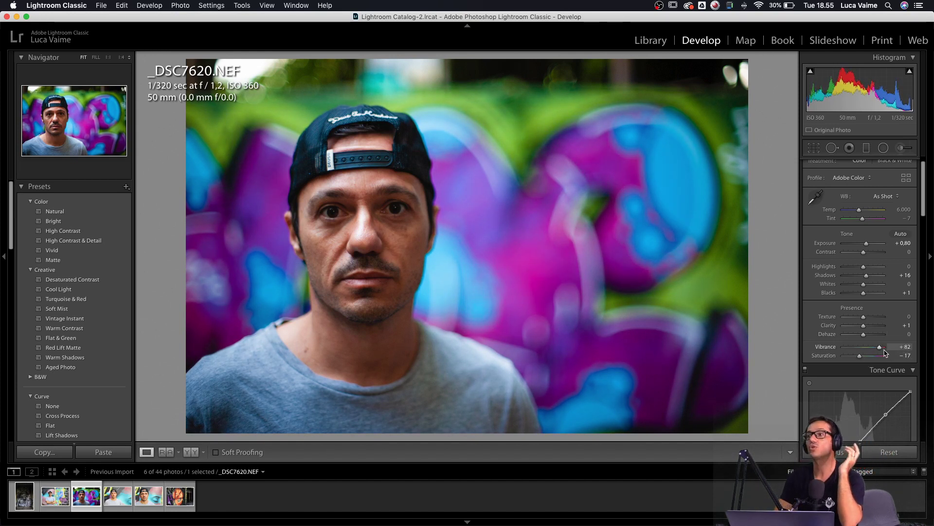
pyautogui.click(582, 223)
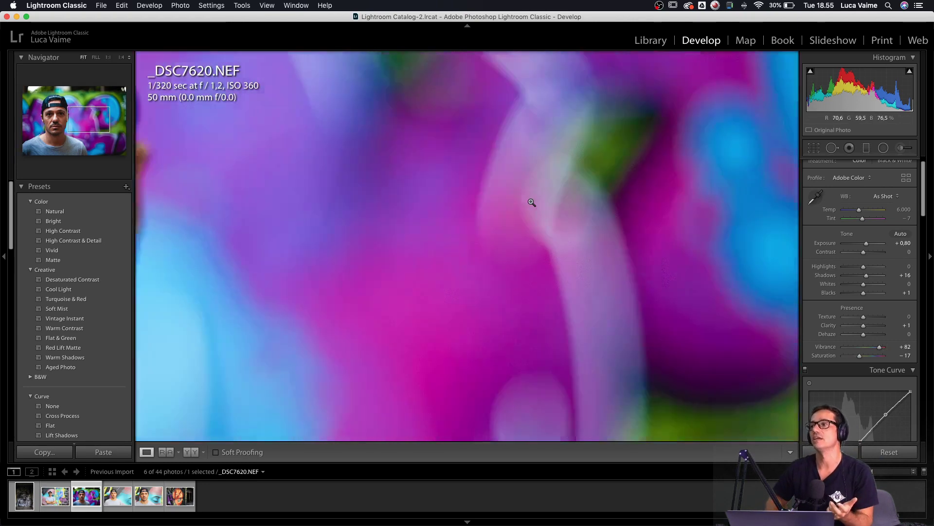
pyautogui.click(531, 202)
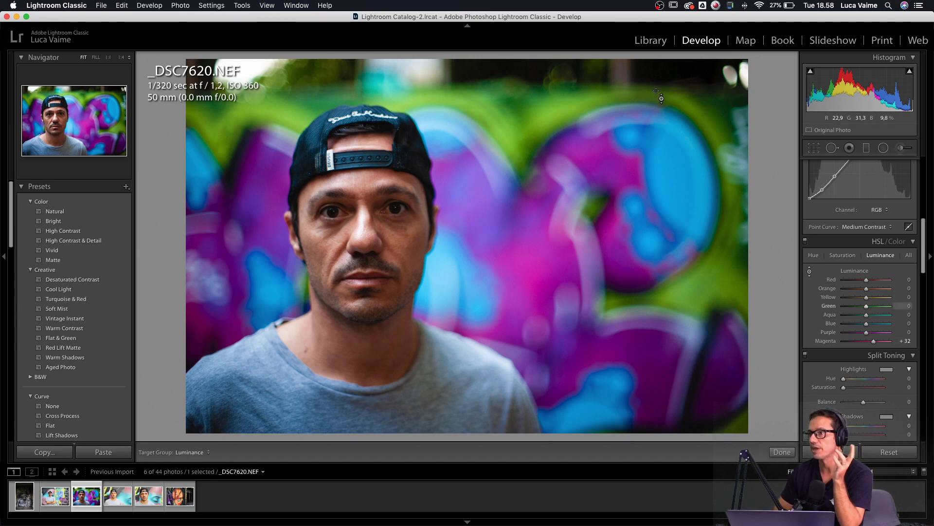
# - Crop the portrait slightly tighter at its original aspect ratio, trimming the dark upper edge and repositioning the man in the frame
pyautogui.press('r')
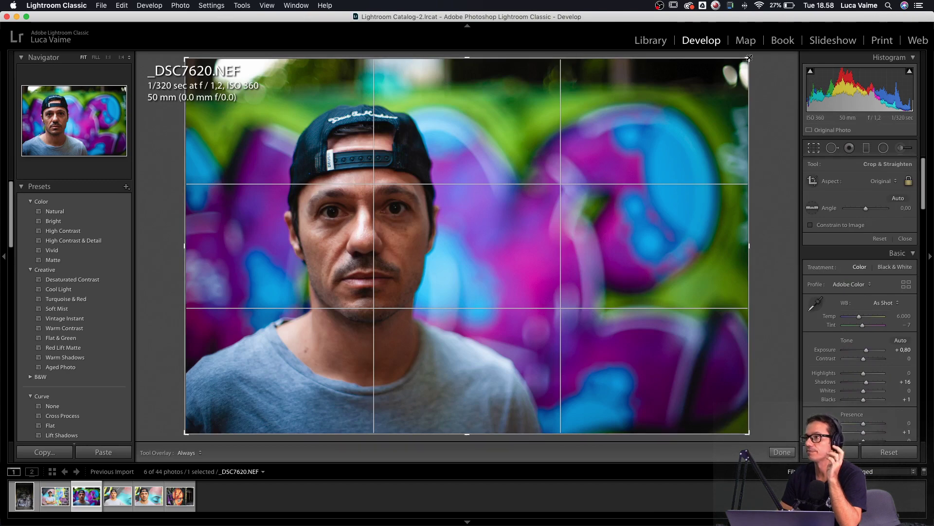
pyautogui.moveTo(749, 58); pyautogui.dragTo(734, 73)
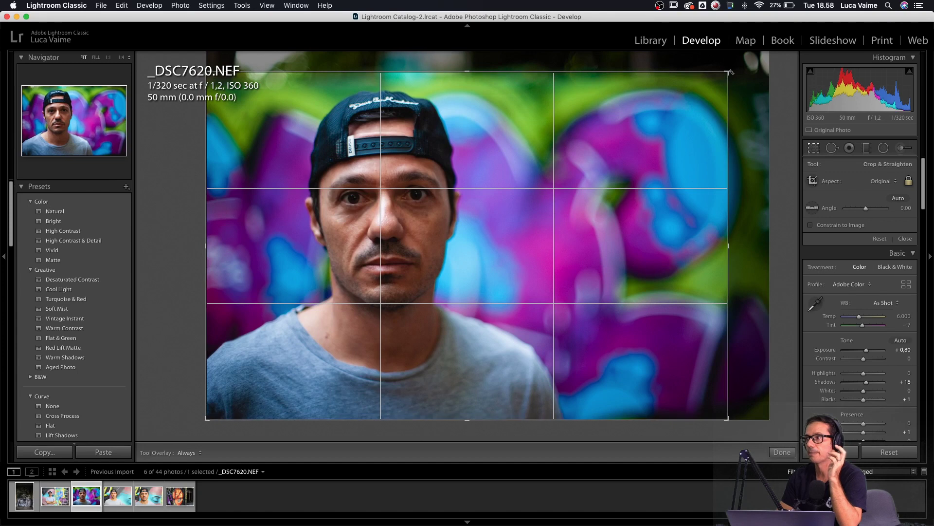
pyautogui.moveTo(634, 154); pyautogui.dragTo(622, 150)
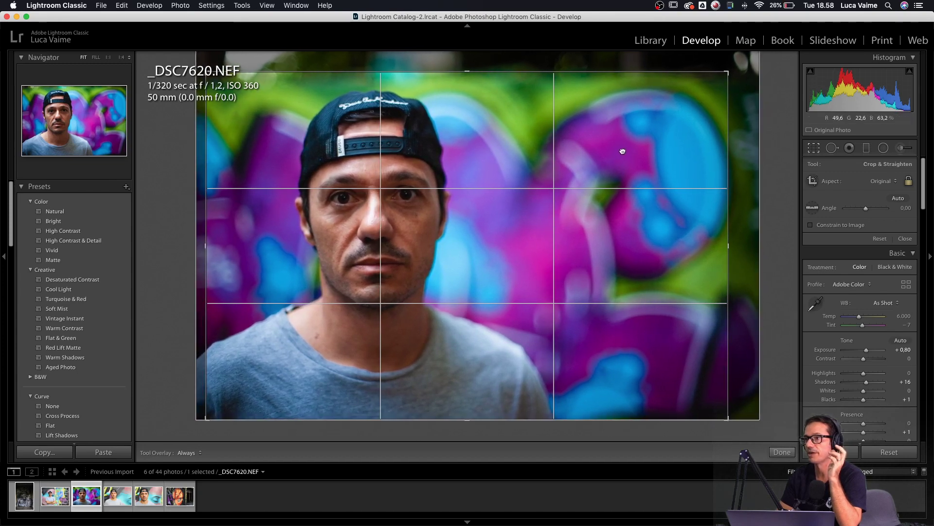
pyautogui.press('Return')
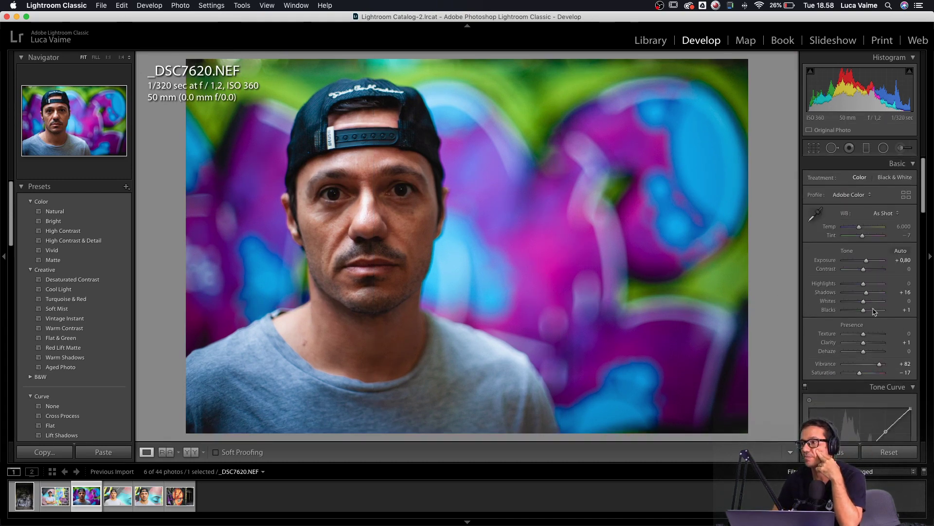
# - Examine the sharpening and noise reduction settings, and inspect the face, cap and background edges at full magnification for colour fringing
pyautogui.scroll(-15, 866, 321)
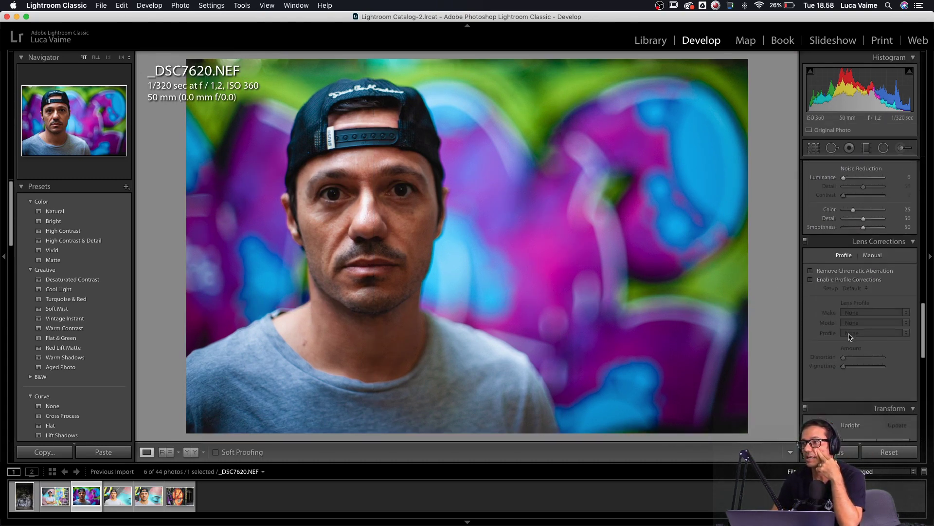
pyautogui.scroll(5, 850, 337)
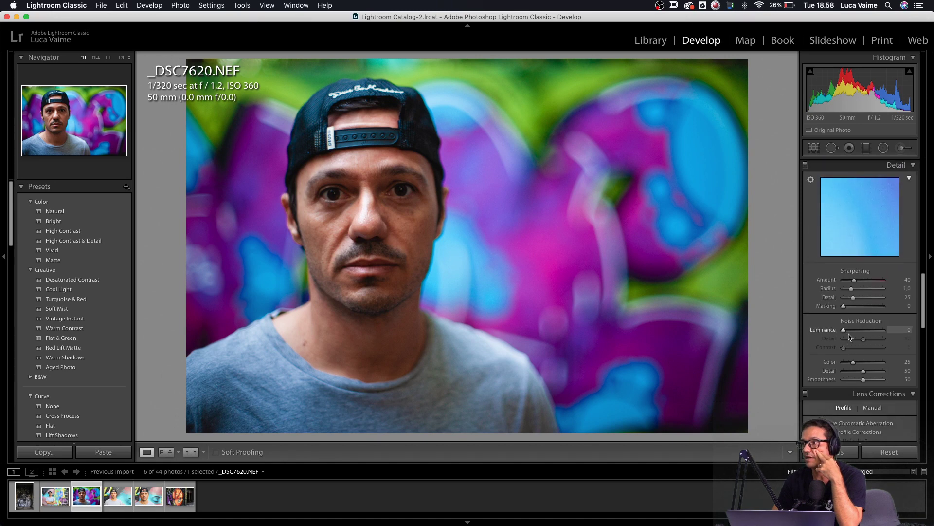
pyautogui.scroll(1, 850, 337)
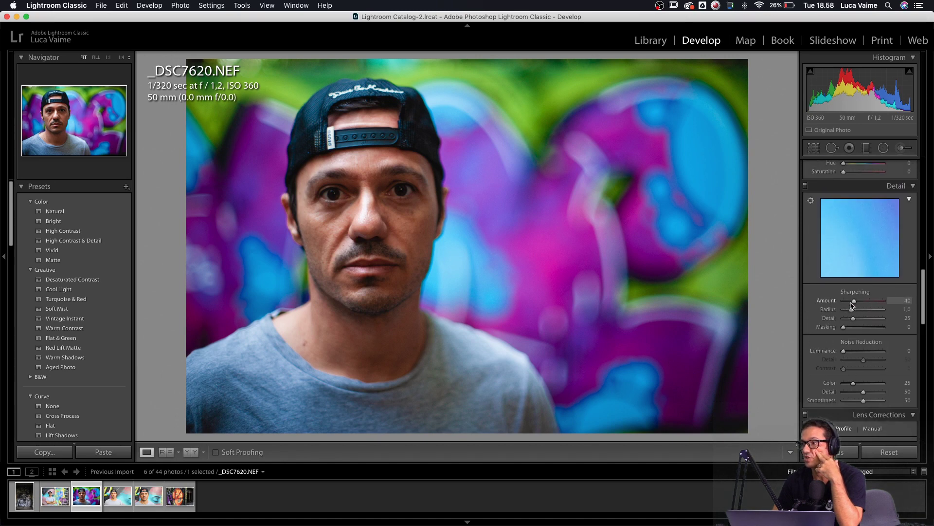
pyautogui.scroll(-8, 851, 305)
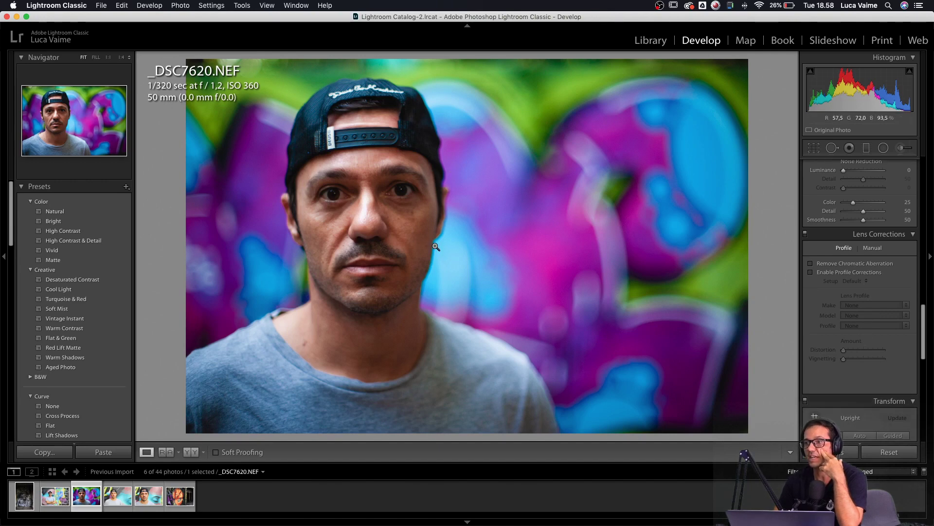
pyautogui.click(387, 275)
pyautogui.moveTo(494, 217); pyautogui.dragTo(441, 384)
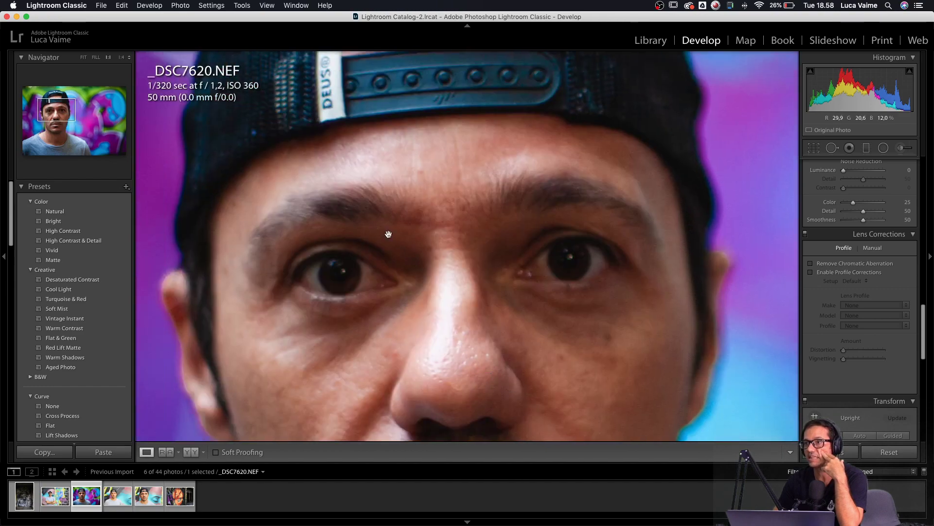
pyautogui.moveTo(388, 234); pyautogui.dragTo(452, 337)
pyautogui.moveTo(396, 177); pyautogui.dragTo(412, 222)
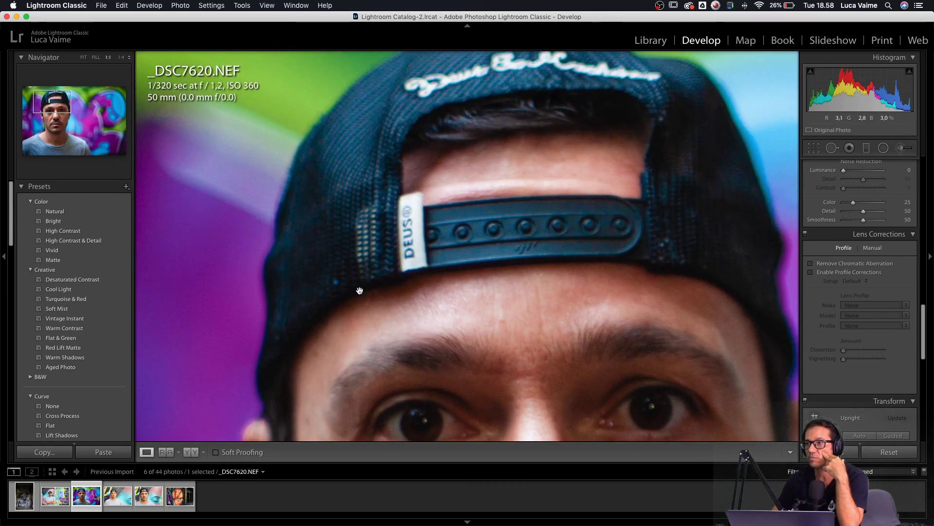
pyautogui.moveTo(360, 290); pyautogui.dragTo(526, 177)
pyautogui.moveTo(475, 329); pyautogui.dragTo(490, 191)
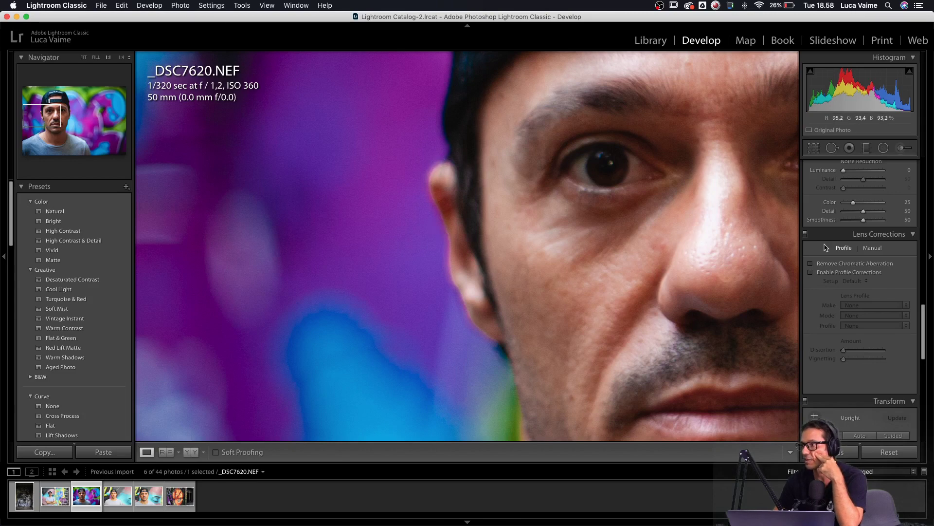
# - Turn on Remove Chromatic Aberration, try the lens profile corrections, and check the manual Defringe controls against the face edges
pyautogui.click(811, 264)
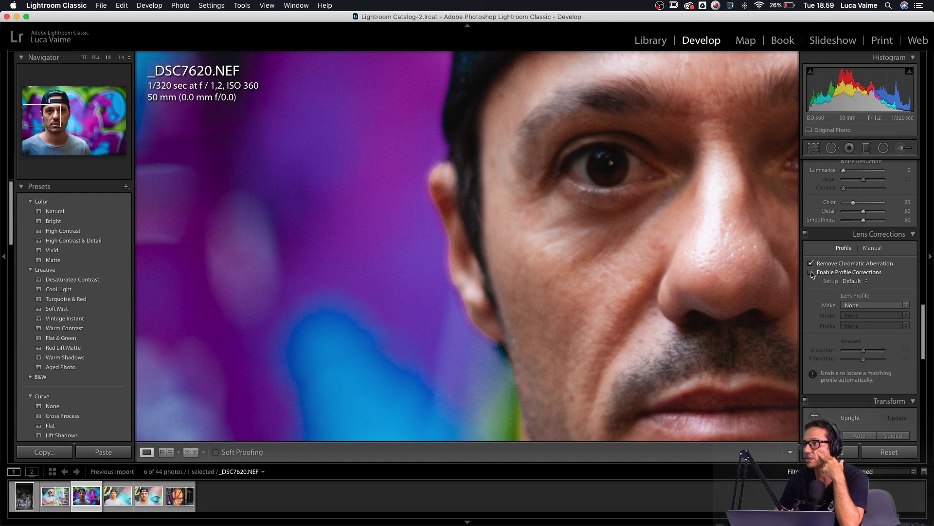
pyautogui.click(812, 273)
pyautogui.click(873, 249)
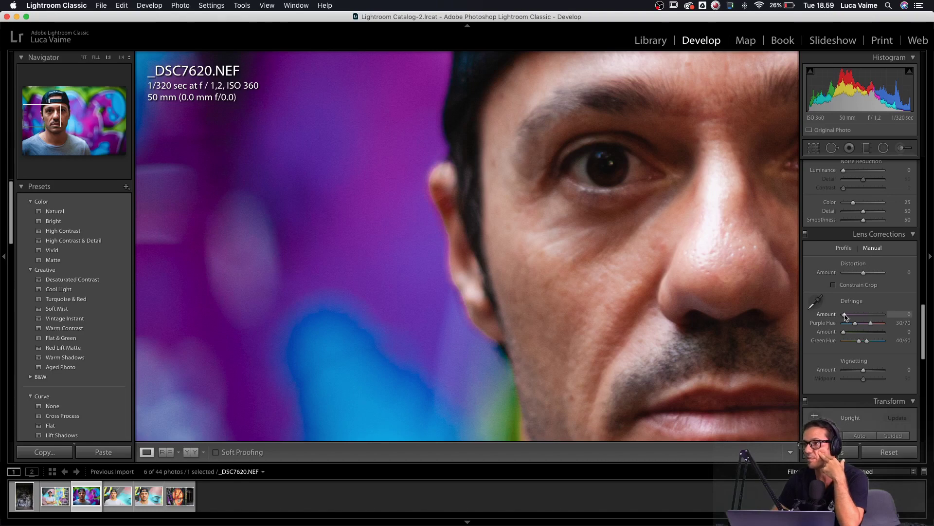
pyautogui.moveTo(846, 316); pyautogui.dragTo(777, 322)
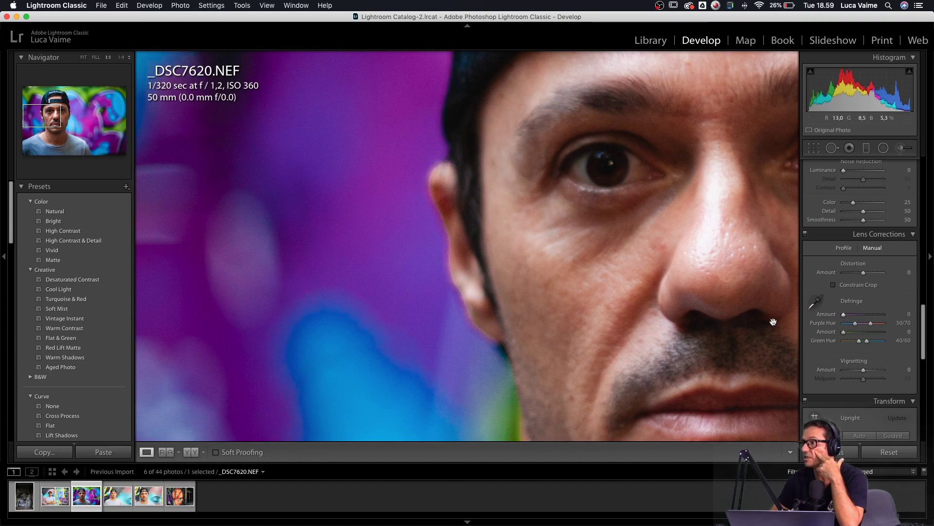
pyautogui.click(594, 255)
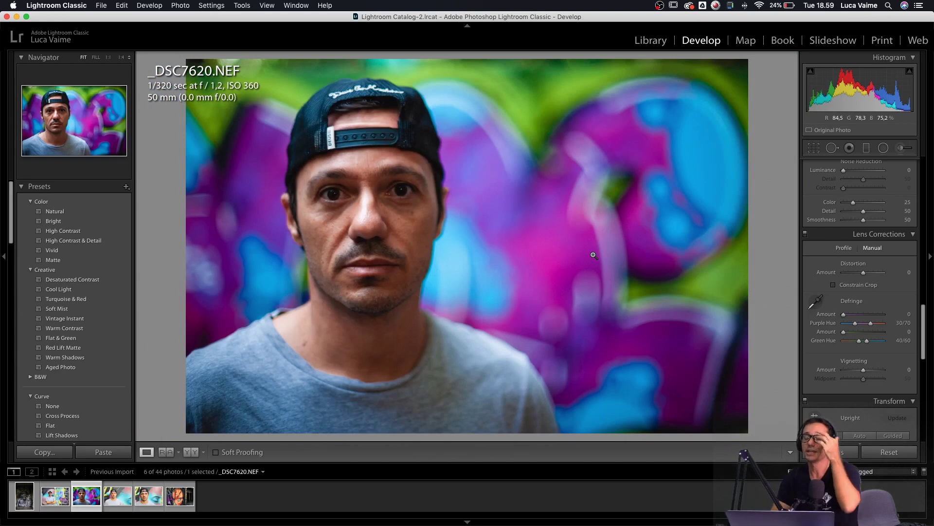
# - Start exporting _DSC7620.NEF from the Library and set the export folder to the Desktop
pyautogui.click(651, 40)
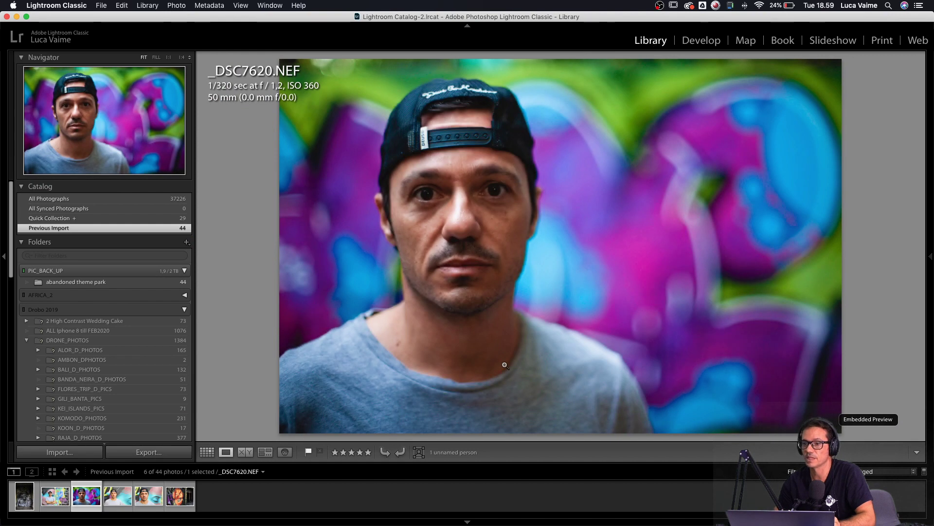
pyautogui.click(149, 452)
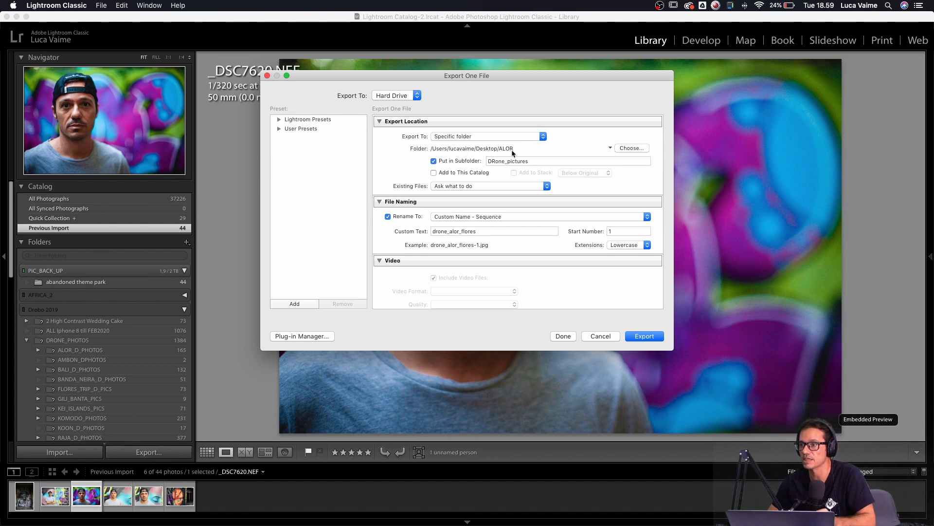
pyautogui.click(627, 148)
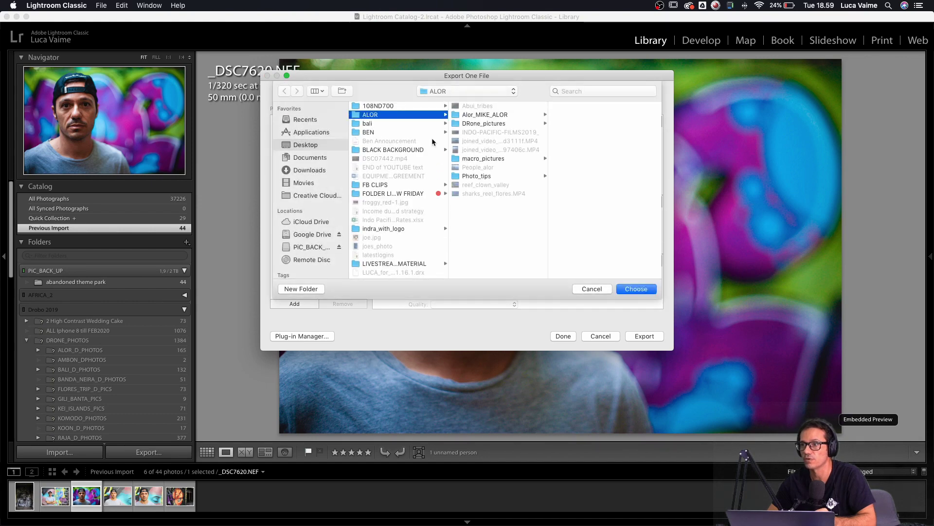
pyautogui.click(306, 145)
pyautogui.click(630, 289)
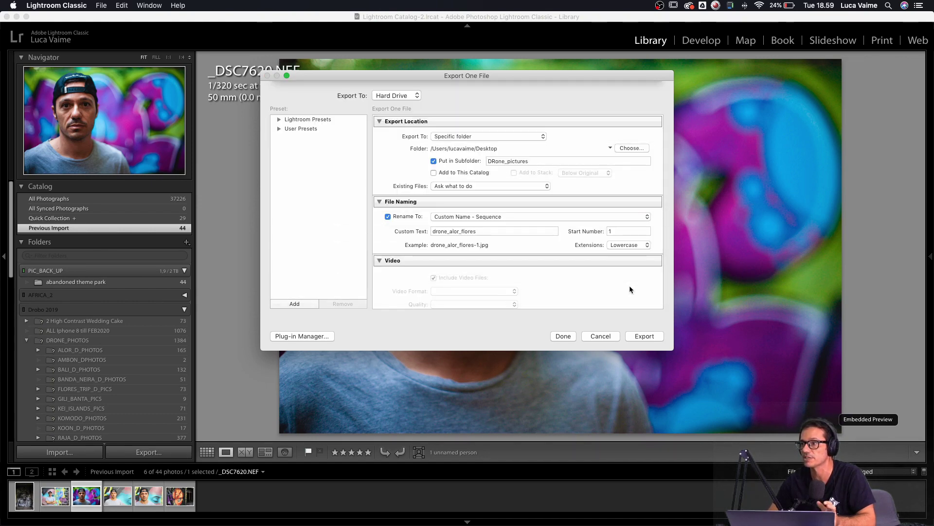
# - Name the export subfolder Profile_pictures
pyautogui.click(535, 162)
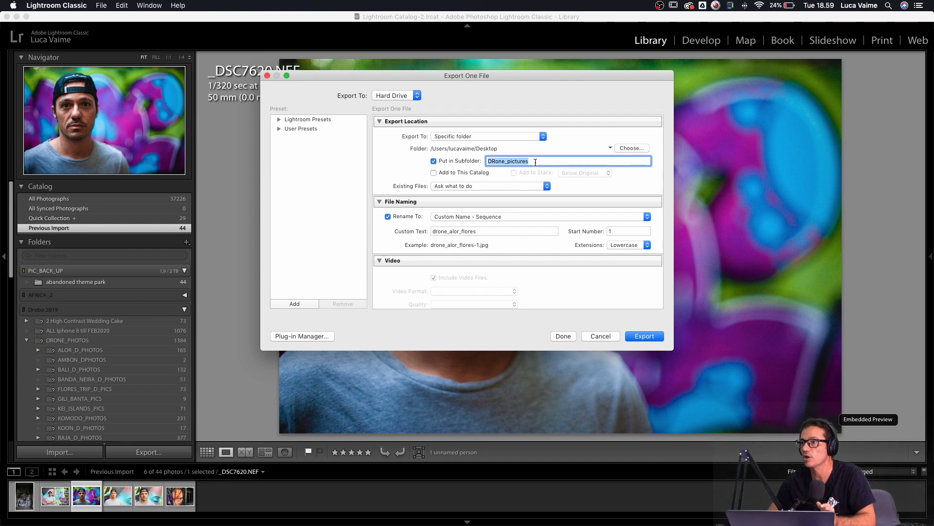
pyautogui.write('Pro')
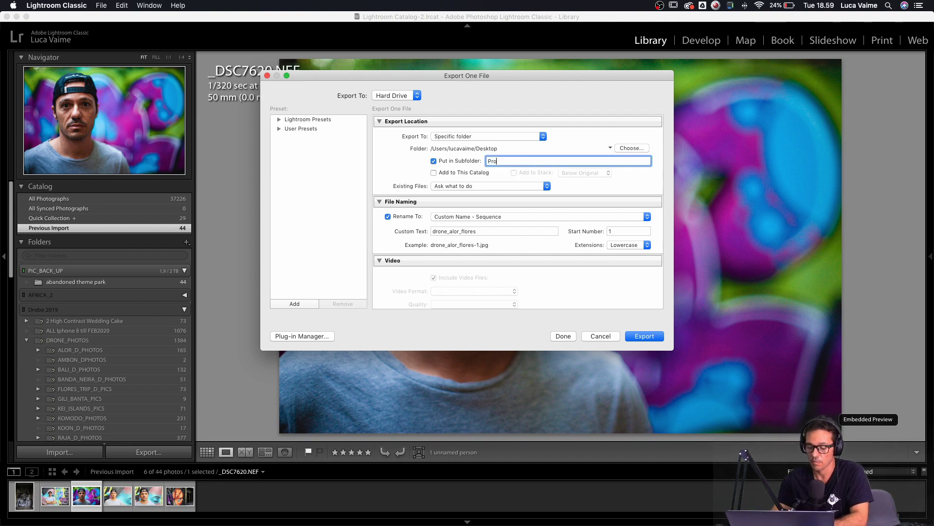
pyautogui.write('file')
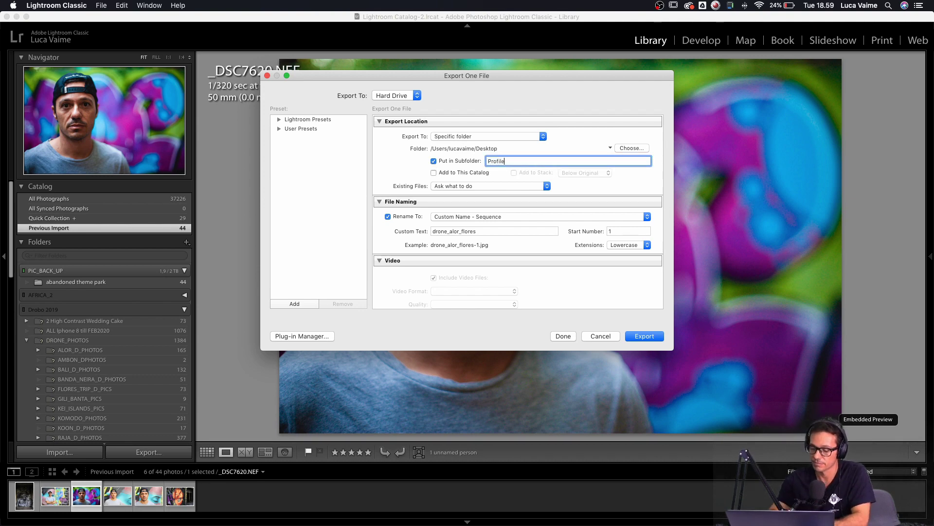
pyautogui.write('_pictures')
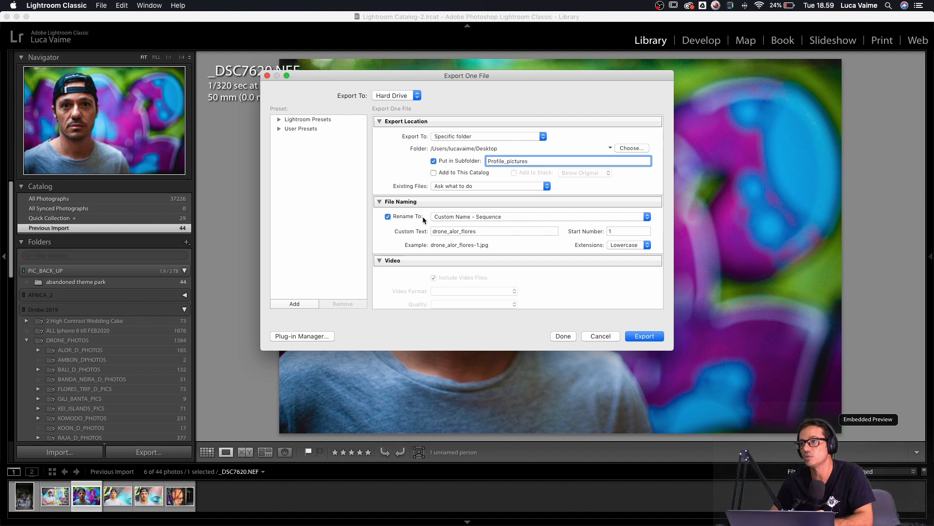
# - Set the custom file name text to the photographer's first name followed by _profile_pic_theme_park
pyautogui.press('Tab')
pyautogui.write('Luca')
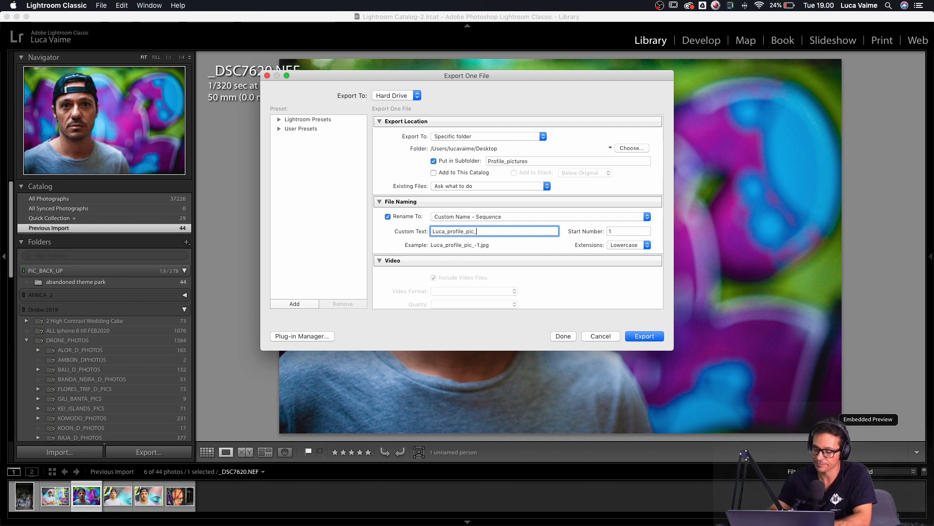
pyautogui.write('_profile_pic_theme_poark')
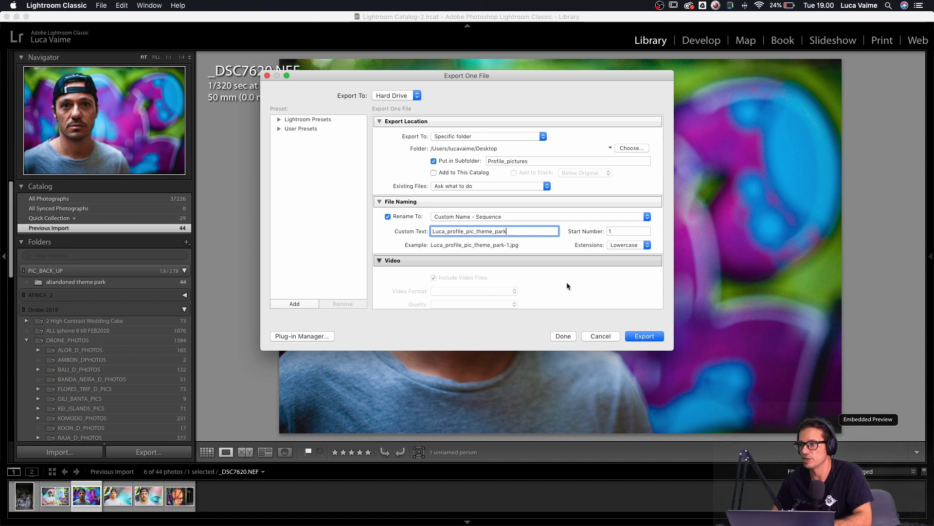
# - Review the export's file format and image sizing settings, switching Resize to Fit off and back on
pyautogui.scroll(-3, 566, 285)
pyautogui.scroll(-5, 567, 287)
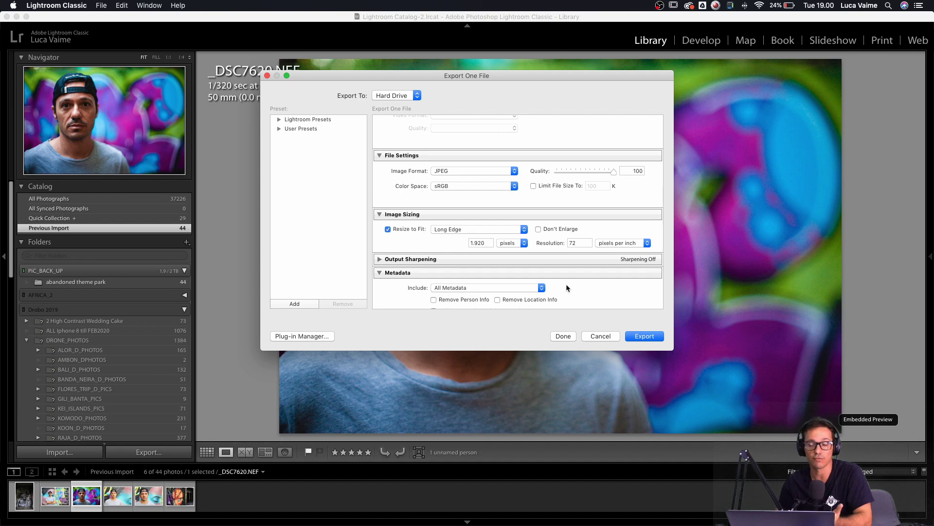
pyautogui.click(387, 229)
pyautogui.click(387, 229)
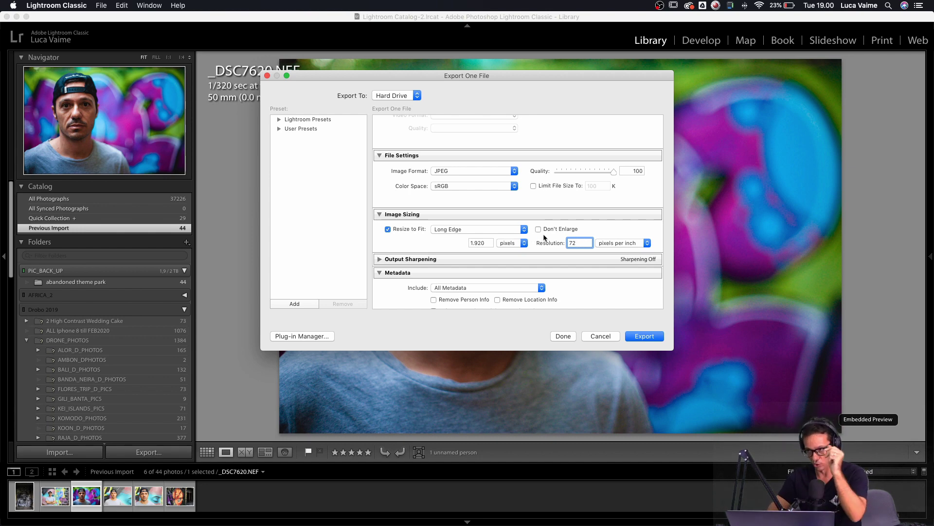
# - Try adding the Simple Copyright Watermark to the export, and switch watermarking off again
pyautogui.scroll(-5, 560, 256)
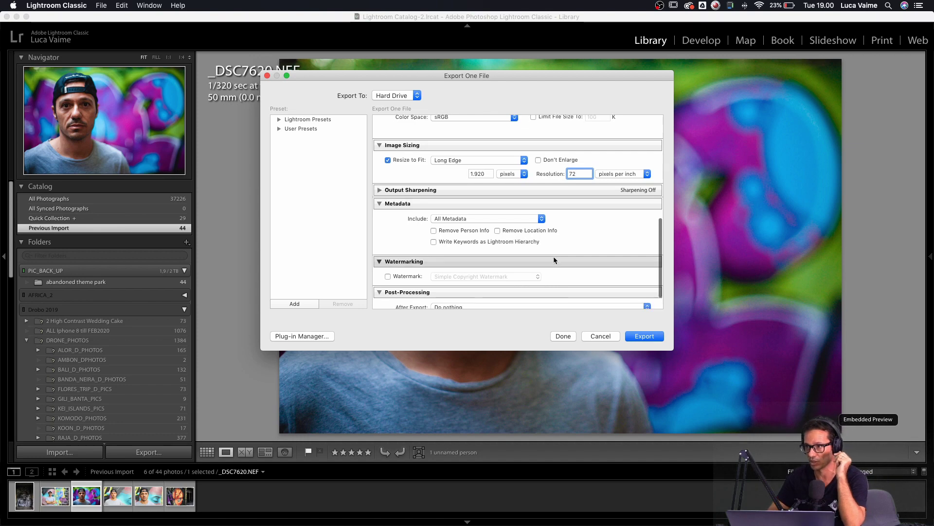
pyautogui.scroll(2, 554, 261)
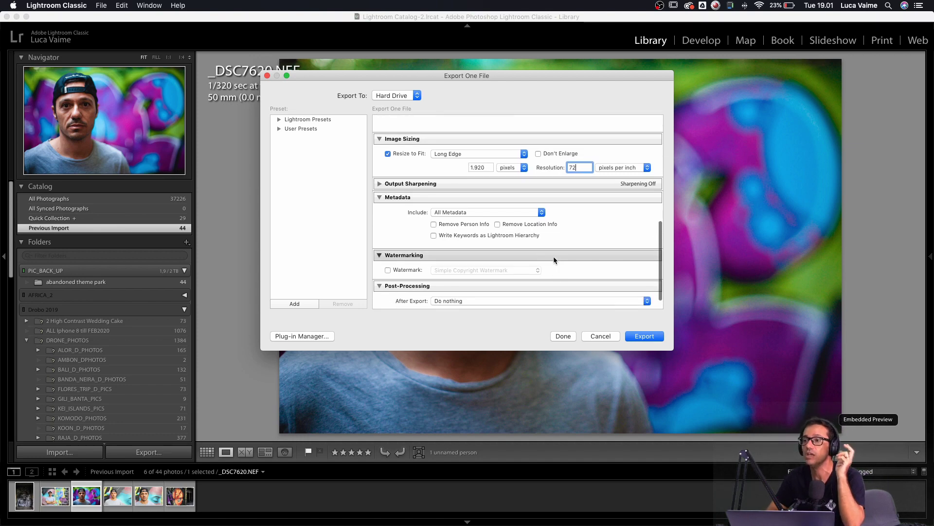
pyautogui.click(388, 269)
pyautogui.click(453, 271)
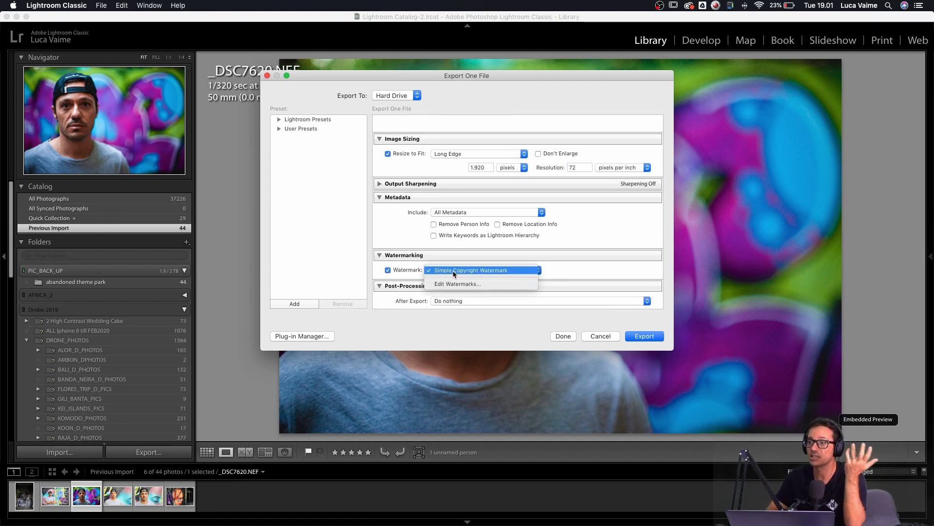
pyautogui.click(453, 271)
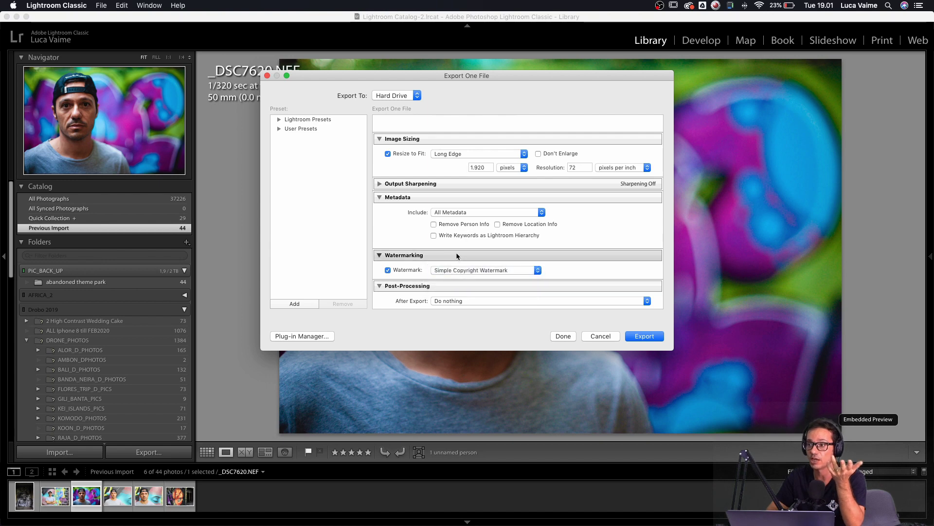
pyautogui.click(388, 270)
# - Recheck all export settings from location to post-processing, and export the portrait as a JPEG
pyautogui.scroll(-3, 497, 267)
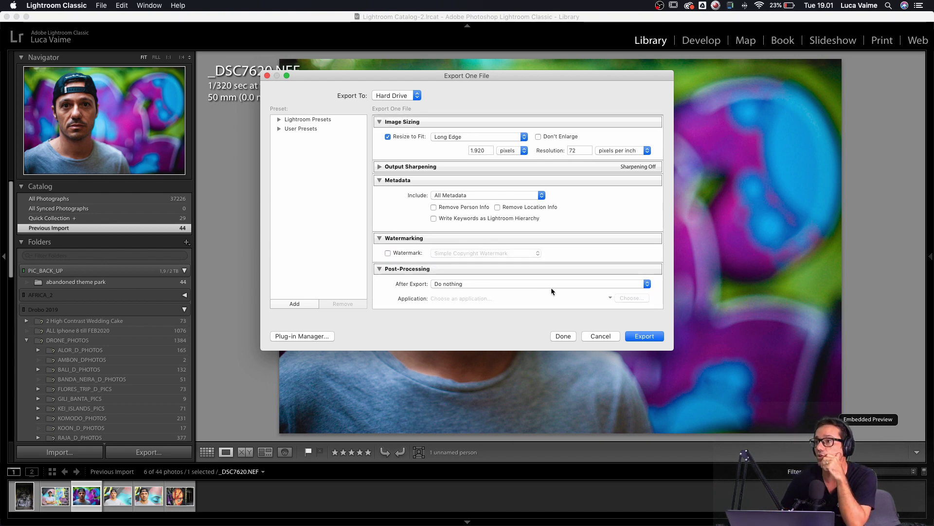
pyautogui.scroll(3, 579, 198)
pyautogui.scroll(5, 579, 197)
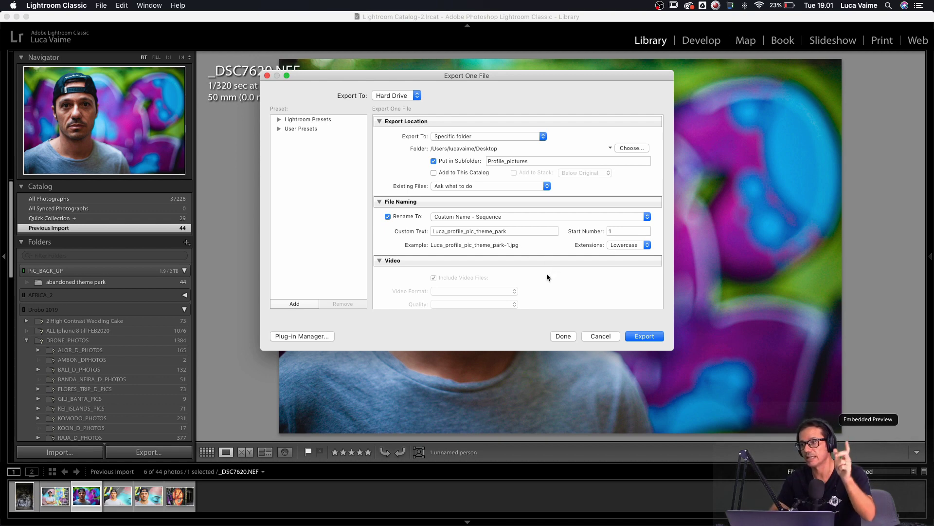
pyautogui.scroll(-8, 547, 275)
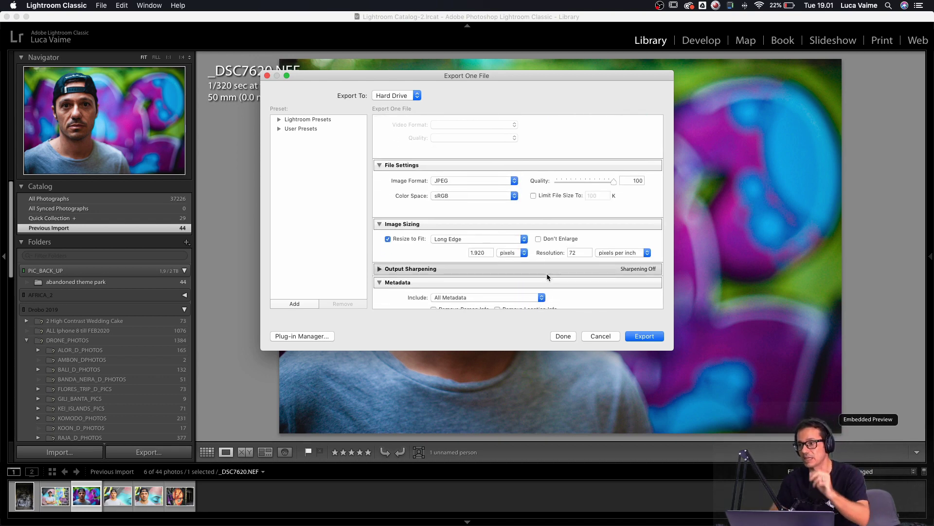
pyautogui.scroll(-6, 563, 273)
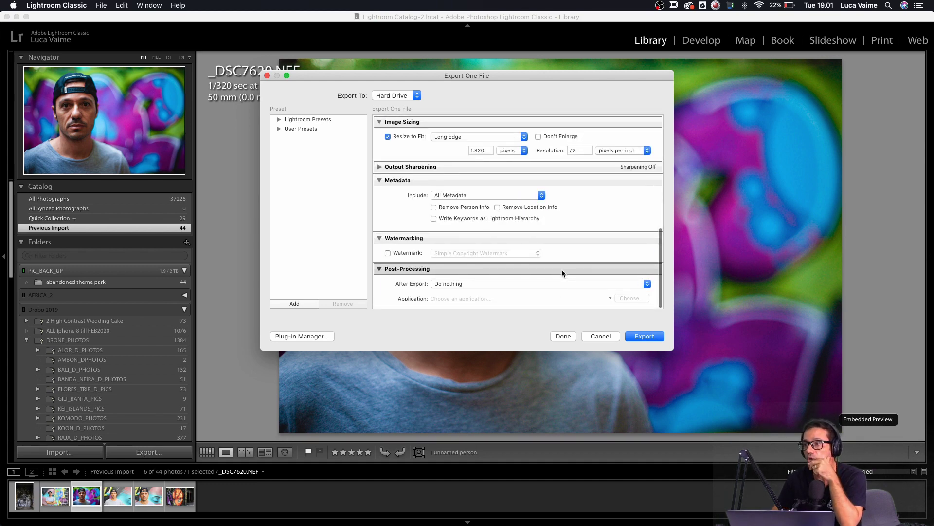
pyautogui.click(645, 336)
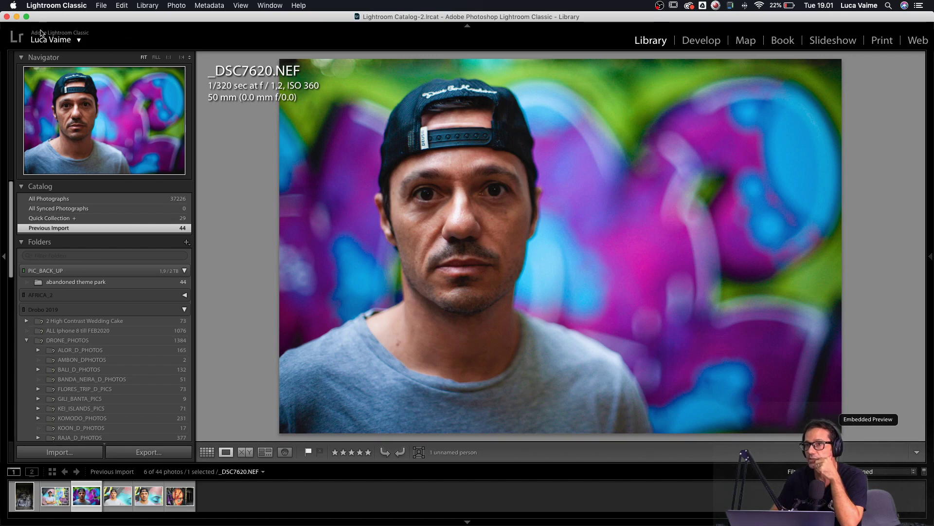
# - Minimize Lightroom and, in Finder, check the exported portrait JPEG in the Desktop's Profile_pictures folder
pyautogui.click(18, 17)
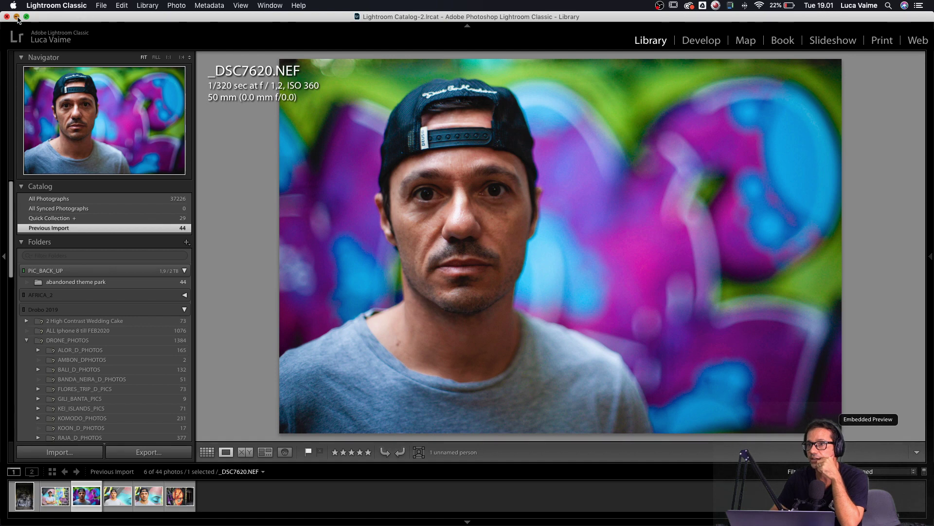
pyautogui.moveTo(117, 523)
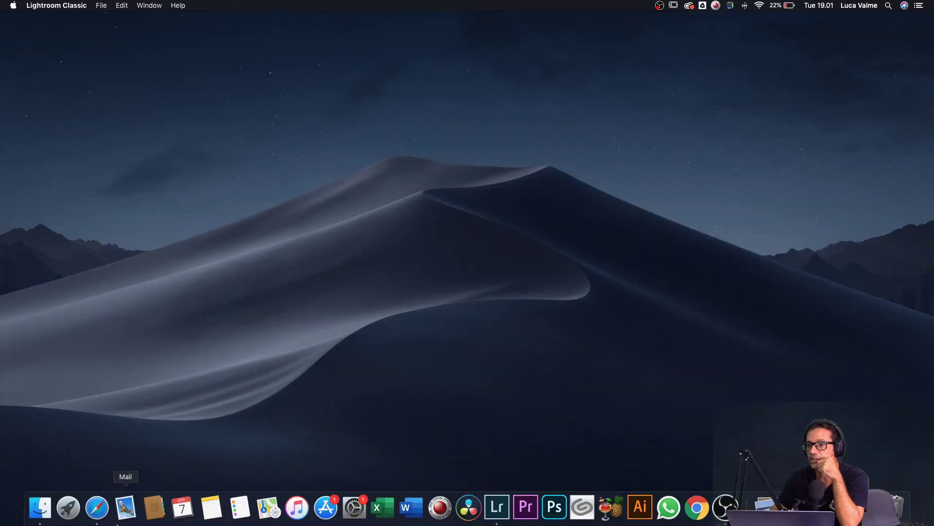
pyautogui.click(46, 513)
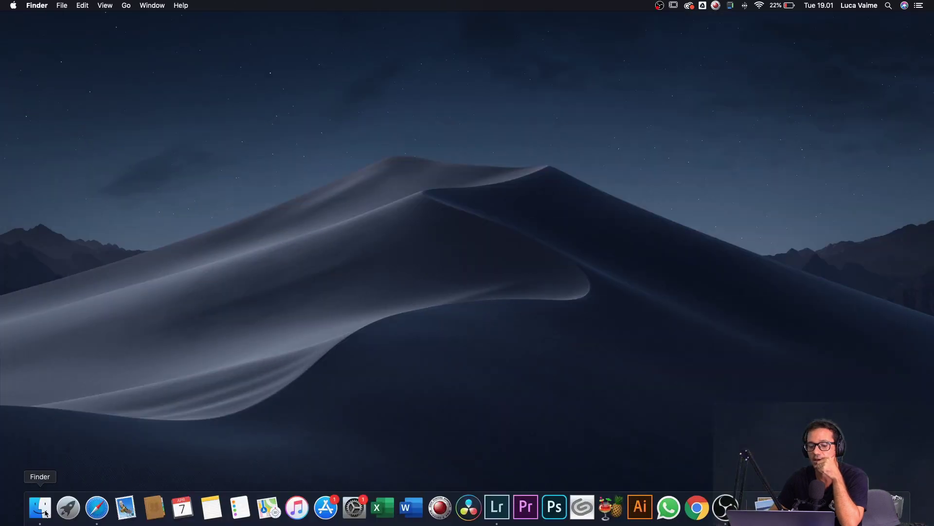
pyautogui.click(41, 508)
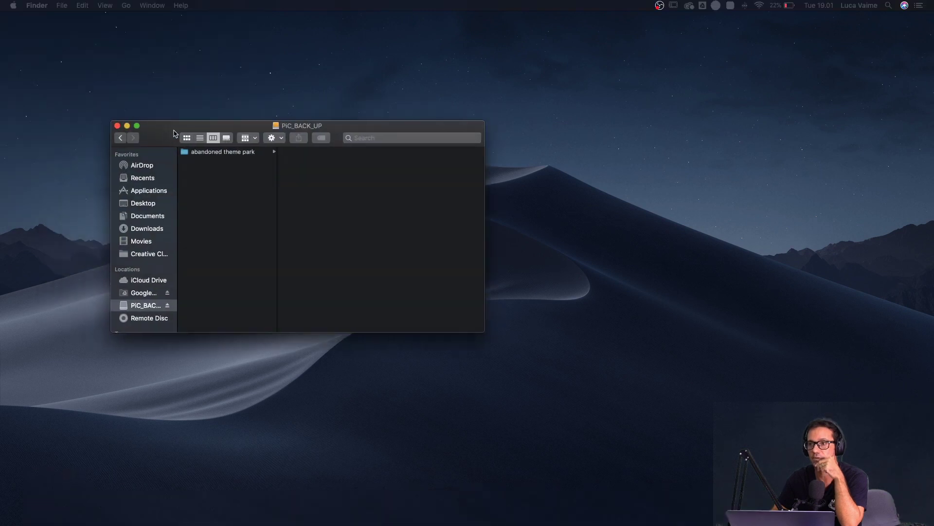
pyautogui.click(155, 202)
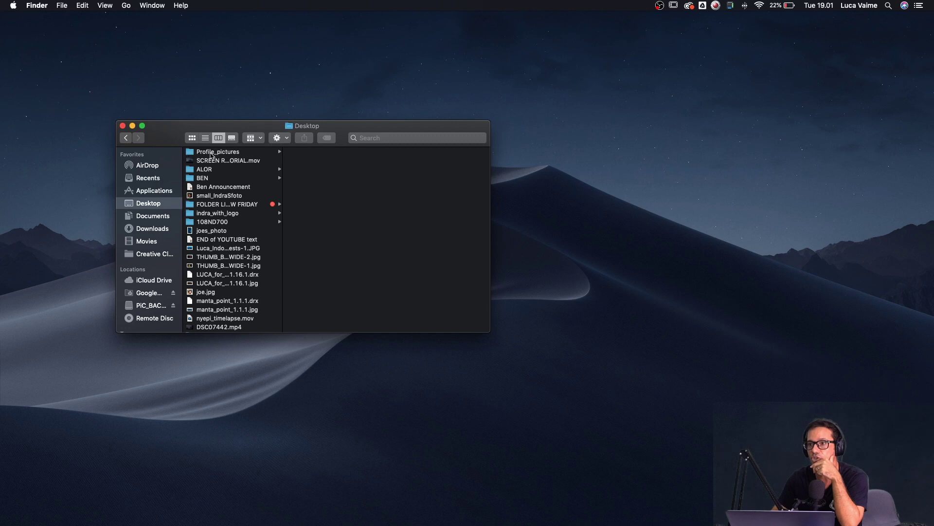
pyautogui.click(211, 154)
pyautogui.click(310, 157)
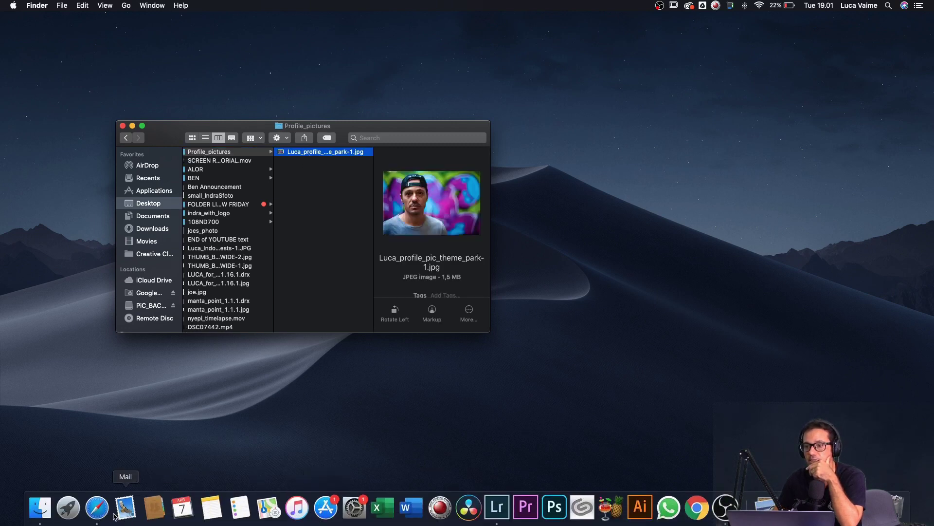
# - Switch to Safari and open the profile picture update options on the photographer's own Facebook profile
pyautogui.click(98, 510)
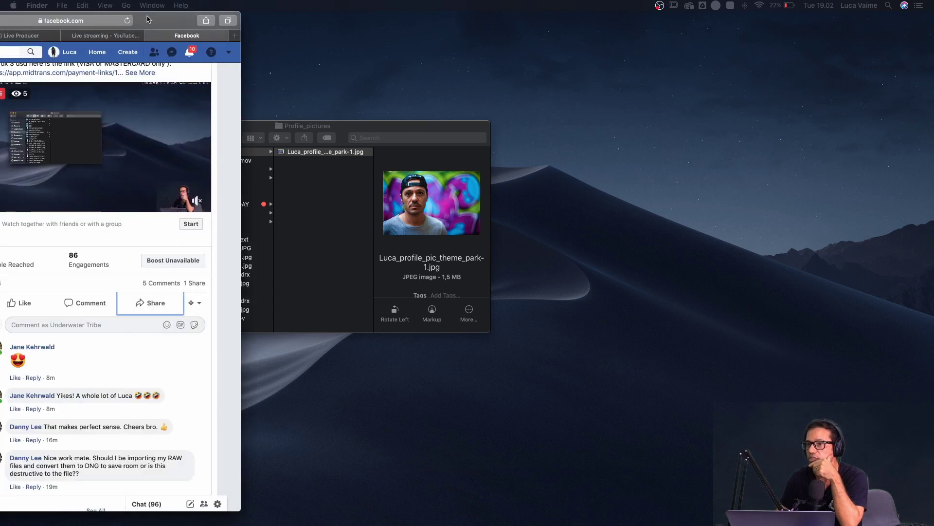
pyautogui.moveTo(209, 18); pyautogui.dragTo(601, 29)
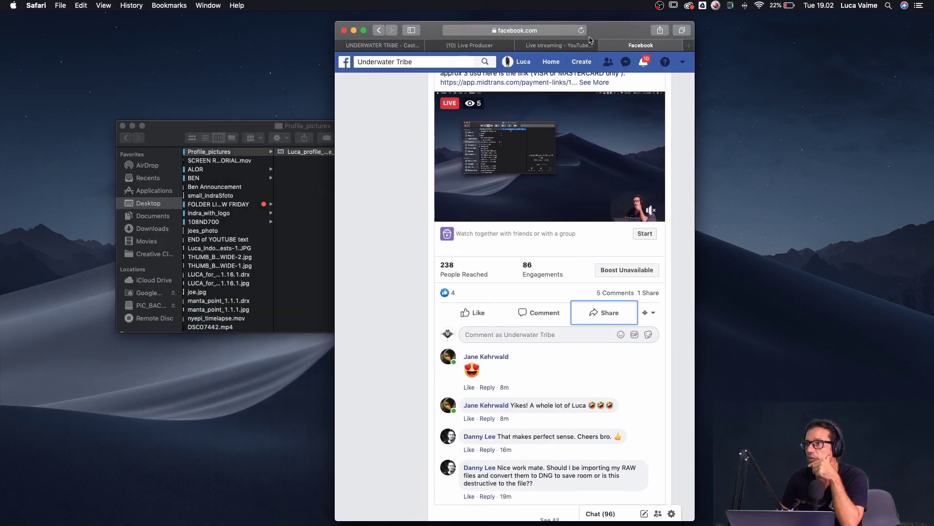
pyautogui.click(522, 62)
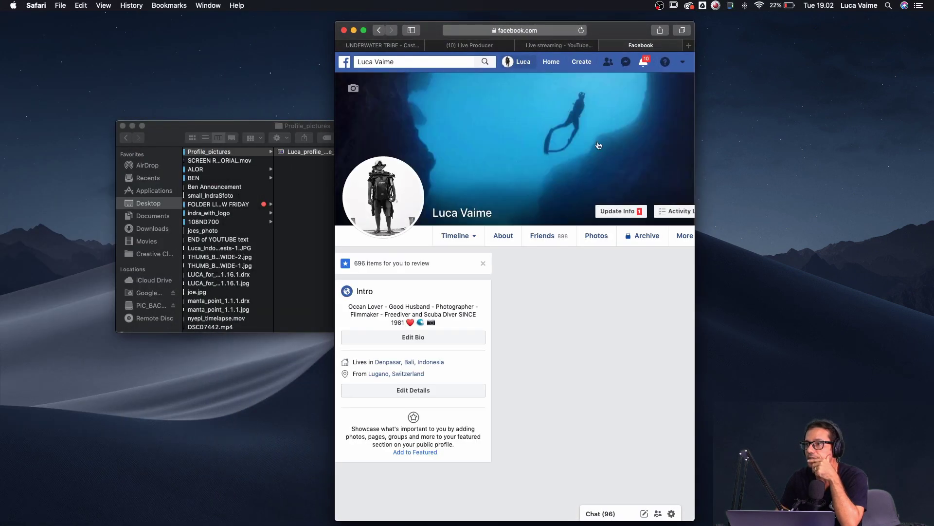
pyautogui.click(379, 201)
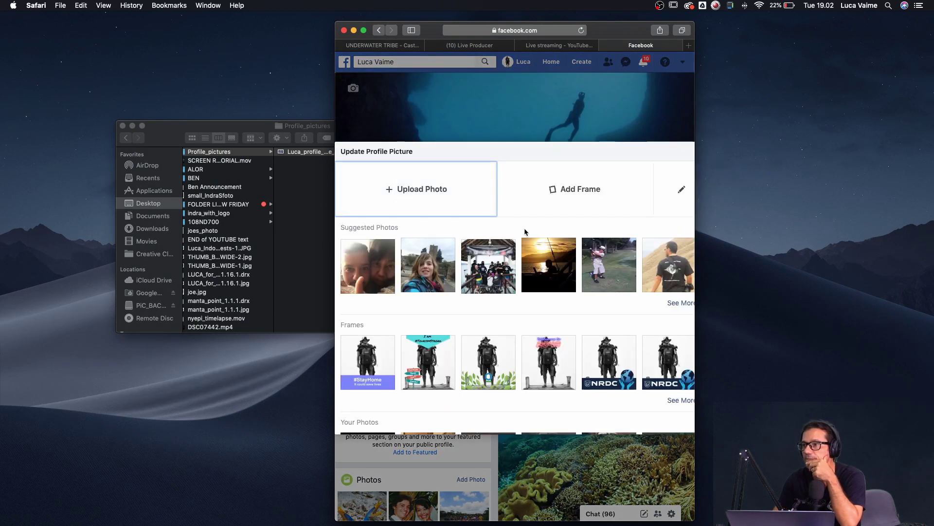
# - Upload the exported theme park portrait JPEG from the Desktop's Profile_pictures folder as the new profile picture
pyautogui.click(417, 191)
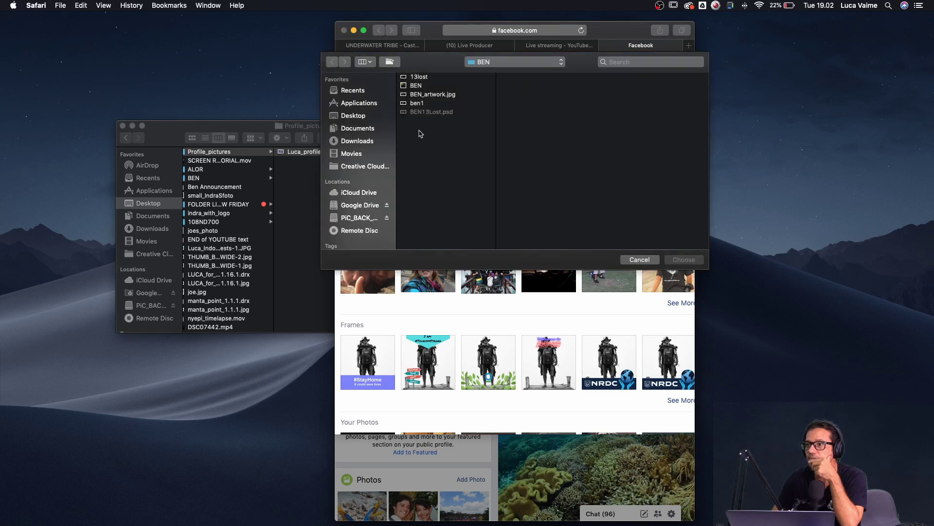
pyautogui.click(359, 118)
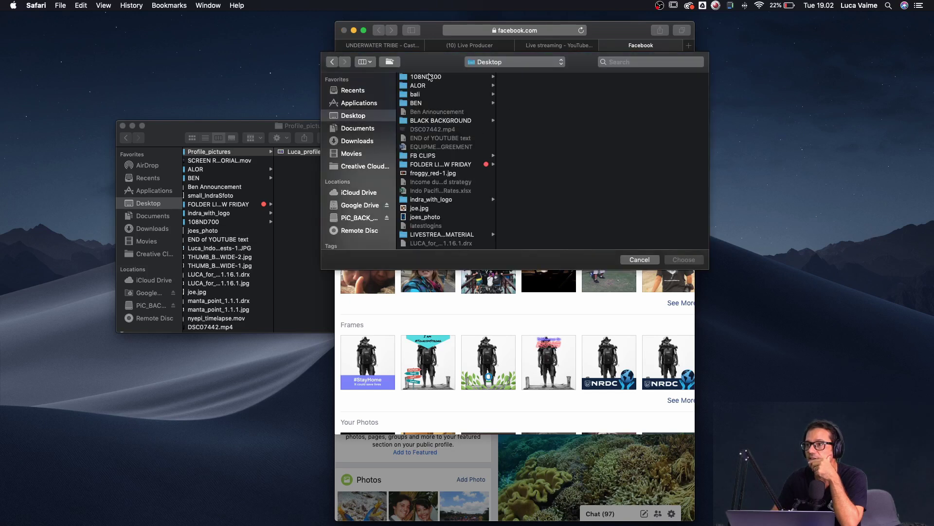
pyautogui.scroll(-10, 437, 126)
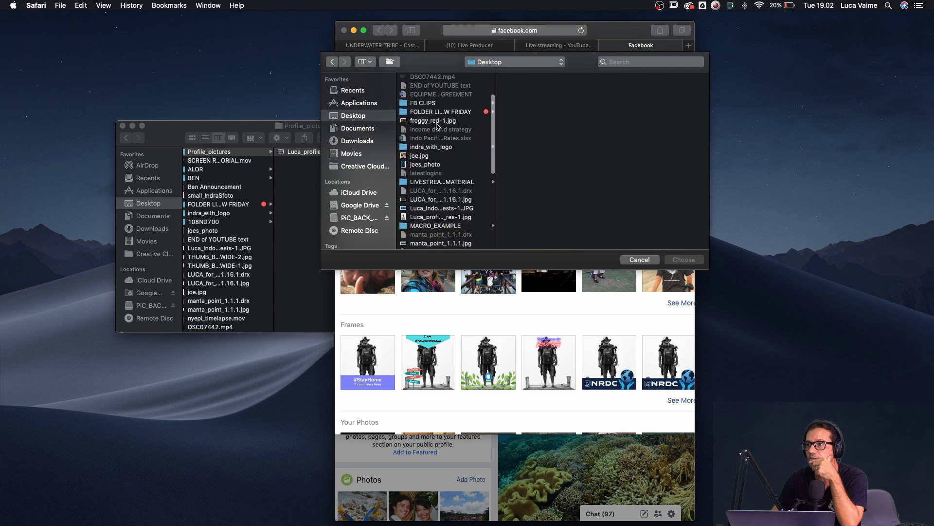
pyautogui.scroll(-1, 438, 126)
pyautogui.click(436, 134)
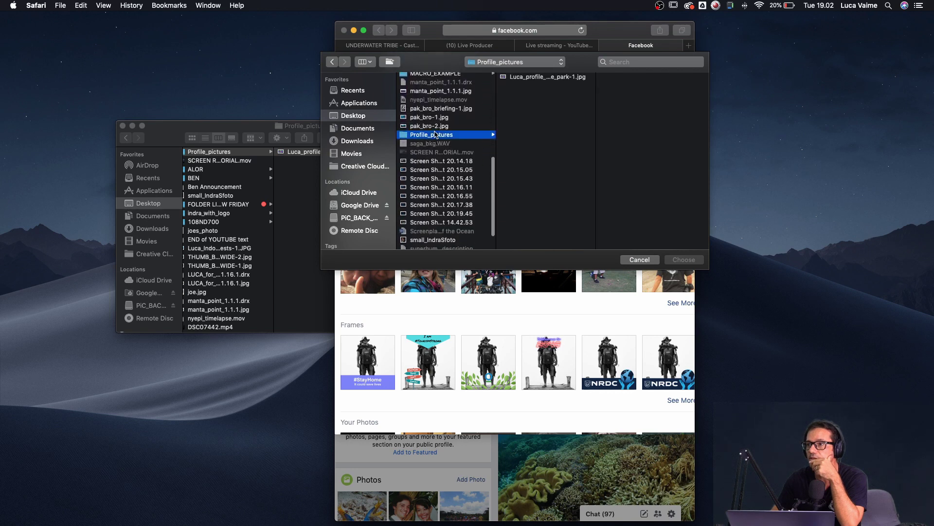
pyautogui.click(518, 78)
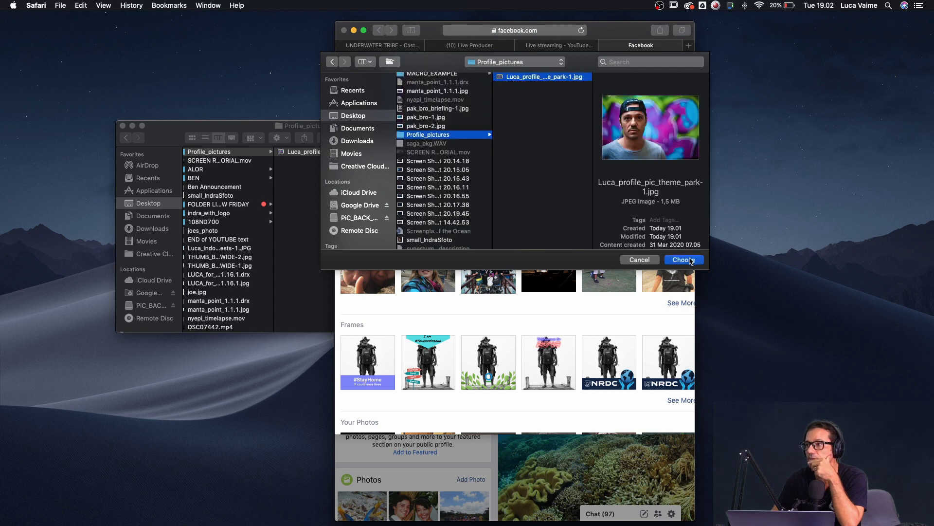
pyautogui.click(690, 261)
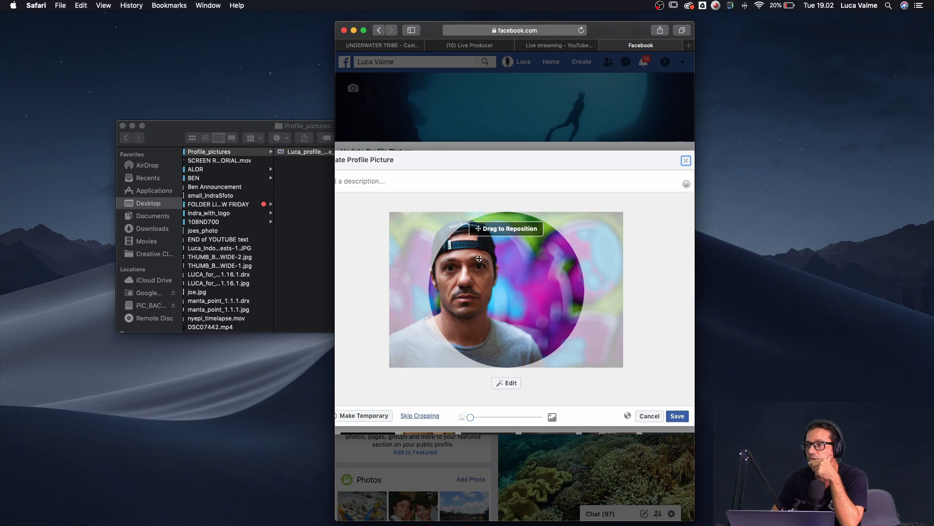
# - Reposition the portrait so the face is centred in the circular crop, and save the profile picture
pyautogui.moveTo(516, 268); pyautogui.dragTo(517, 268)
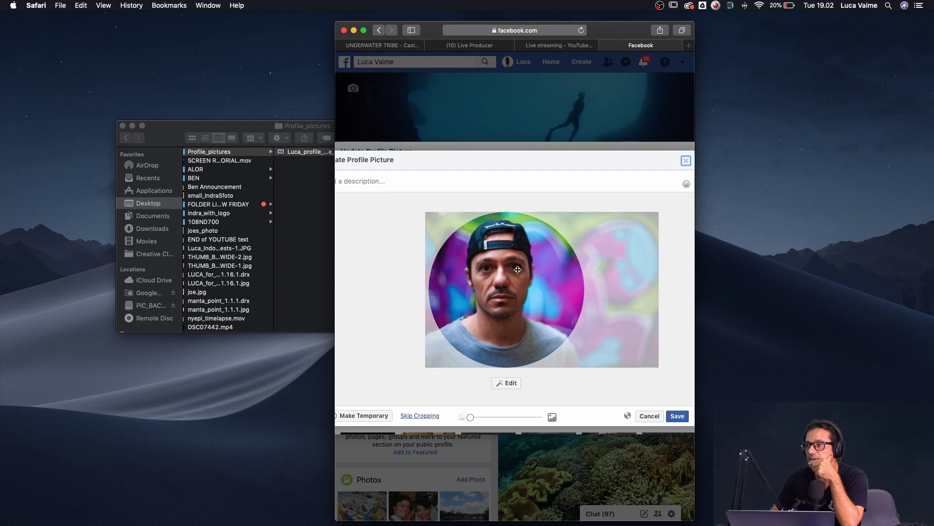
pyautogui.click(678, 416)
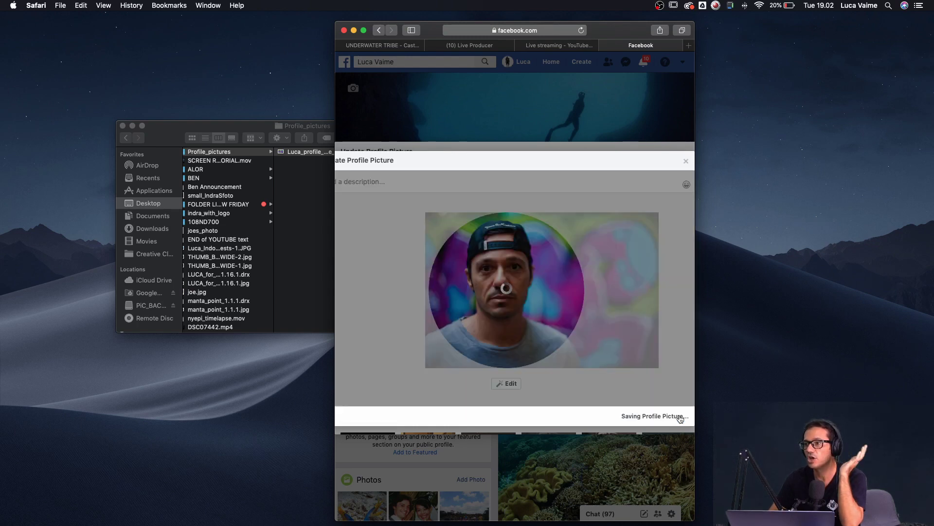